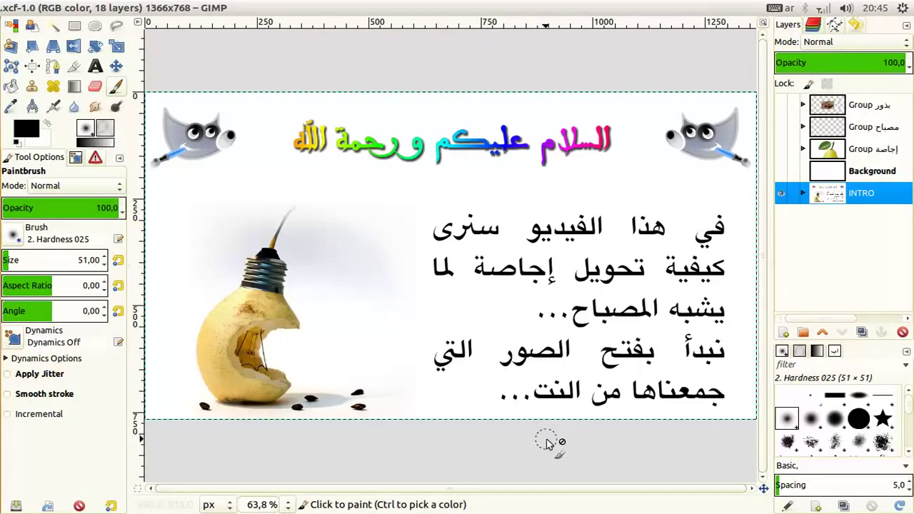
# Show and select the Background layer, then add a new transparent layer above it
pyautogui.click(782, 171)
pyautogui.click(822, 175)
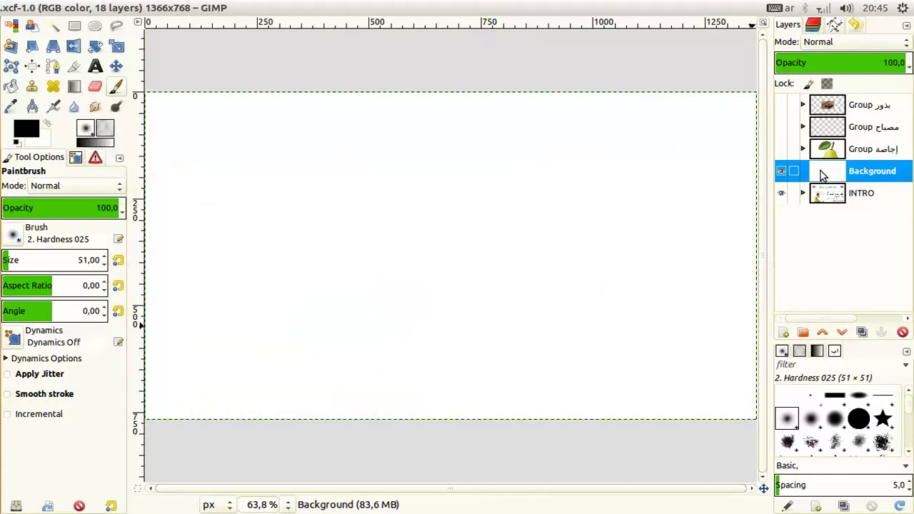
pyautogui.click(784, 334)
pyautogui.click(521, 348)
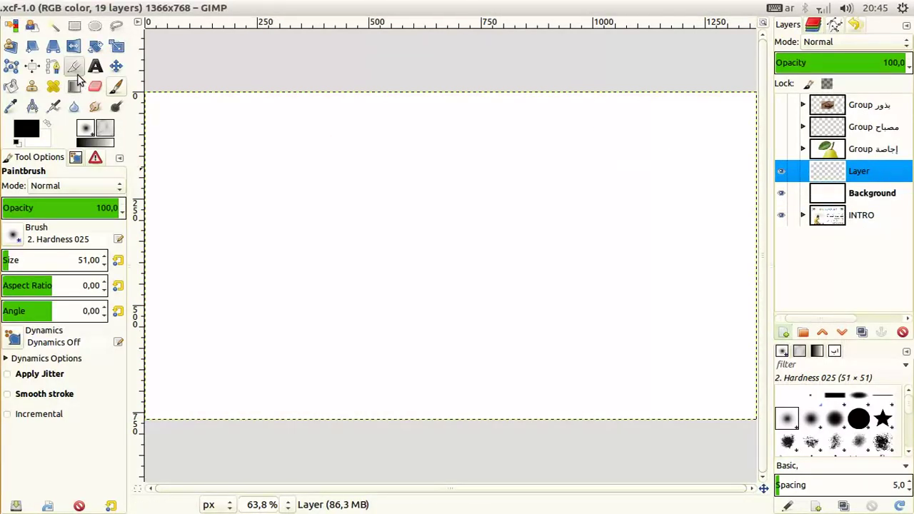
# Fill the new layer with a light-blue-to-white gradient from top to mid, at about 56% opacity
pyautogui.click(75, 67)
pyautogui.click(26, 128)
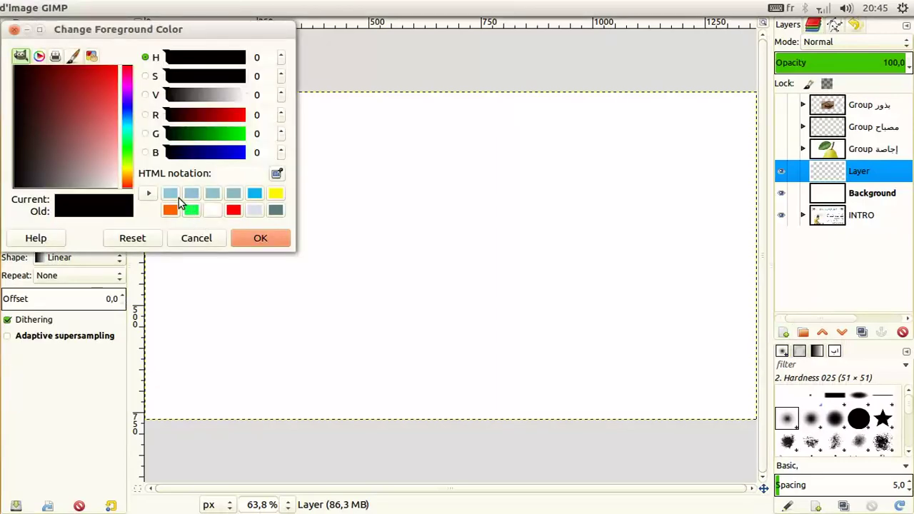
pyautogui.click(178, 197)
pyautogui.click(257, 238)
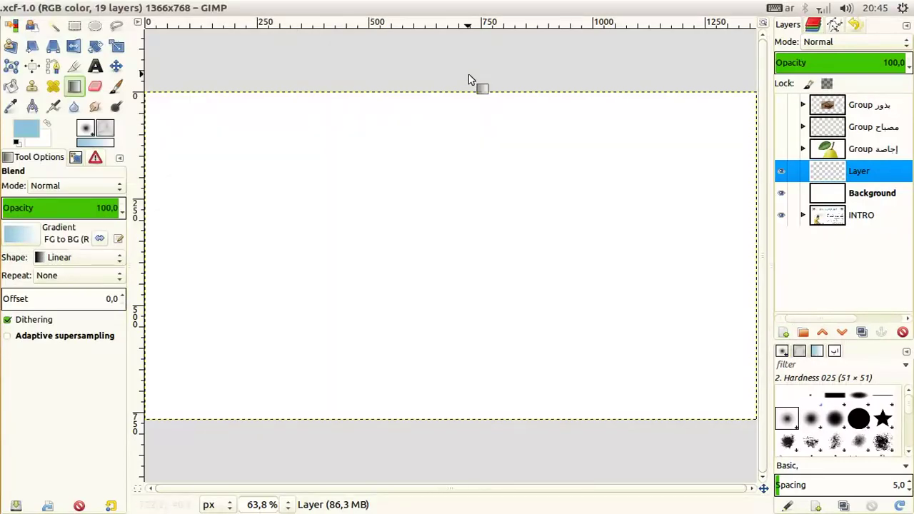
pyautogui.moveTo(470, 75); pyautogui.dragTo(467, 255)
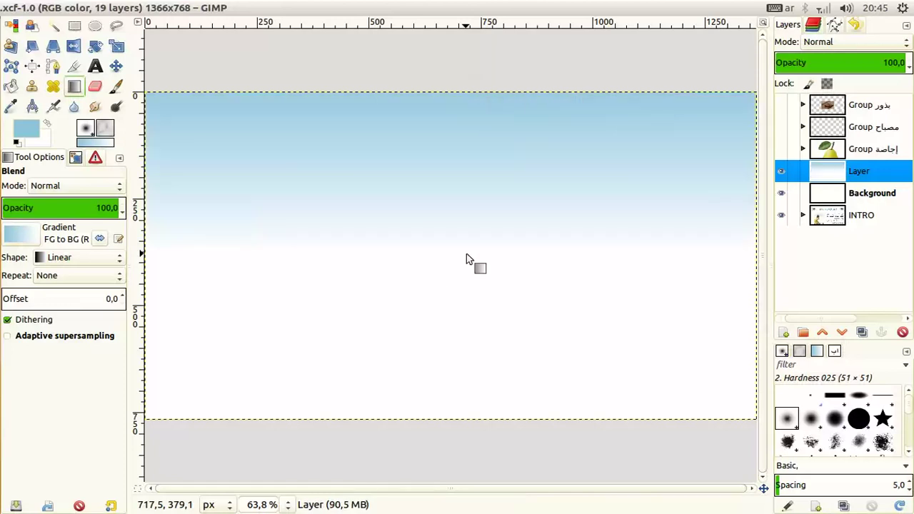
pyautogui.moveTo(846, 73); pyautogui.dragTo(860, 66)
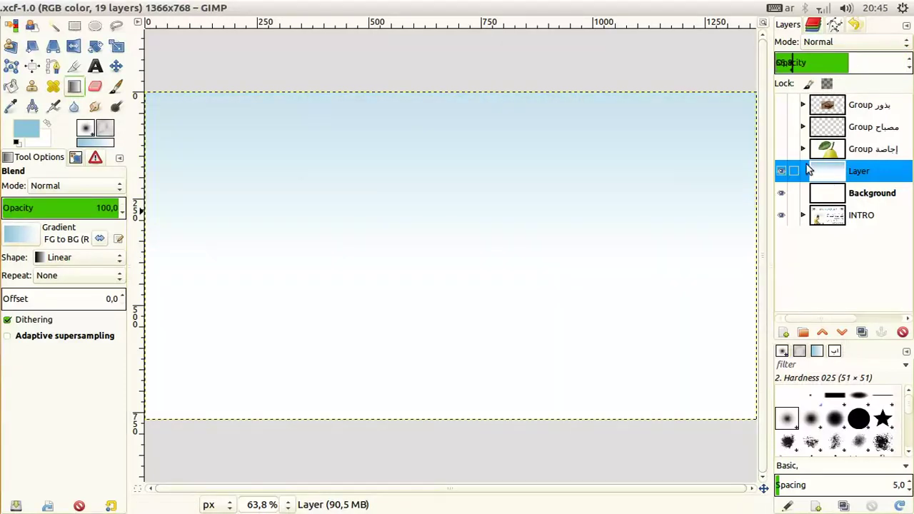
# Switch the keyboard to French, reveal the pear group and fit the pear layer to image size
pyautogui.click(774, 9)
pyautogui.click(764, 26)
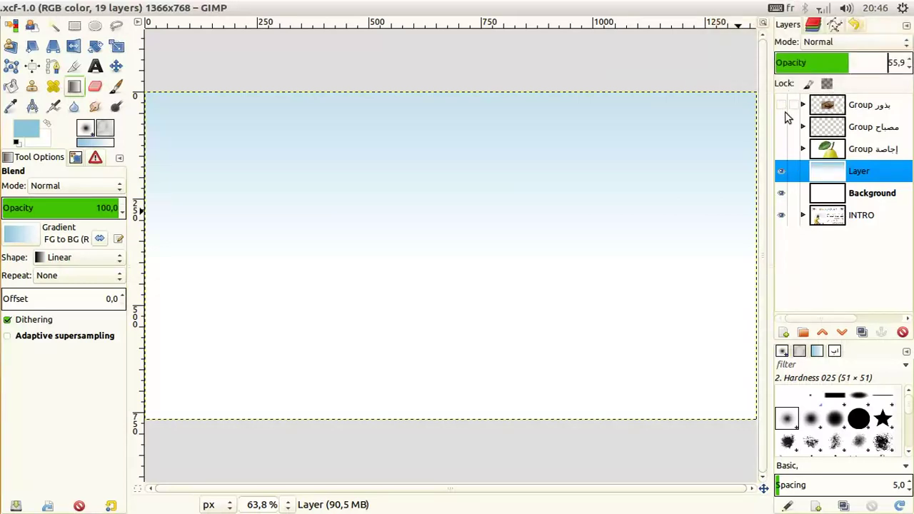
pyautogui.click(782, 149)
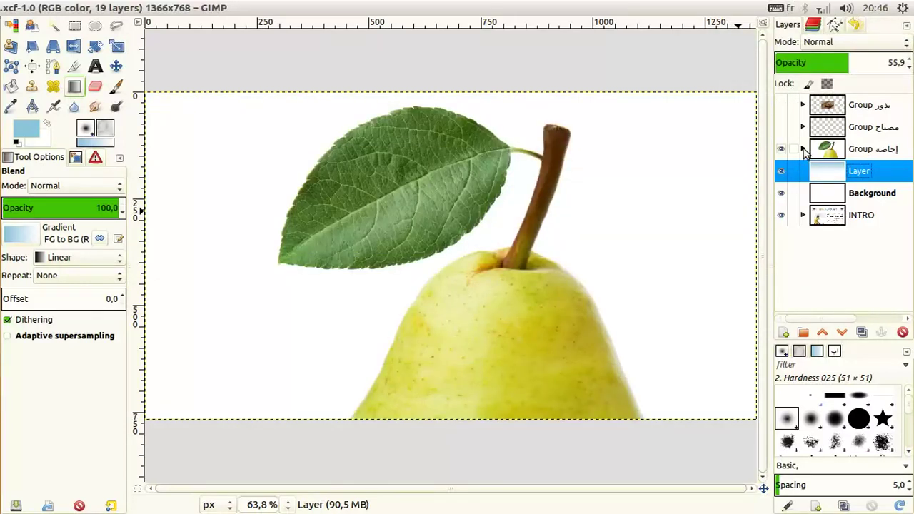
pyautogui.click(803, 149)
pyautogui.click(827, 172)
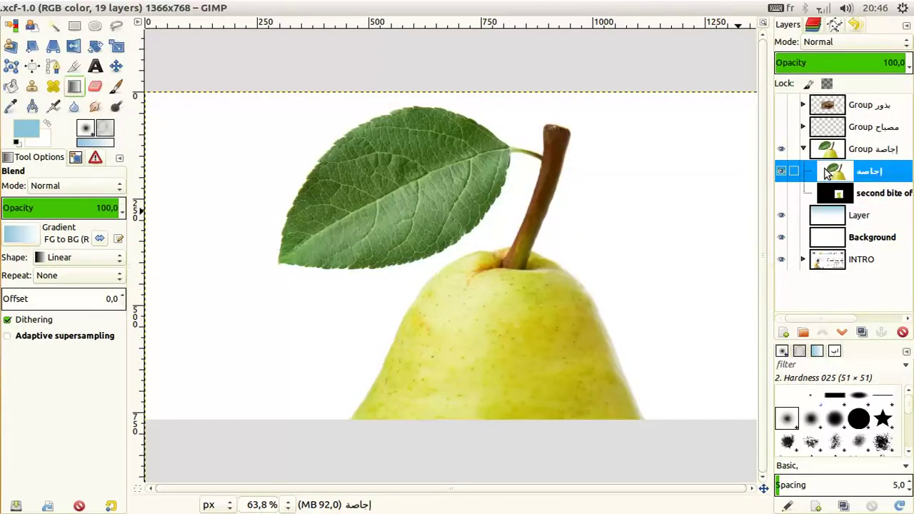
pyautogui.click(176, 7)
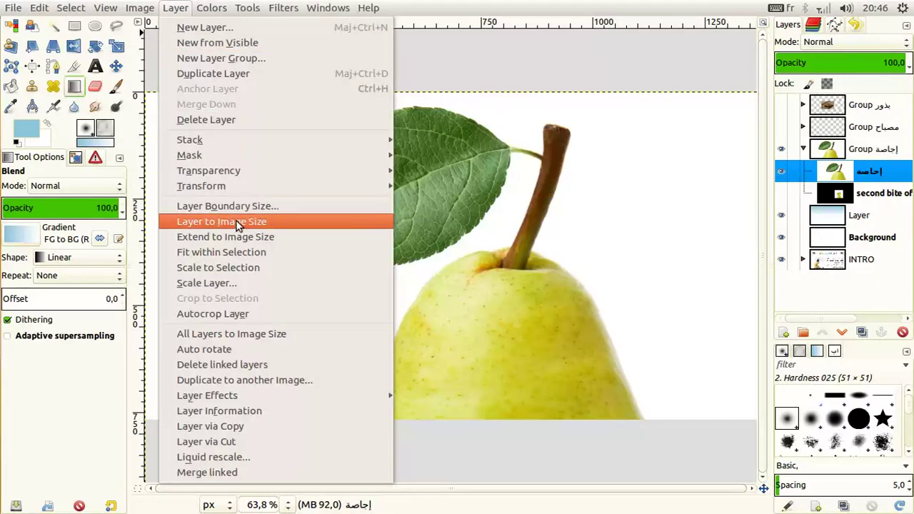
pyautogui.click(241, 253)
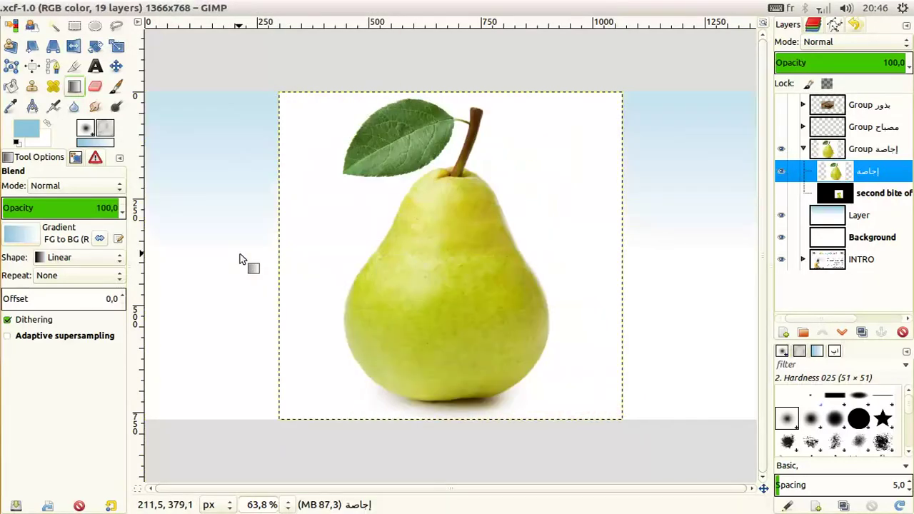
# Scale the pear layer down to 652 × 652 px with the aspect ratio linked
pyautogui.click(117, 46)
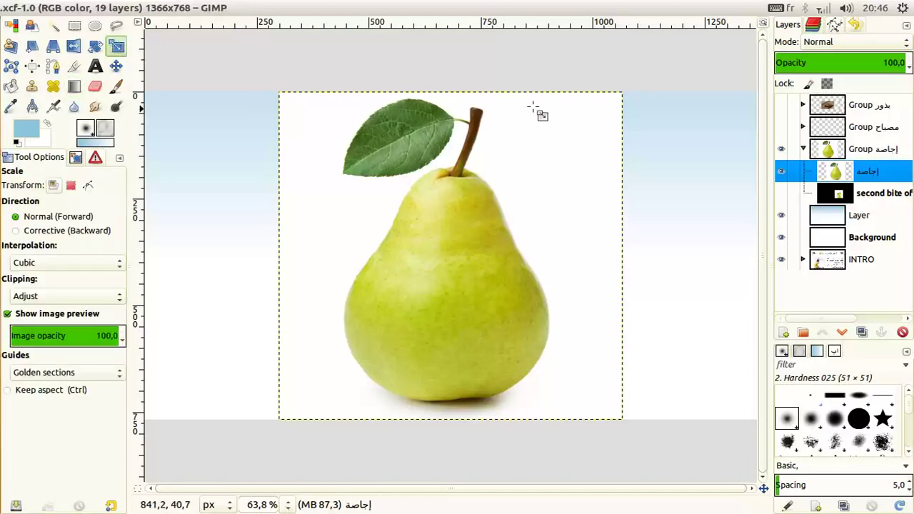
pyautogui.click(600, 105)
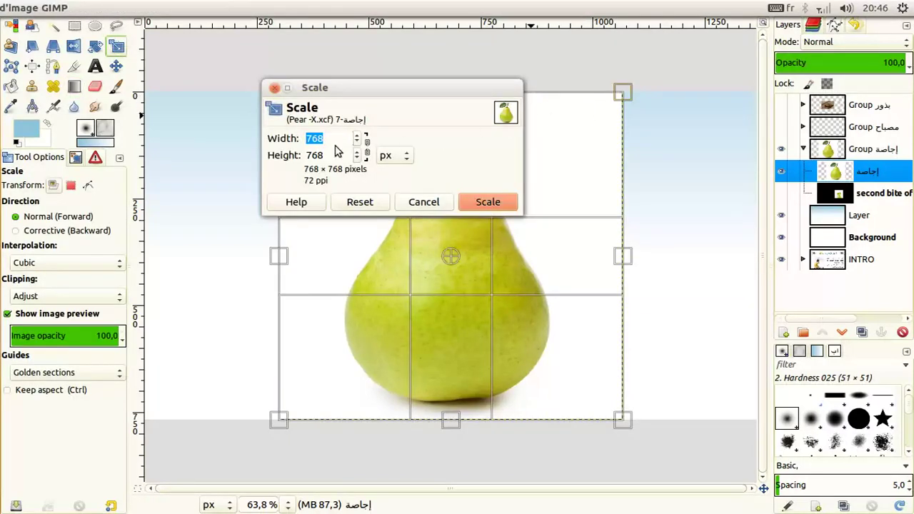
pyautogui.click(368, 153)
pyautogui.moveTo(361, 158); pyautogui.dragTo(365, 164)
pyautogui.write('652')
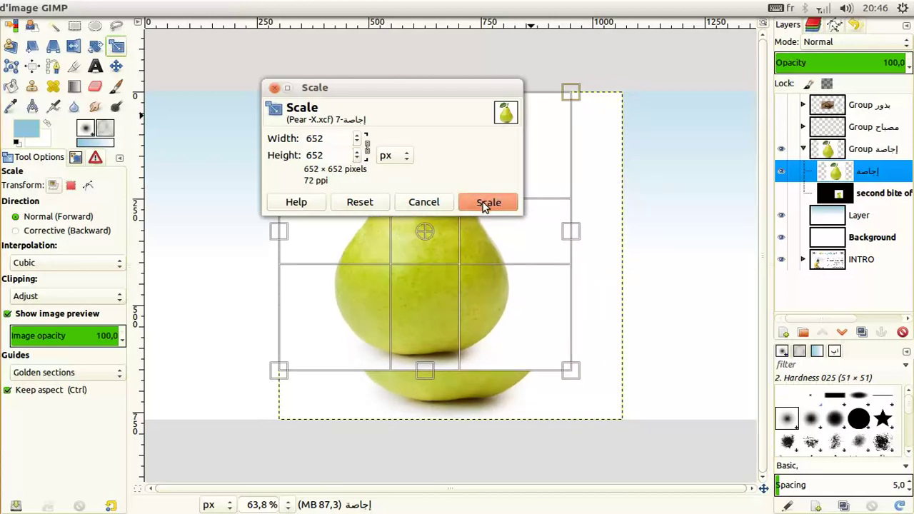
pyautogui.click(484, 205)
# Move the pear down so it sits against the image's bottom edge
pyautogui.click(115, 66)
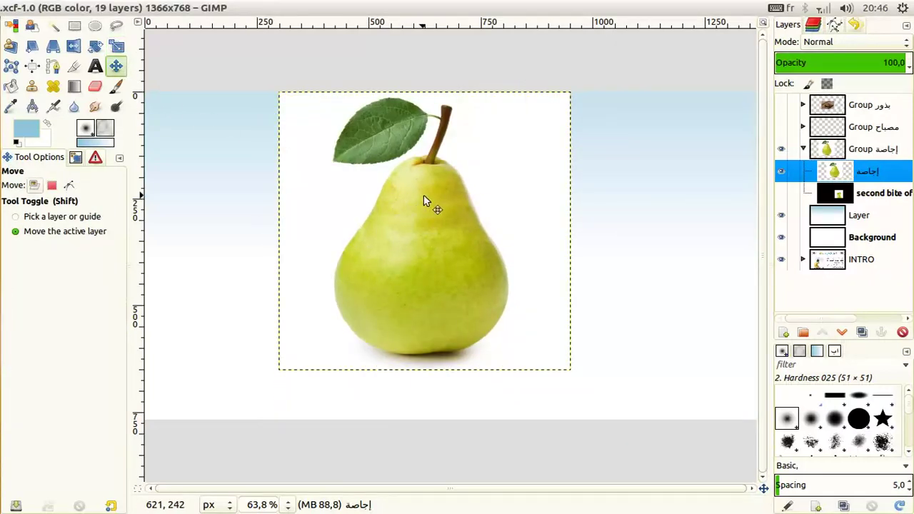
pyautogui.moveTo(423, 201); pyautogui.dragTo(423, 256)
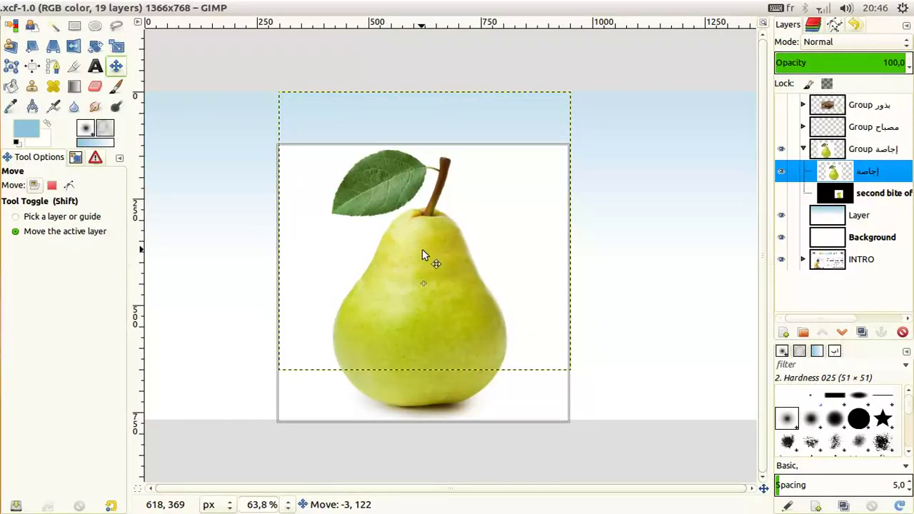
pyautogui.moveTo(422, 250); pyautogui.dragTo(423, 249)
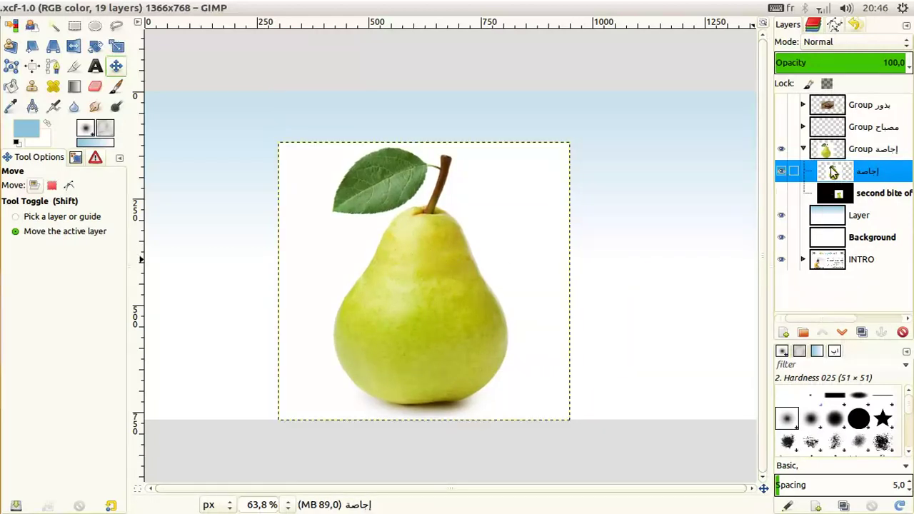
# Fuzzy-select the white around the pear, add an inverted selection mask to the pear layer, then deselect
pyautogui.click(54, 26)
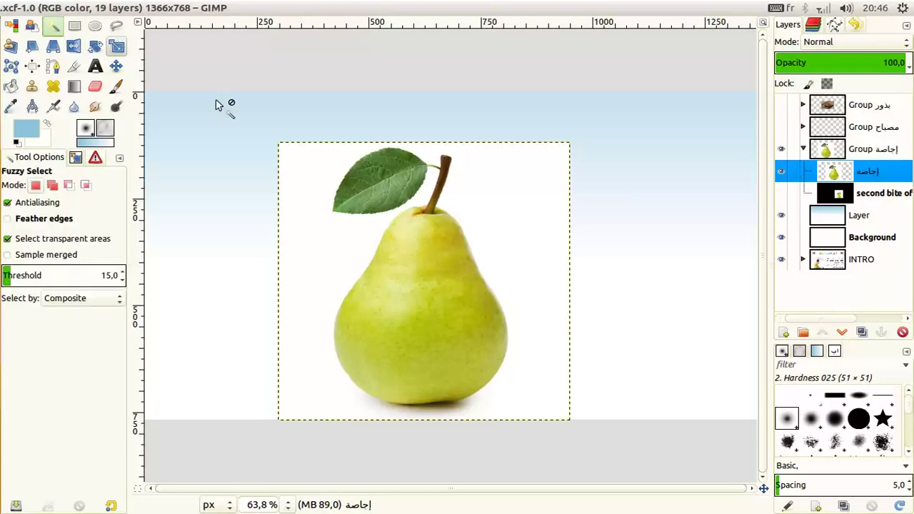
pyautogui.click(508, 227)
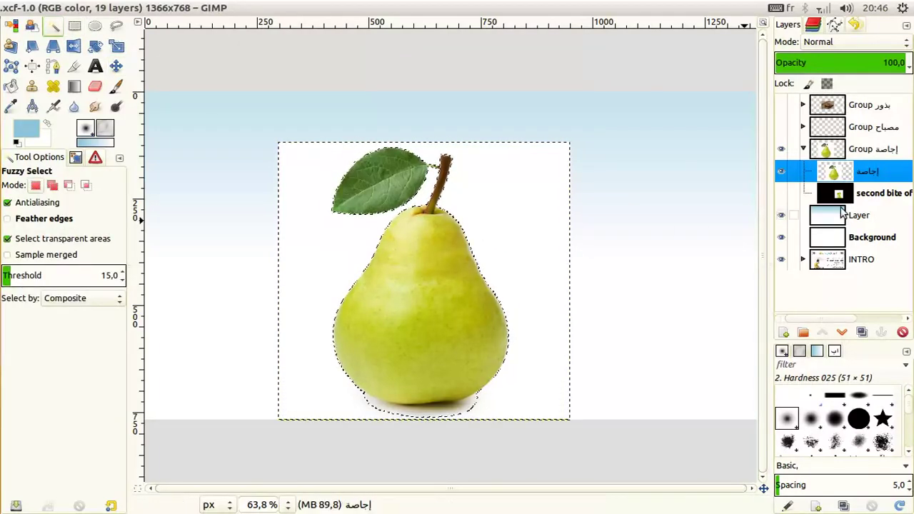
pyautogui.rightClick(845, 177)
pyautogui.click(736, 190)
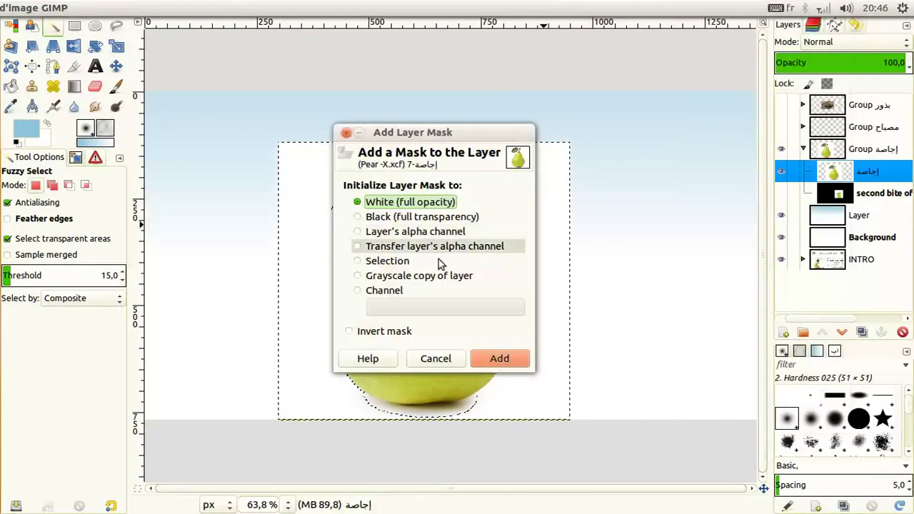
pyautogui.click(385, 261)
pyautogui.click(383, 331)
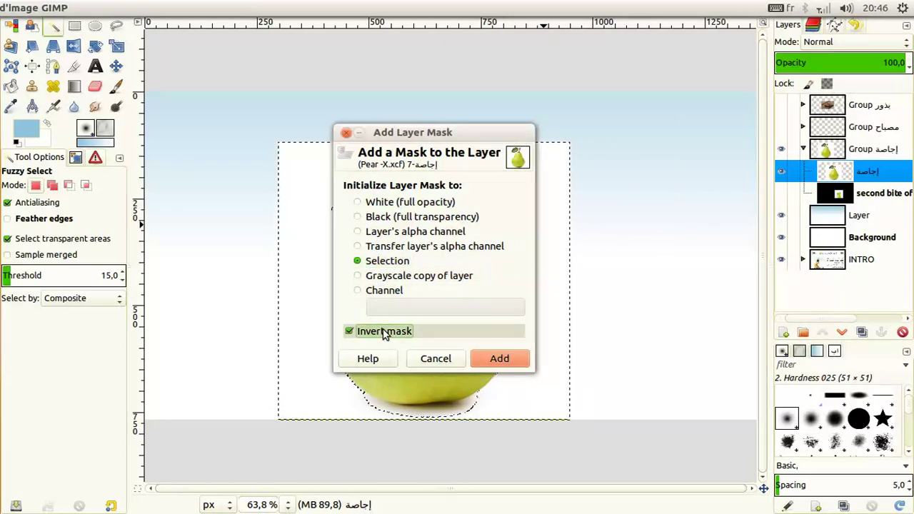
pyautogui.click(498, 358)
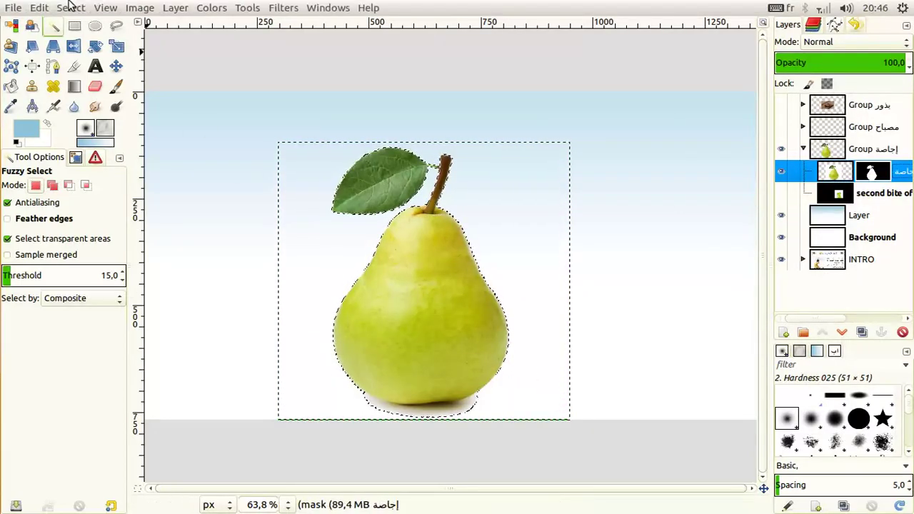
pyautogui.click(72, 8)
pyautogui.click(95, 45)
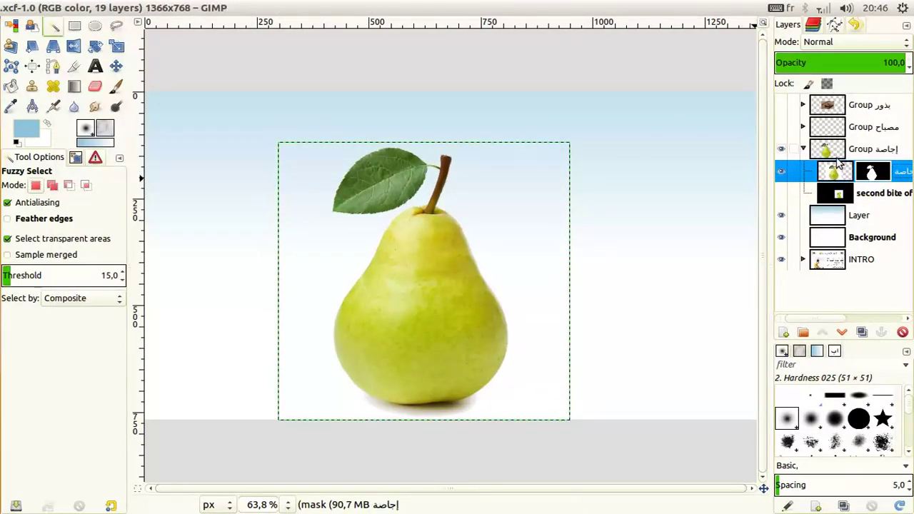
# Show the 'second bite' apple layer above the pear at 67 opacity, placed over the pear's upper body
pyautogui.click(840, 200)
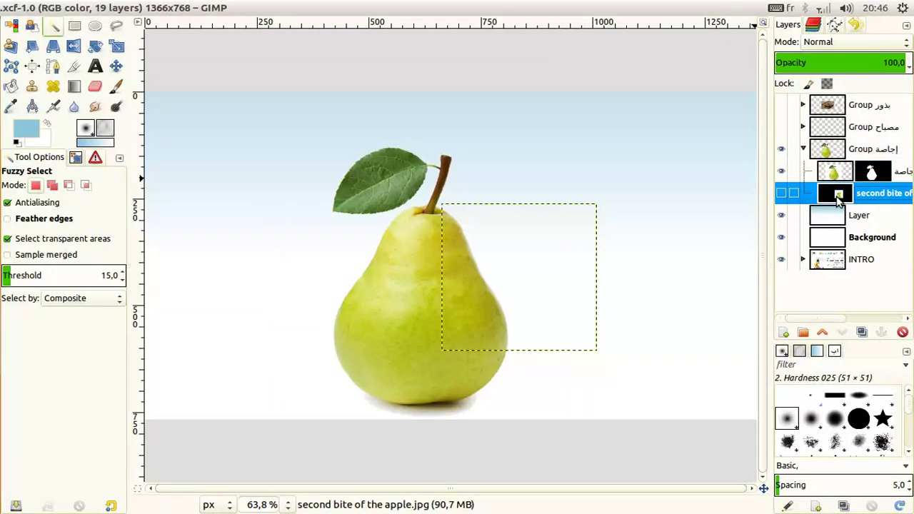
pyautogui.click(782, 194)
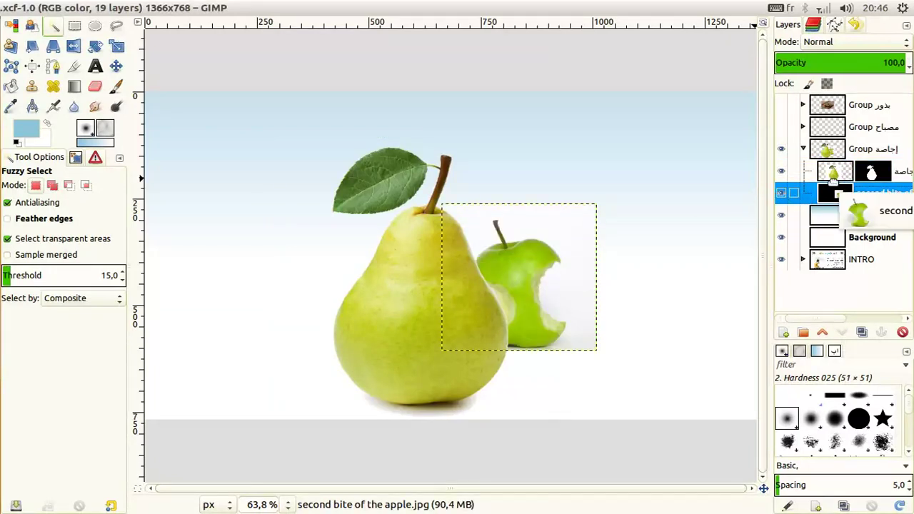
pyautogui.moveTo(814, 198); pyautogui.dragTo(841, 170)
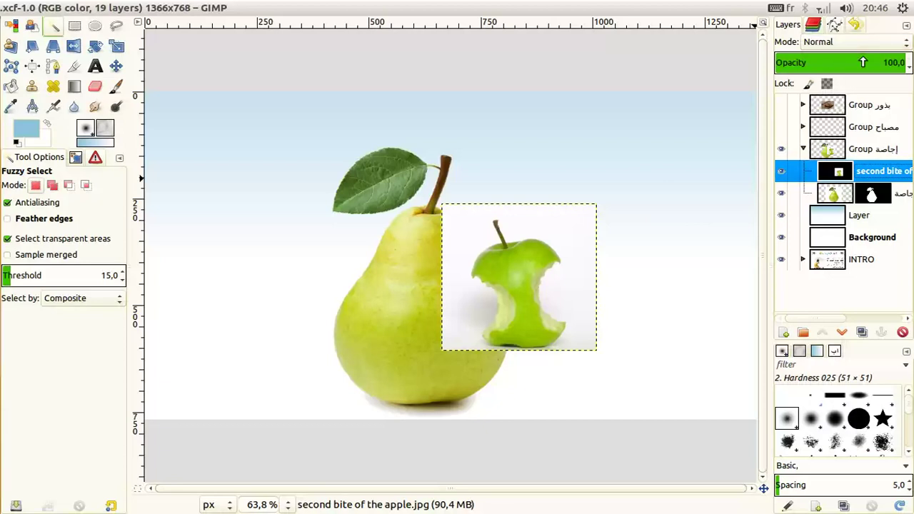
pyautogui.click(863, 62)
pyautogui.press('m')
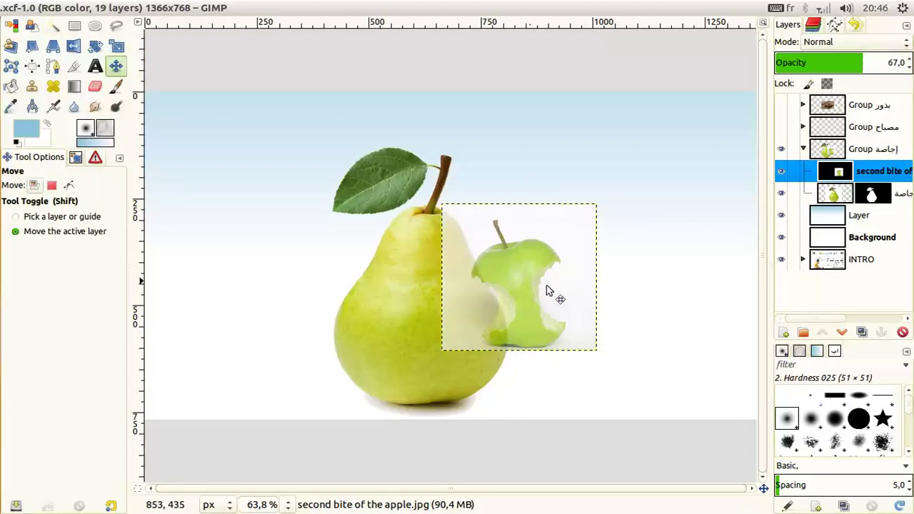
pyautogui.moveTo(548, 291); pyautogui.dragTo(460, 268)
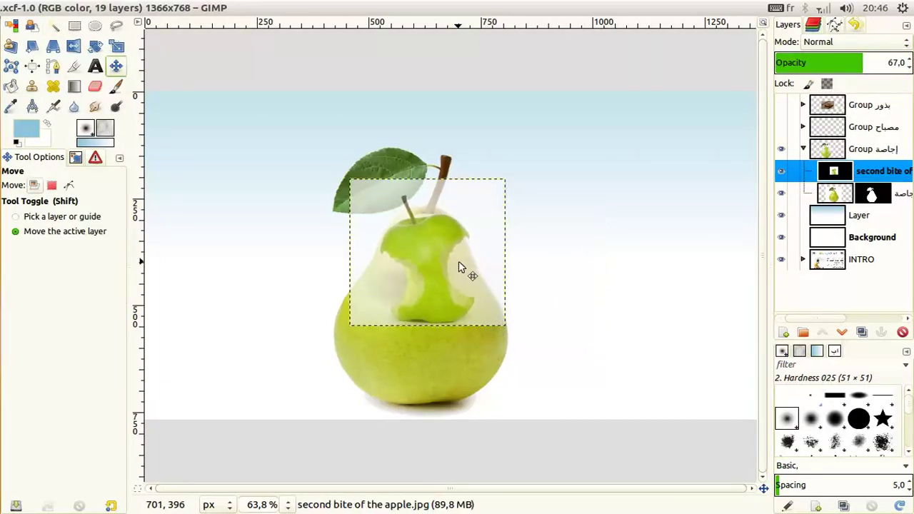
# Enlarge the apple layer to 644×642 px and shift it up-left over the pear
pyautogui.hotkey('shift', 's')
pyautogui.click(280, 163)
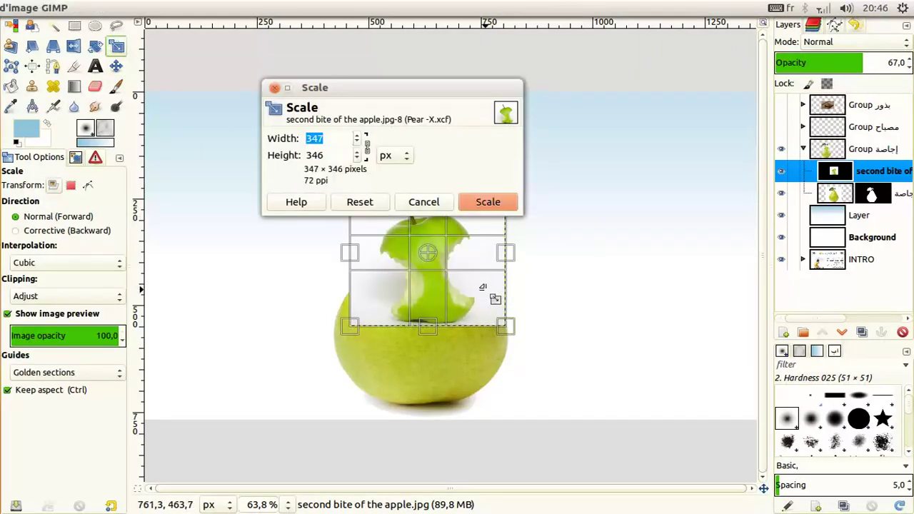
pyautogui.moveTo(514, 331); pyautogui.dragTo(638, 453)
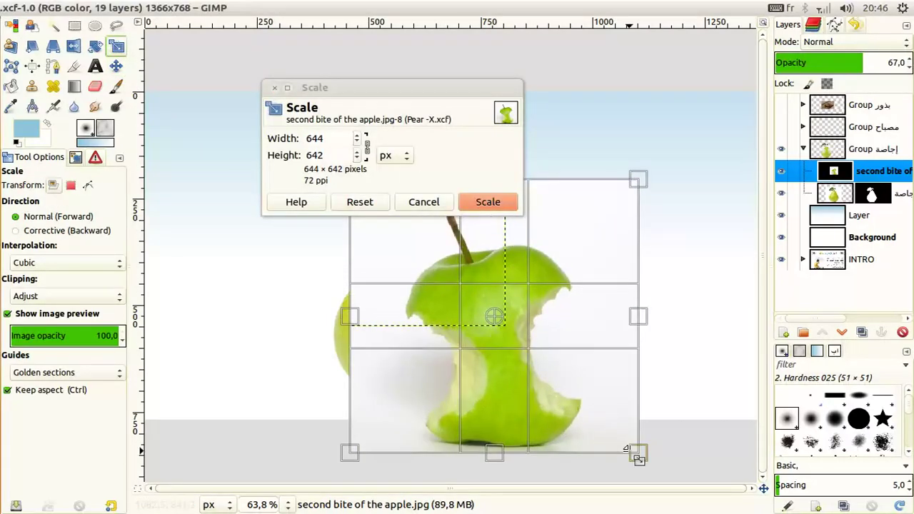
pyautogui.click(489, 203)
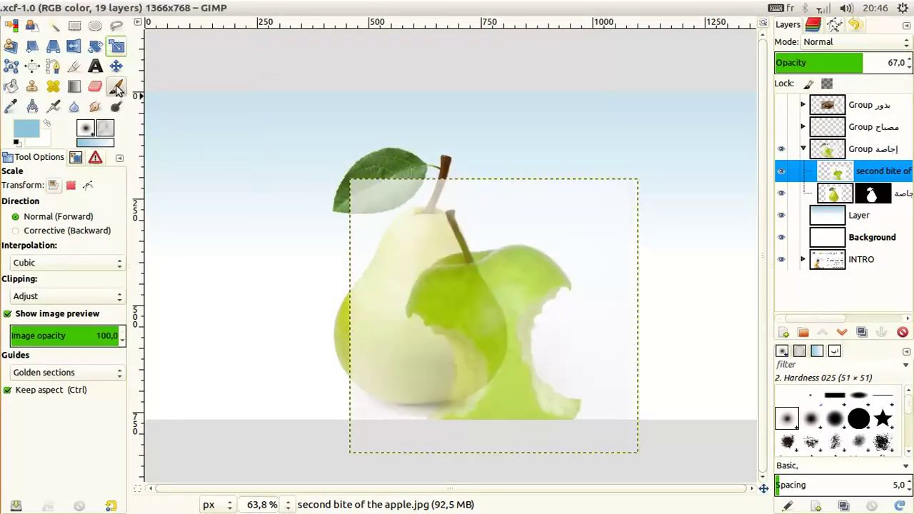
pyautogui.press('m')
pyautogui.moveTo(459, 371)
pyautogui.mouseDown()
pyautogui.moveTo(422, 317)
pyautogui.moveTo(364, 344)
pyautogui.mouseUp()
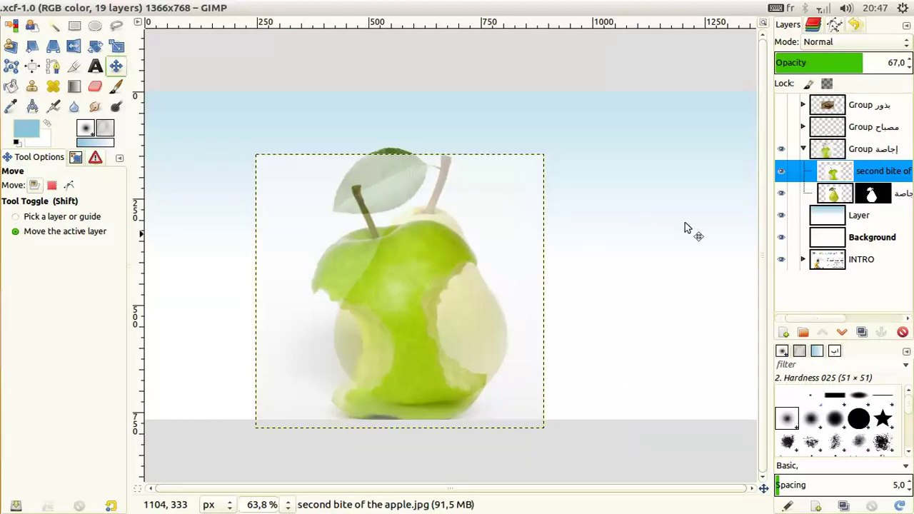
# Add a white, non-inverted layer mask to the apple layer
pyautogui.rightClick(848, 191)
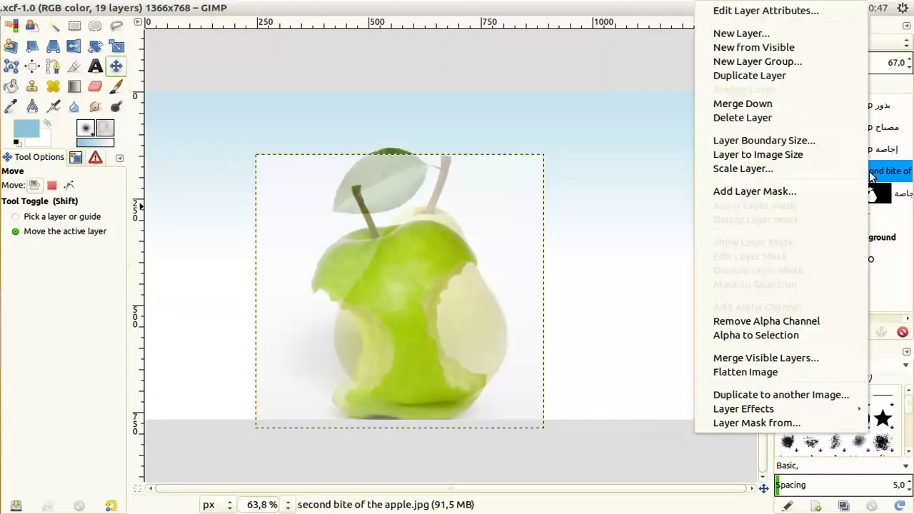
pyautogui.click(758, 197)
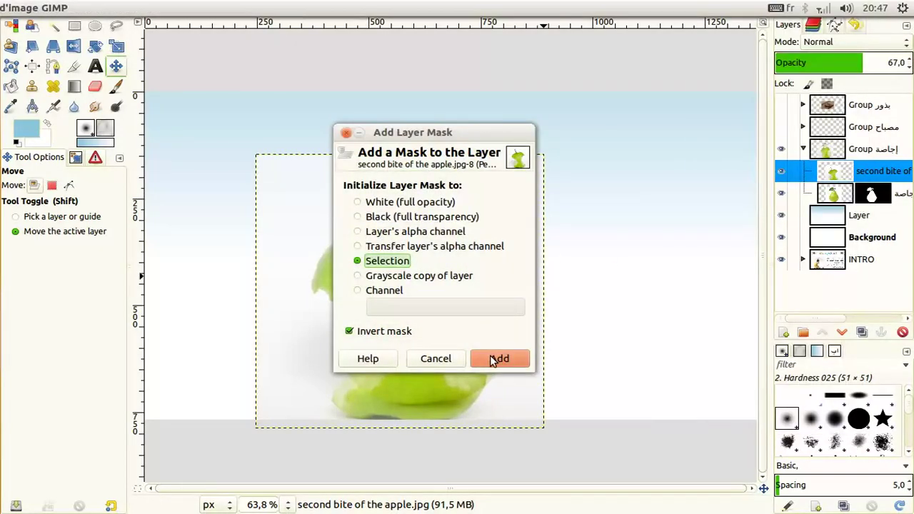
pyautogui.click(361, 203)
pyautogui.click(372, 332)
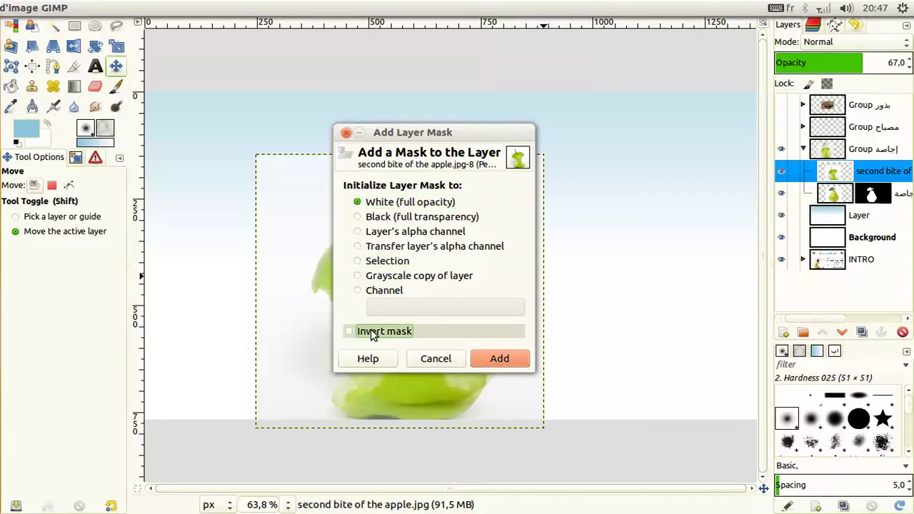
pyautogui.click(500, 359)
# Paint black on the apple mask with a ~205–233 brush to reveal the pear's base, leaf, stem and bottom
pyautogui.click(116, 87)
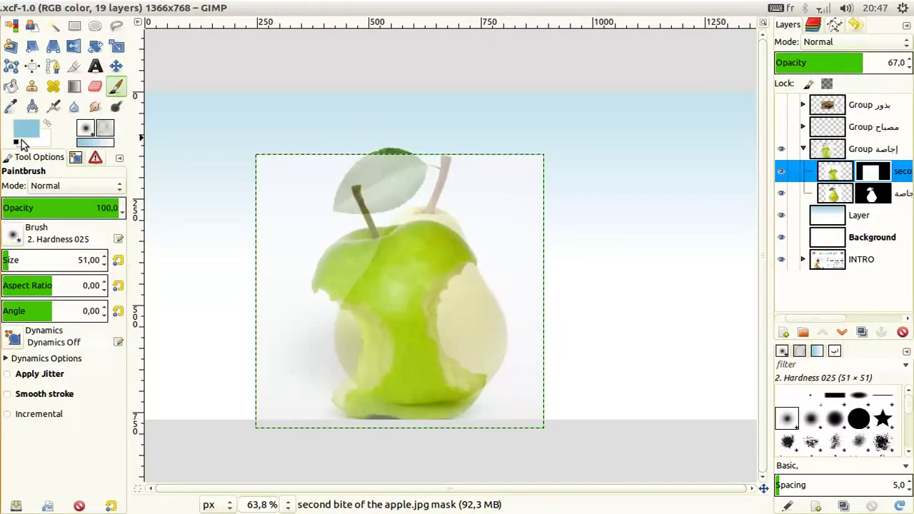
pyautogui.click(19, 141)
pyautogui.click(23, 260)
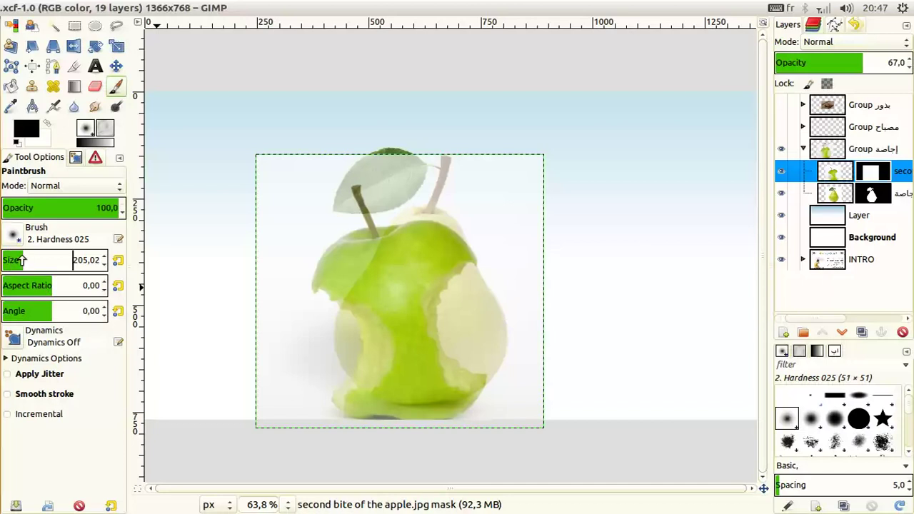
pyautogui.moveTo(347, 250)
pyautogui.mouseDown()
pyautogui.moveTo(327, 296)
pyautogui.moveTo(378, 227)
pyautogui.moveTo(365, 183)
pyautogui.moveTo(377, 219)
pyautogui.moveTo(359, 289)
pyautogui.mouseUp()
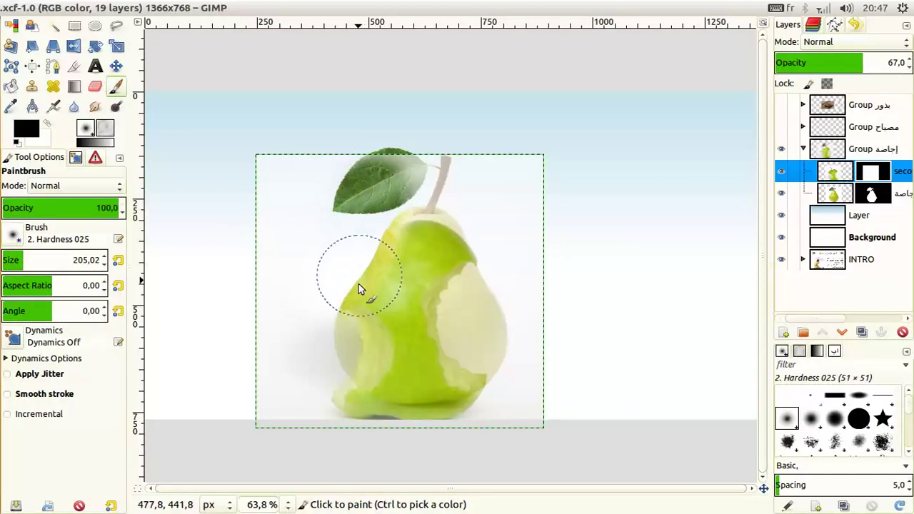
pyautogui.moveTo(355, 340)
pyautogui.mouseDown()
pyautogui.moveTo(364, 388)
pyautogui.moveTo(417, 412)
pyautogui.moveTo(387, 405)
pyautogui.mouseUp()
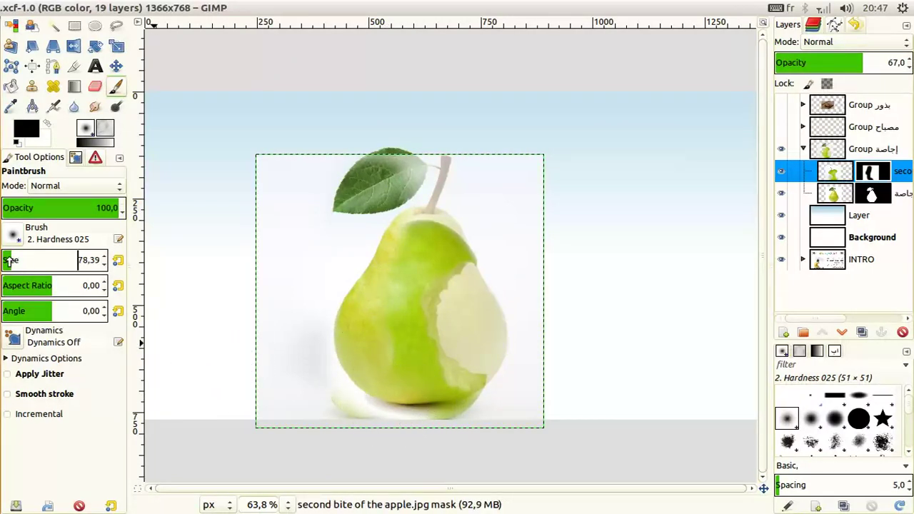
pyautogui.moveTo(7, 261); pyautogui.dragTo(6, 261)
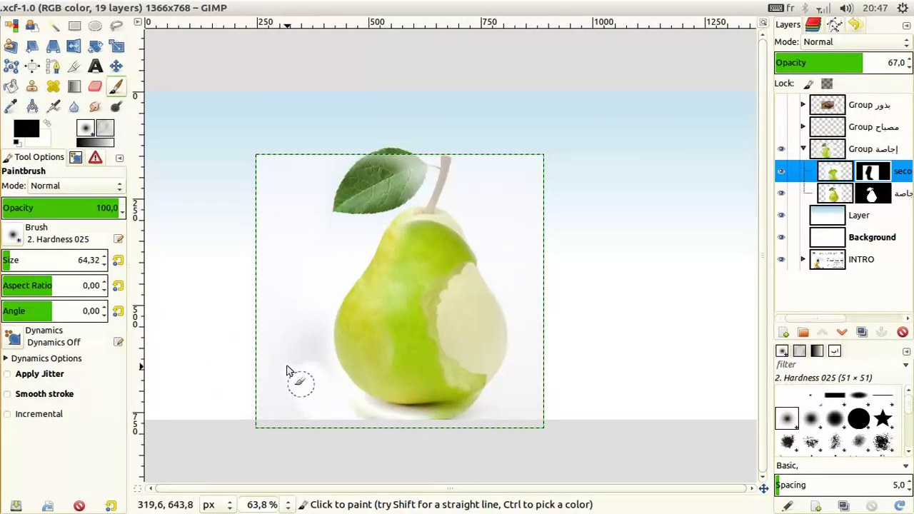
pyautogui.click(22, 261)
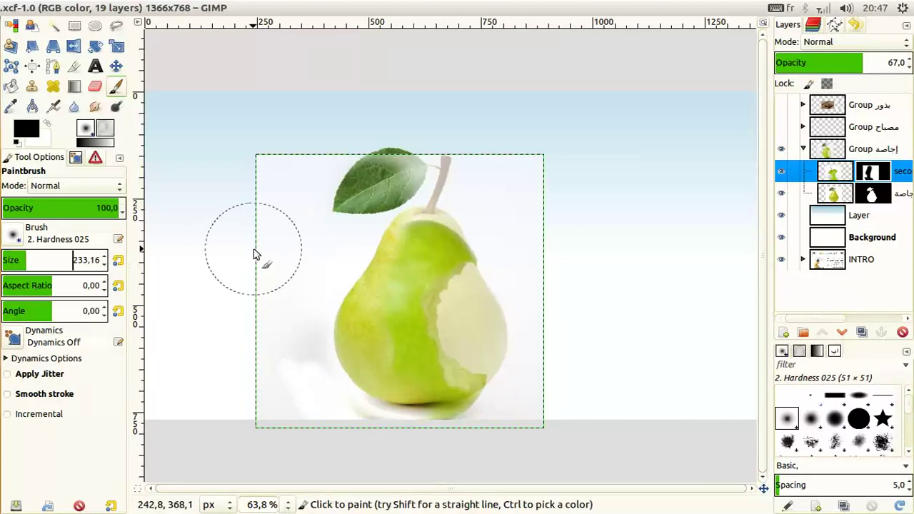
pyautogui.moveTo(341, 184); pyautogui.dragTo(423, 153)
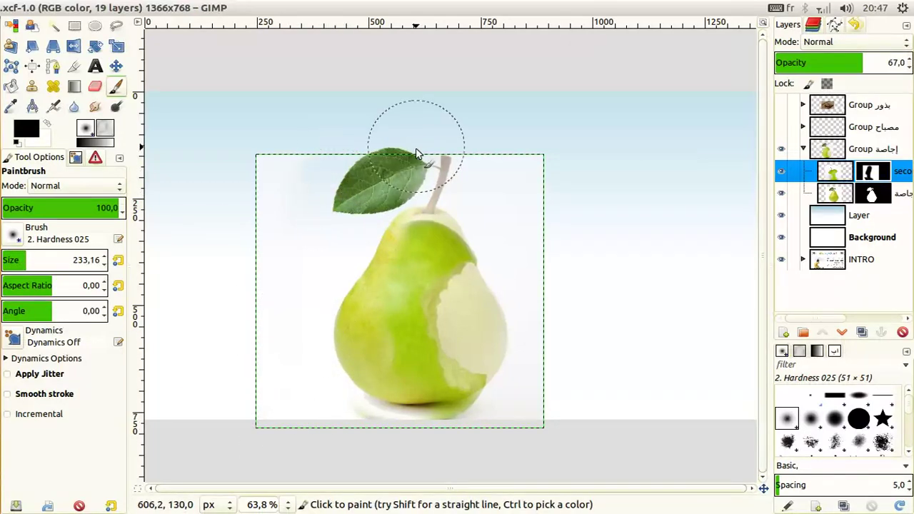
pyautogui.moveTo(363, 156)
pyautogui.mouseDown()
pyautogui.moveTo(419, 114)
pyautogui.moveTo(511, 189)
pyautogui.mouseUp()
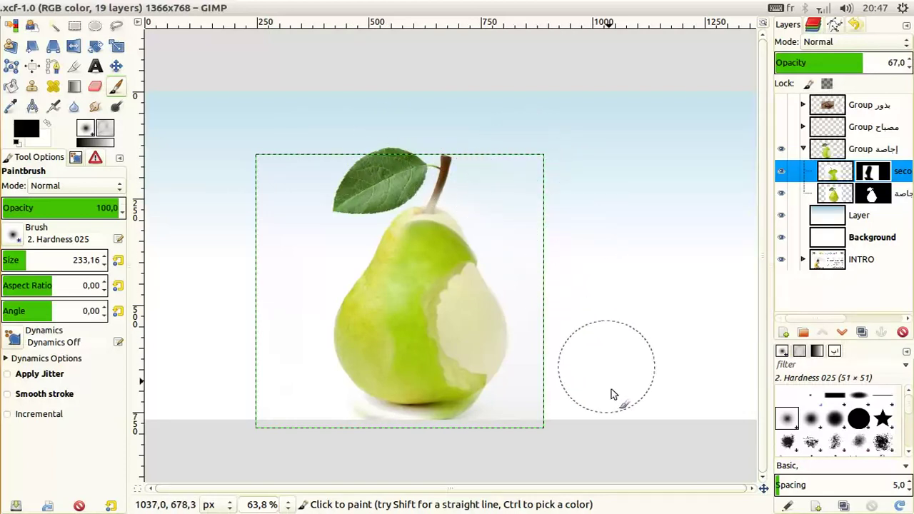
pyautogui.moveTo(381, 440)
pyautogui.mouseDown()
pyautogui.moveTo(343, 373)
pyautogui.moveTo(371, 407)
pyautogui.moveTo(432, 429)
pyautogui.mouseUp()
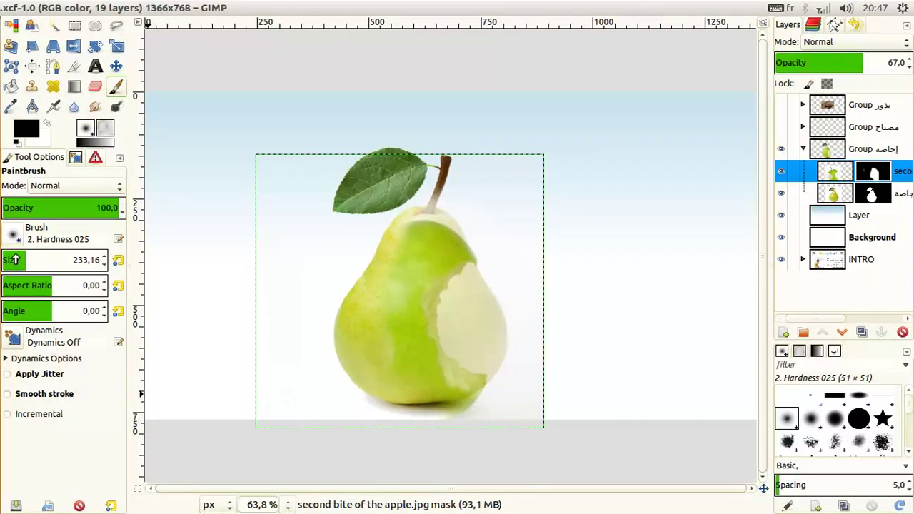
# With a ~113 brush, paint green over the pear's top and most of the bite, leaving a rim
pyautogui.moveTo(11, 259); pyautogui.dragTo(13, 260)
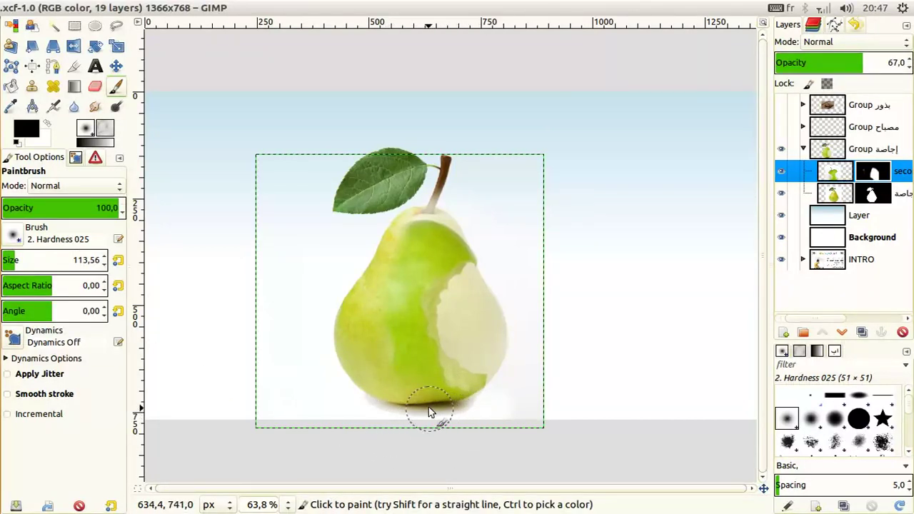
pyautogui.moveTo(395, 232)
pyautogui.mouseDown()
pyautogui.moveTo(422, 193)
pyautogui.moveTo(468, 186)
pyautogui.moveTo(390, 244)
pyautogui.mouseUp()
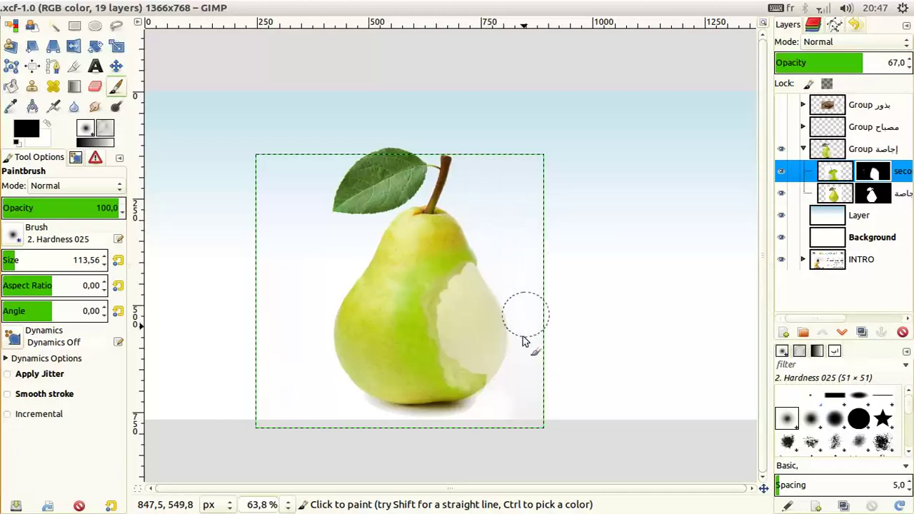
pyautogui.click(487, 320)
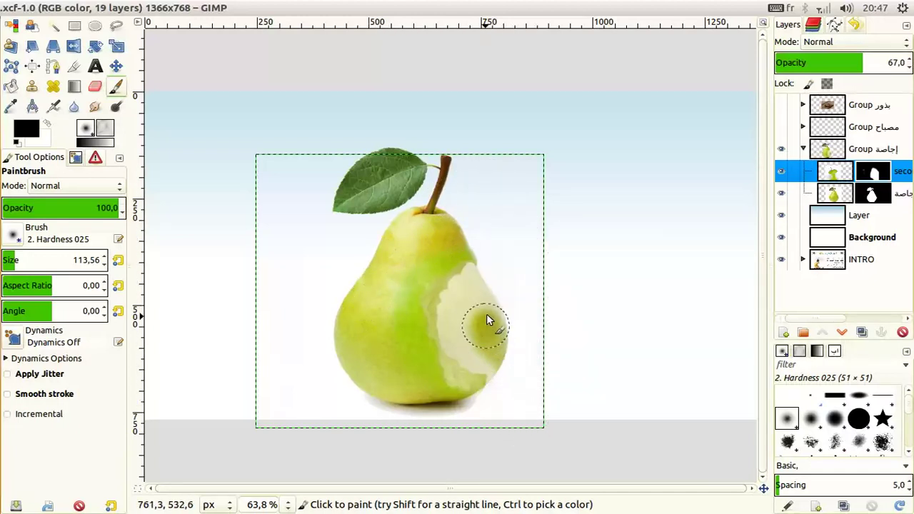
pyautogui.moveTo(479, 318); pyautogui.dragTo(493, 298)
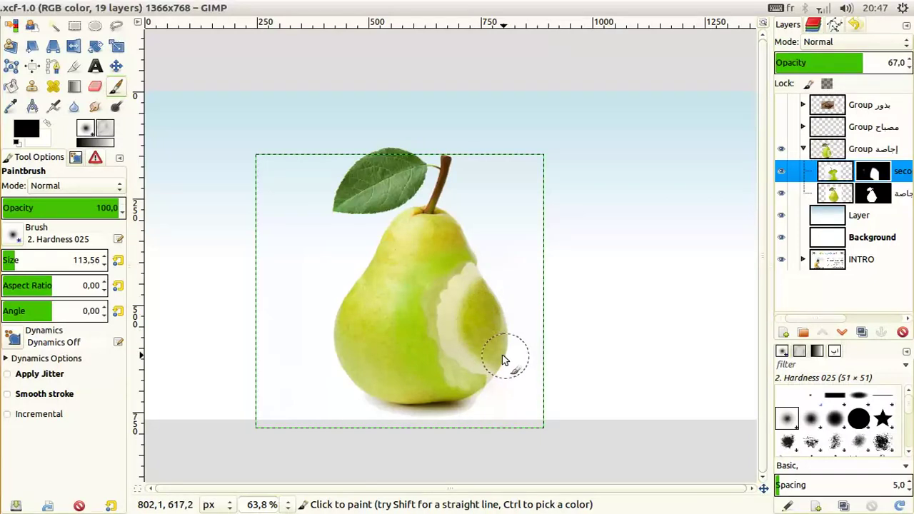
# Colour-select the bitten area and left background, then invert the selection
pyautogui.click(54, 26)
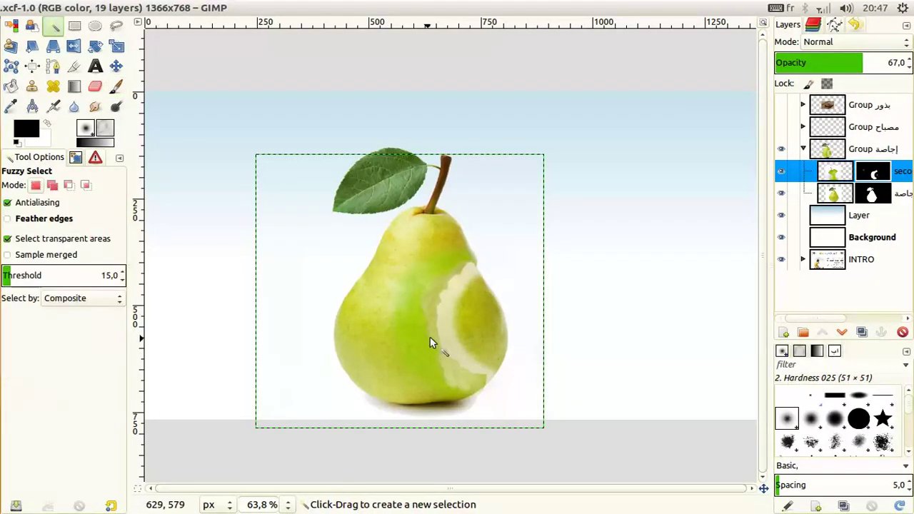
pyautogui.click(448, 321)
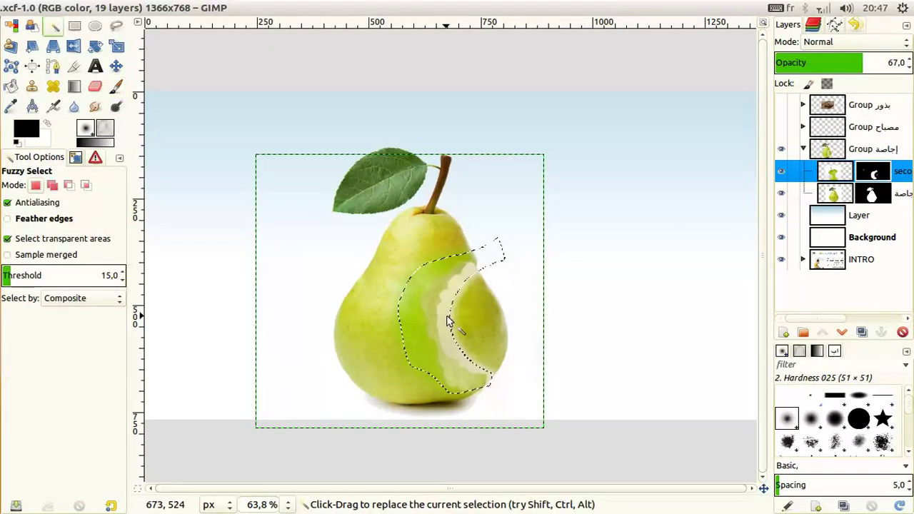
pyautogui.click(71, 8)
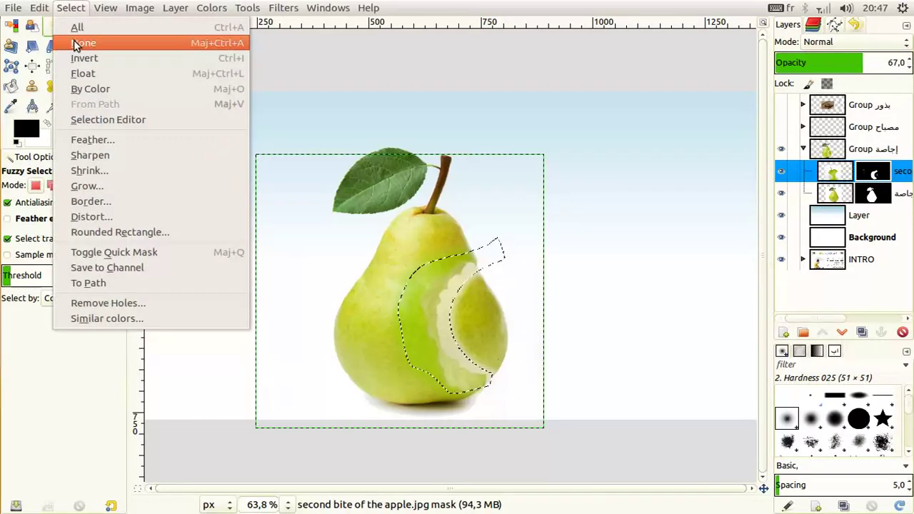
pyautogui.click(78, 45)
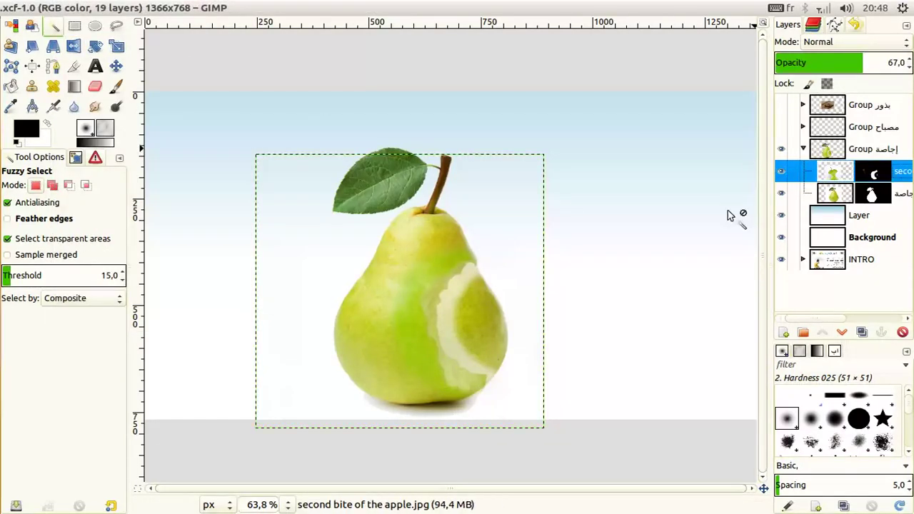
pyautogui.click(444, 322)
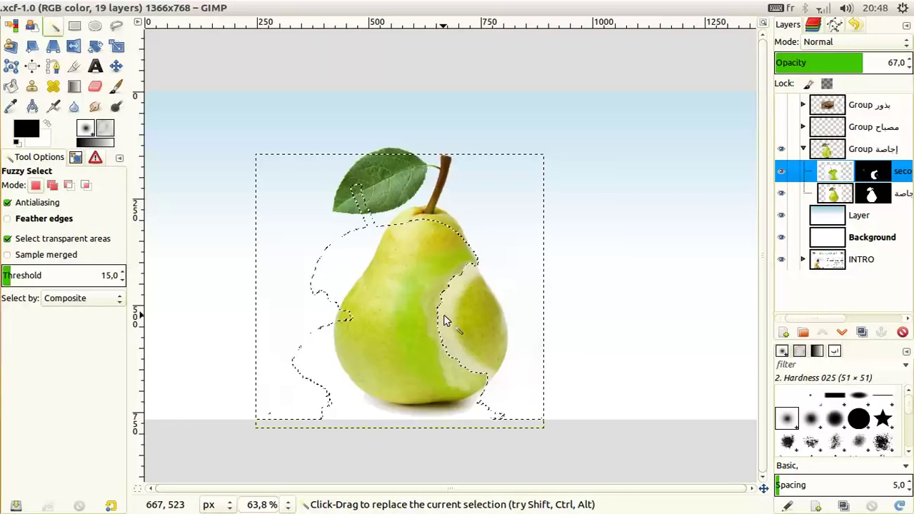
pyautogui.click(77, 8)
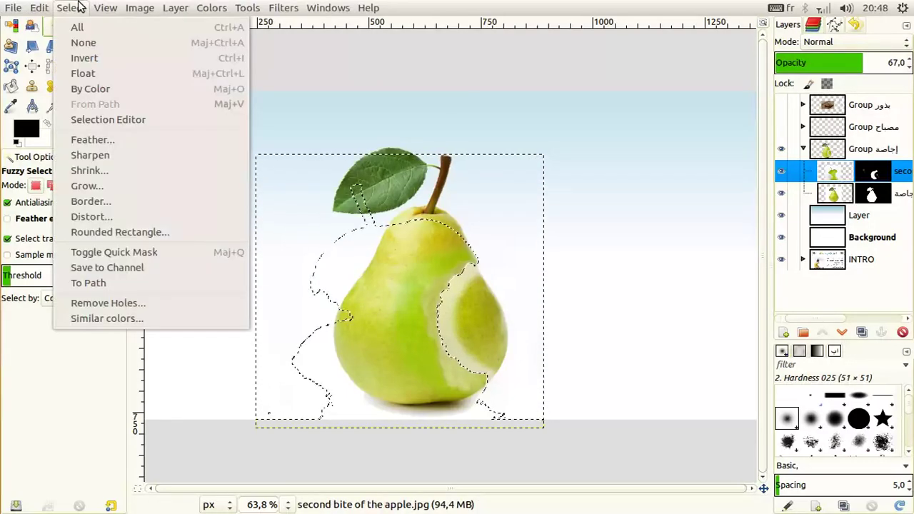
pyautogui.click(93, 59)
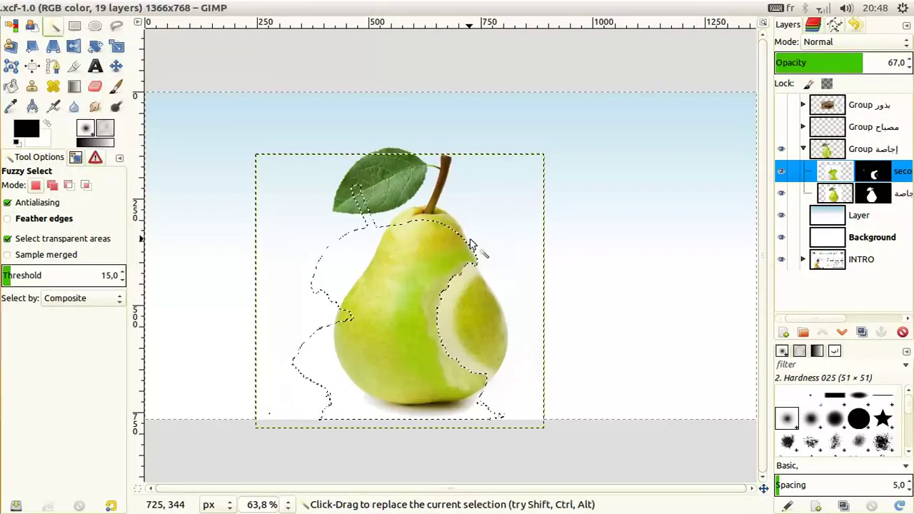
# Try reshaping the bite with brush strokes, undo them, clear the selection and toggle the layer to compare
pyautogui.click(116, 86)
pyautogui.moveTo(466, 300); pyautogui.dragTo(461, 243)
pyautogui.click(454, 325)
pyautogui.click(39, 8)
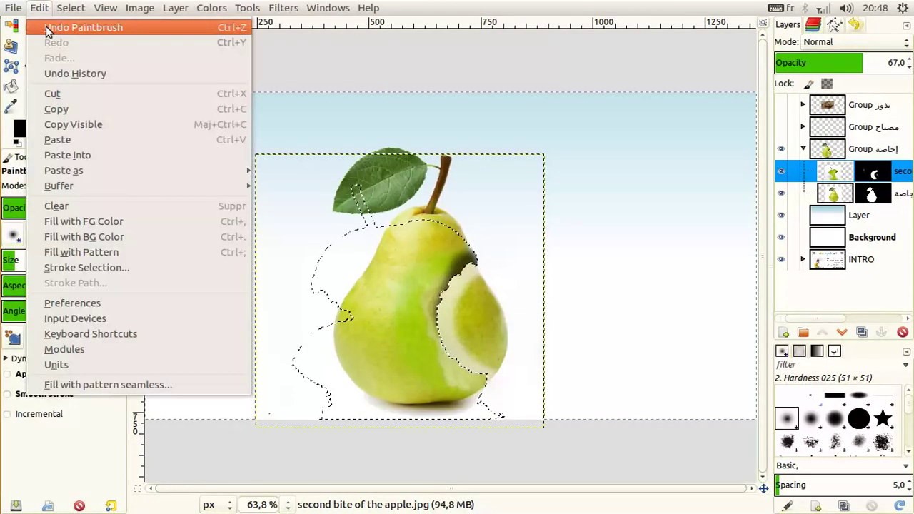
pyautogui.click(79, 26)
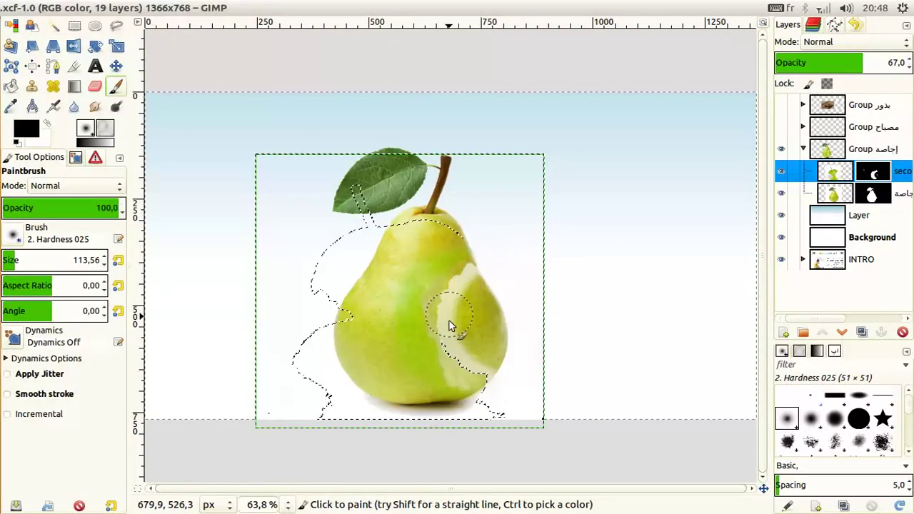
pyautogui.moveTo(475, 364)
pyautogui.mouseDown()
pyautogui.moveTo(518, 375)
pyautogui.moveTo(445, 343)
pyautogui.mouseUp()
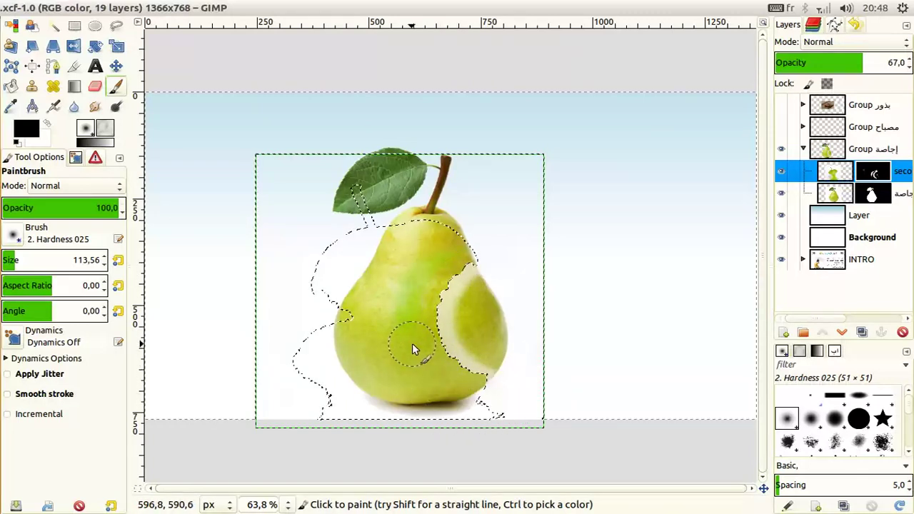
pyautogui.hotkey('ctrl', 'z')
pyautogui.hotkey('ctrl', 'shift', 'a')
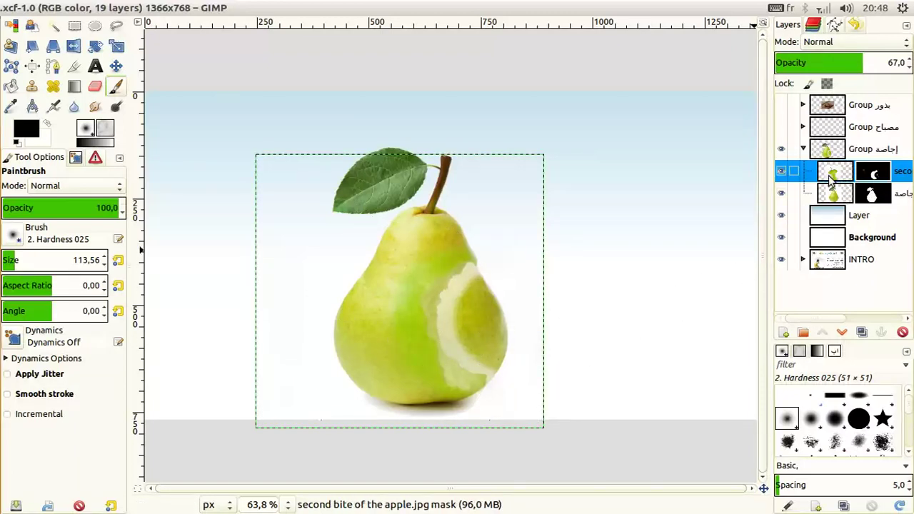
pyautogui.click(782, 171)
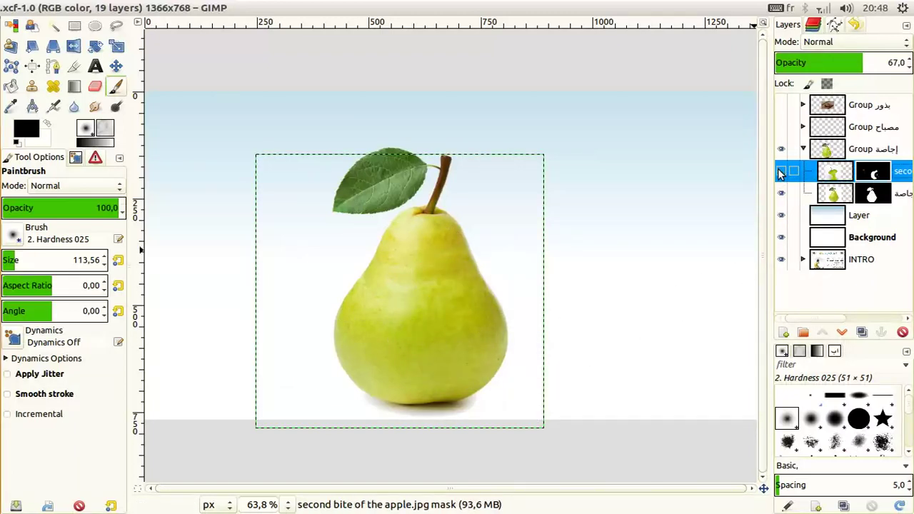
pyautogui.click(782, 172)
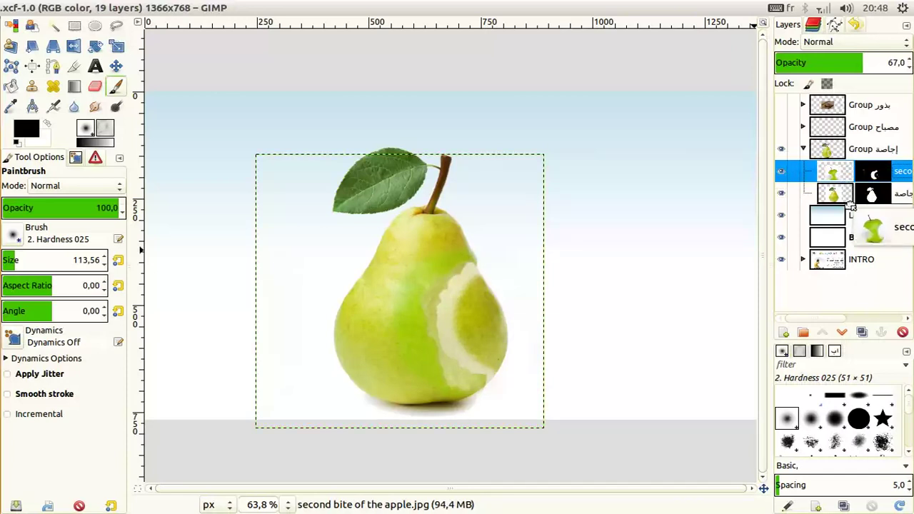
# Move the pear layer above 'second bite' and mask a deep curved bite into its right side
pyautogui.moveTo(851, 189); pyautogui.dragTo(873, 173)
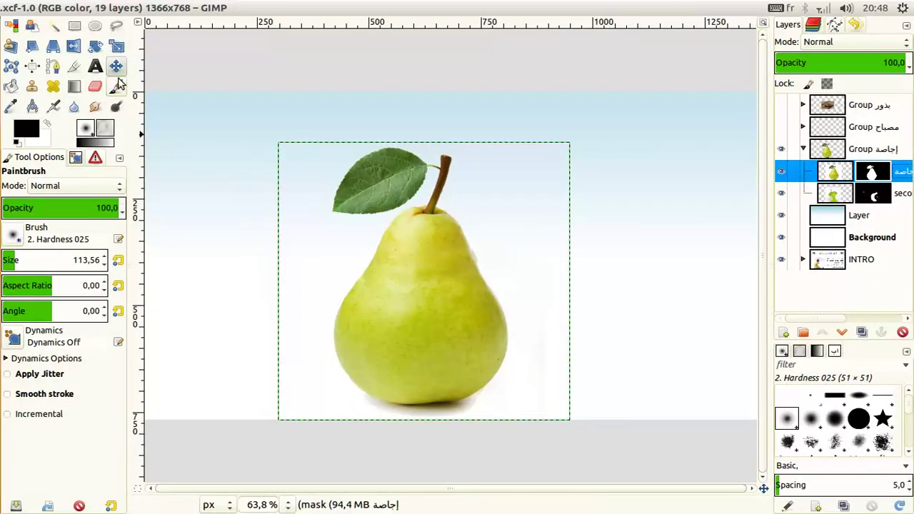
pyautogui.moveTo(488, 266); pyautogui.dragTo(505, 298)
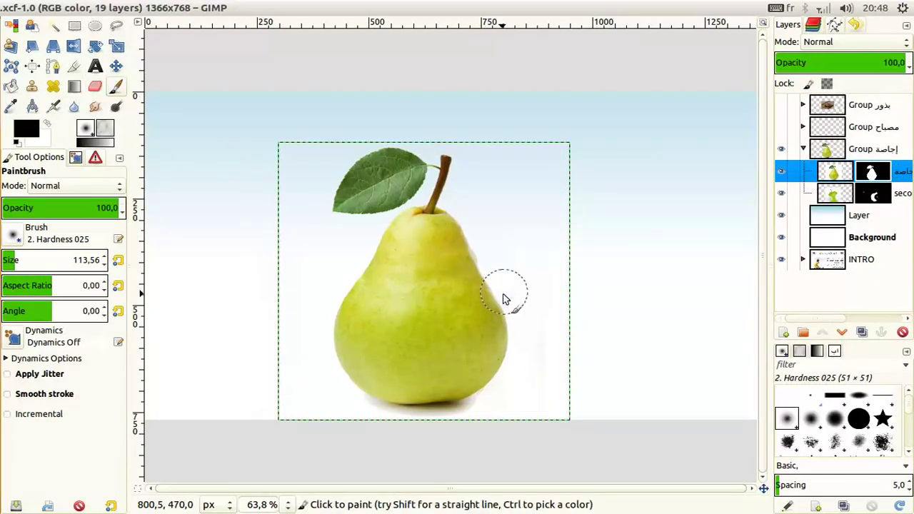
pyautogui.moveTo(498, 356)
pyautogui.mouseDown()
pyautogui.moveTo(505, 334)
pyautogui.moveTo(496, 381)
pyautogui.mouseUp()
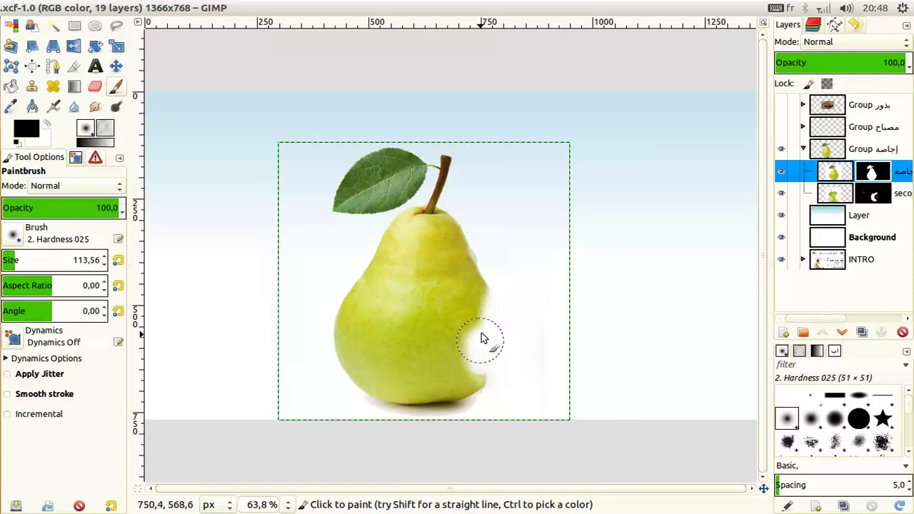
pyautogui.moveTo(482, 333)
pyautogui.mouseDown()
pyautogui.moveTo(492, 290)
pyautogui.moveTo(450, 320)
pyautogui.mouseUp()
pyautogui.moveTo(468, 357); pyautogui.dragTo(450, 359)
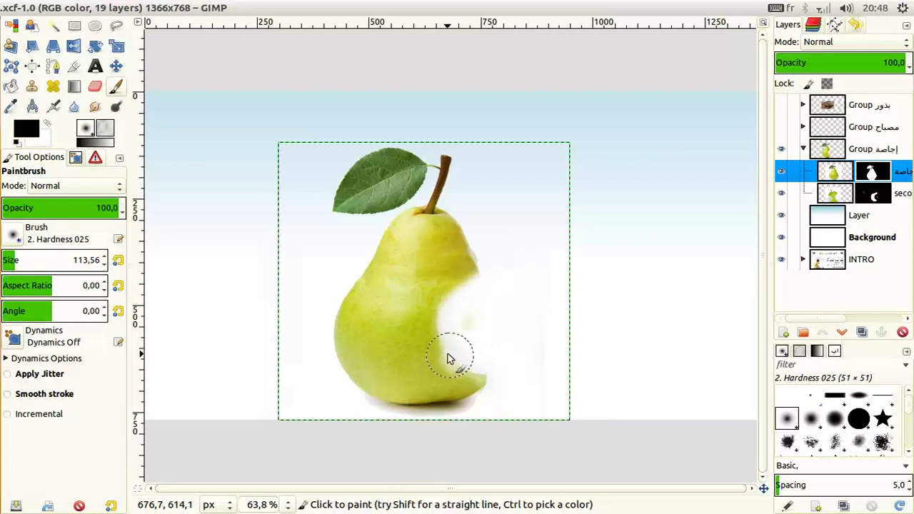
pyautogui.moveTo(440, 321)
pyautogui.mouseDown()
pyautogui.moveTo(471, 285)
pyautogui.moveTo(468, 365)
pyautogui.moveTo(438, 337)
pyautogui.moveTo(474, 371)
pyautogui.mouseUp()
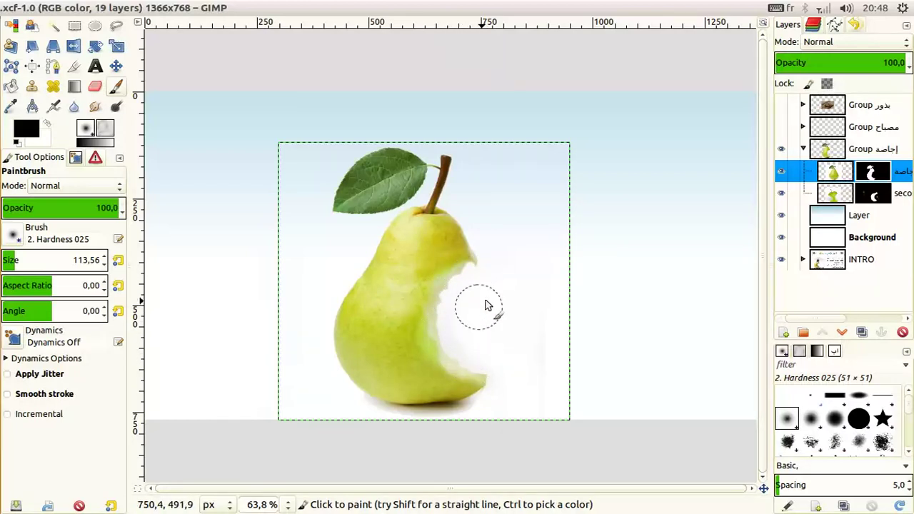
pyautogui.click(836, 193)
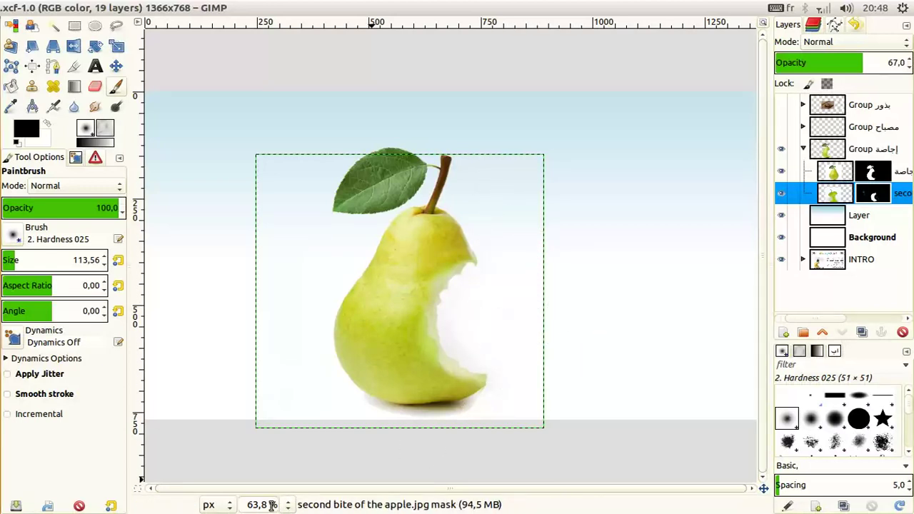
# At 100% zoom with a smaller brush, touch up the bite's top and lower edges on the 'second bite' mask
pyautogui.press('1')
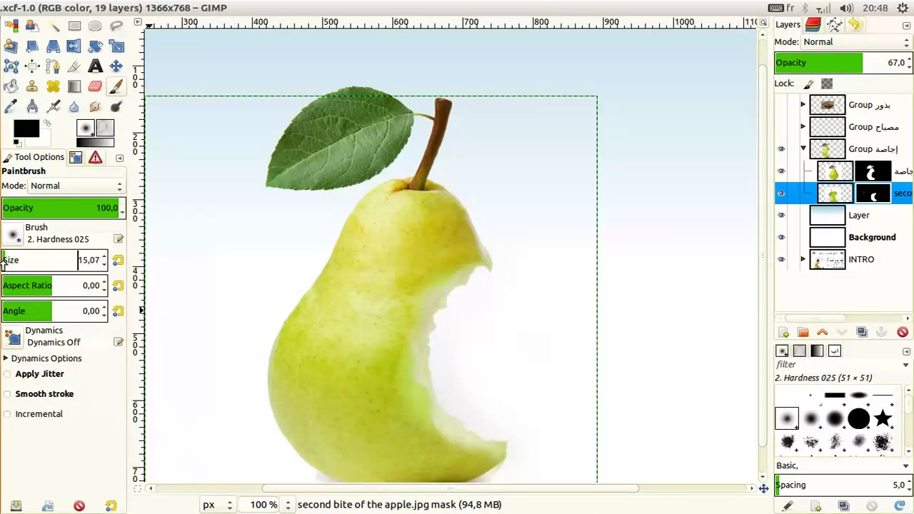
pyautogui.press('[')
pyautogui.press('[')
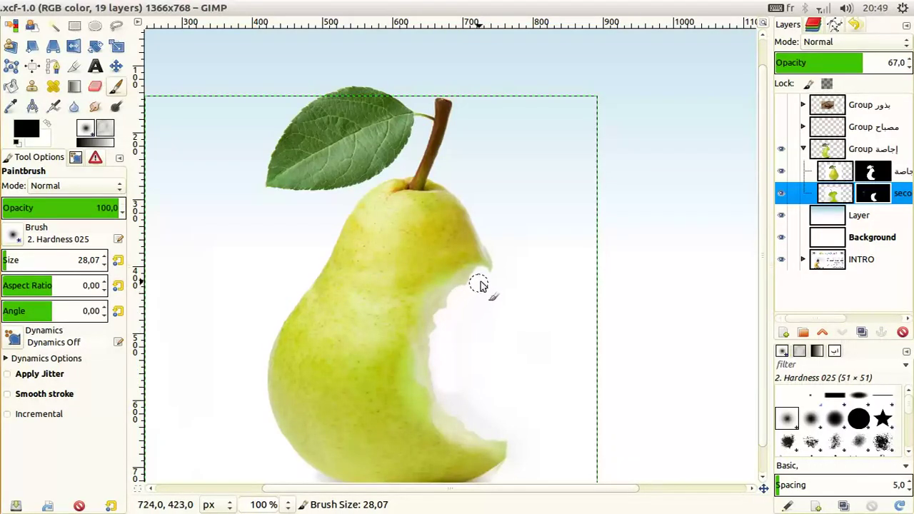
pyautogui.moveTo(465, 303); pyautogui.dragTo(486, 306)
pyautogui.moveTo(451, 379); pyautogui.dragTo(469, 418)
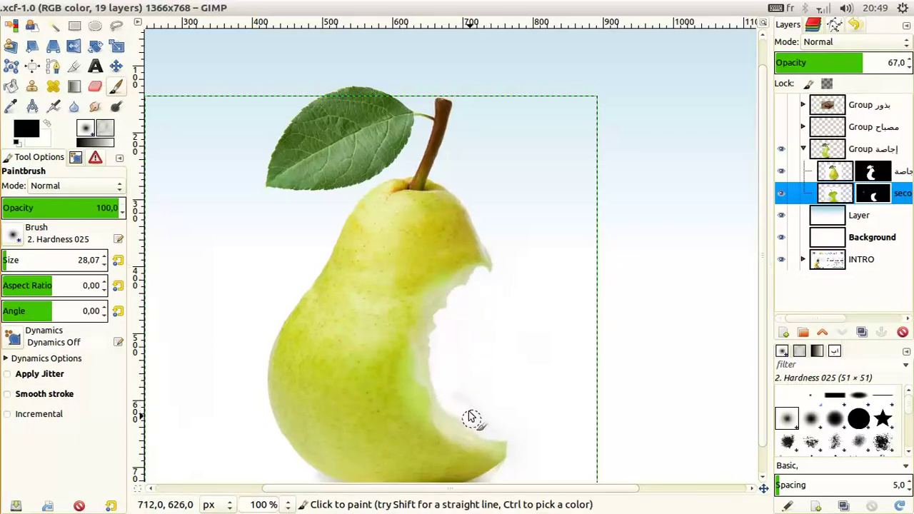
pyautogui.moveTo(475, 426); pyautogui.dragTo(528, 428)
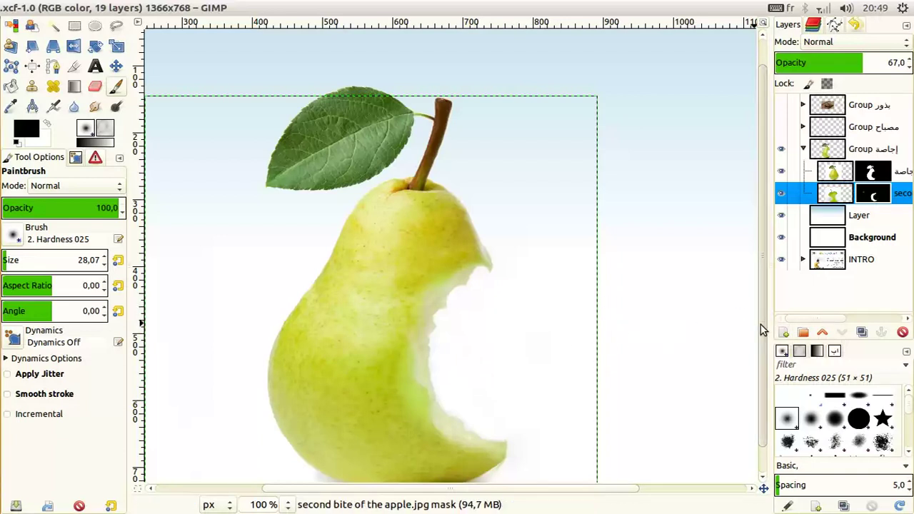
pyautogui.scroll(-2, 757, 425)
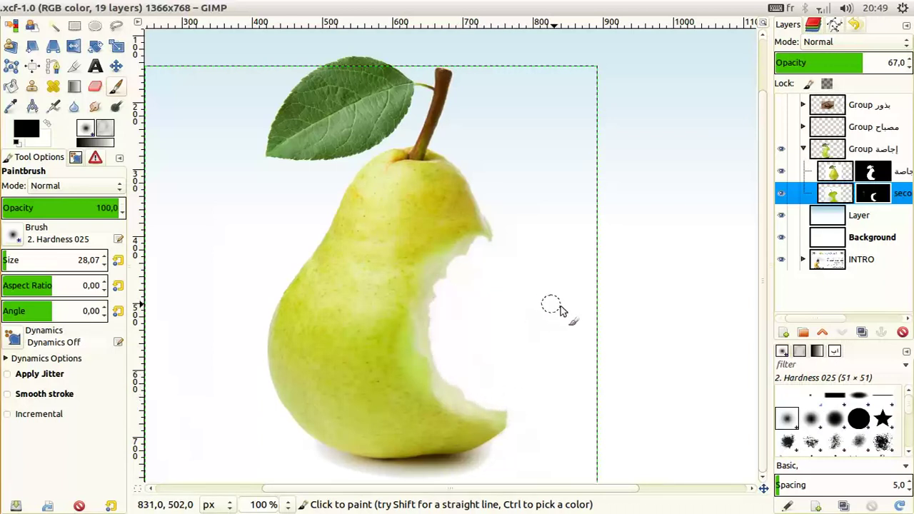
pyautogui.click(833, 193)
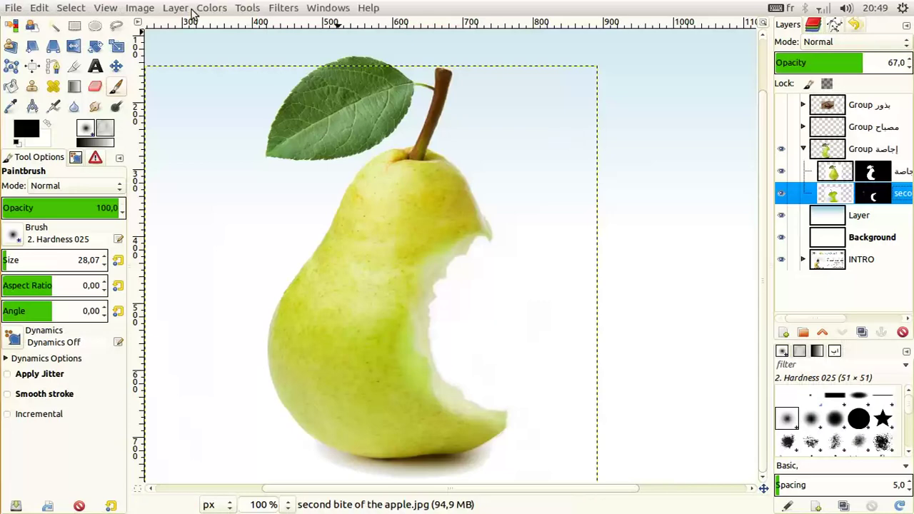
# Apply Hue-Saturation to the 'second bite' layer with hue -16 and saturation -19
pyautogui.click(212, 8)
pyautogui.click(224, 43)
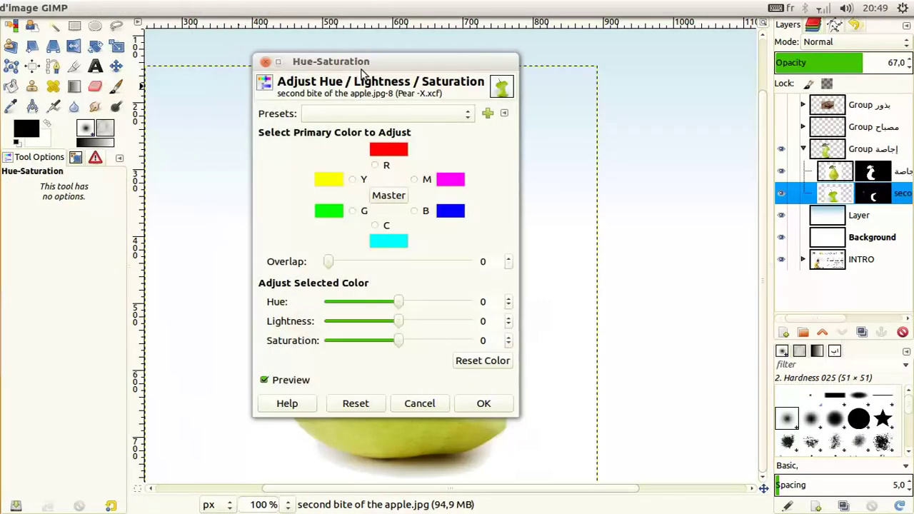
pyautogui.moveTo(363, 73); pyautogui.dragTo(138, 126)
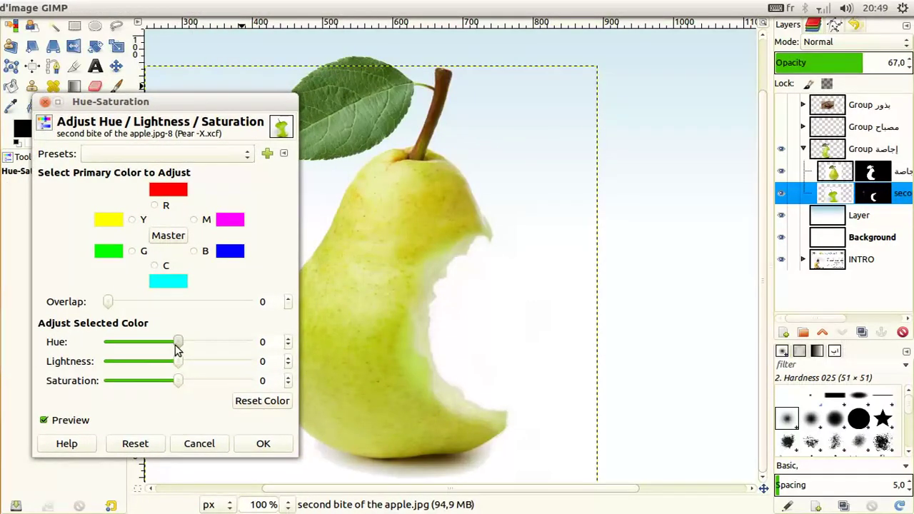
pyautogui.moveTo(176, 343); pyautogui.dragTo(168, 343)
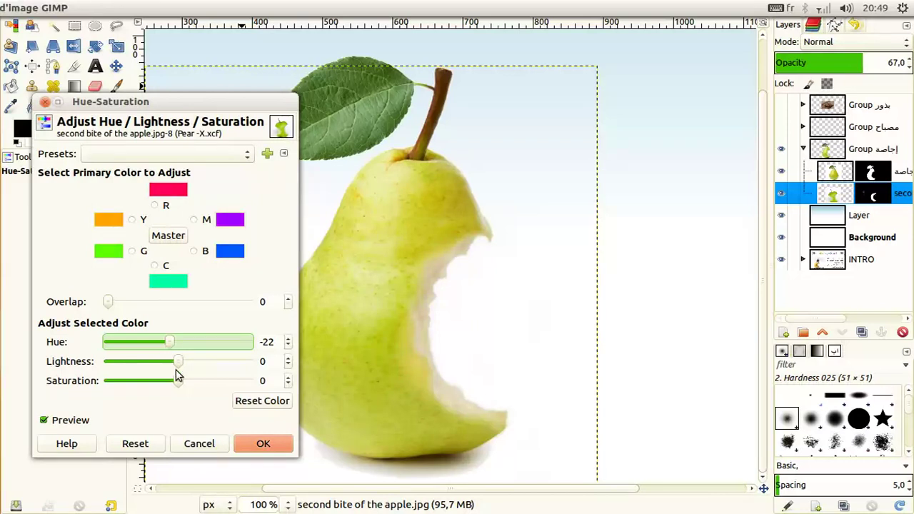
pyautogui.moveTo(178, 384); pyautogui.dragTo(173, 385)
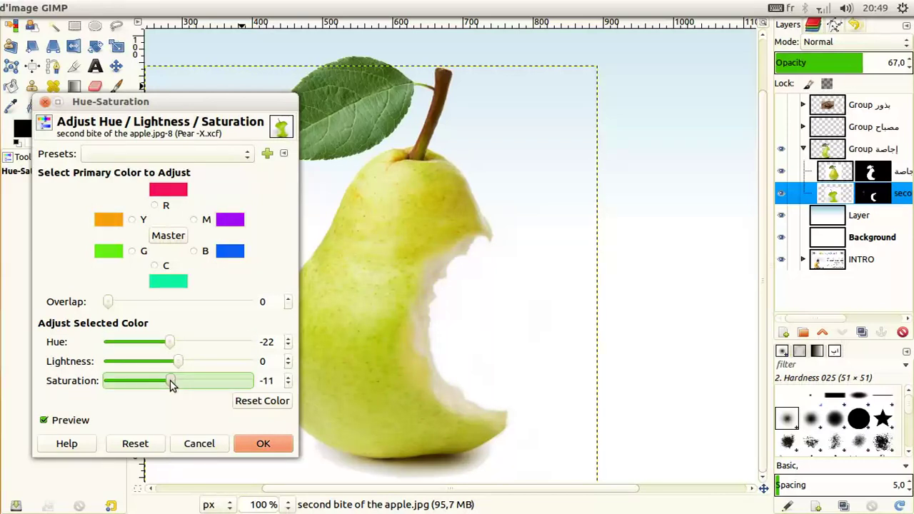
pyautogui.moveTo(169, 343); pyautogui.dragTo(171, 346)
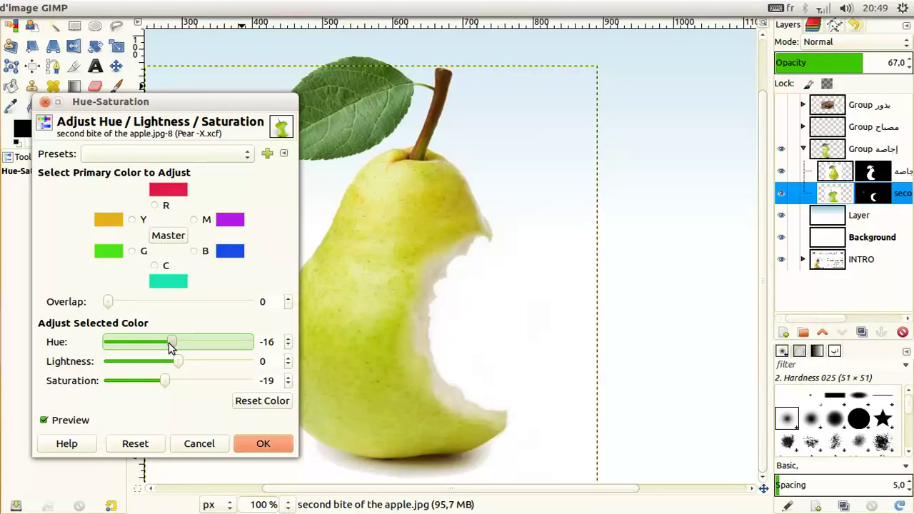
pyautogui.click(262, 444)
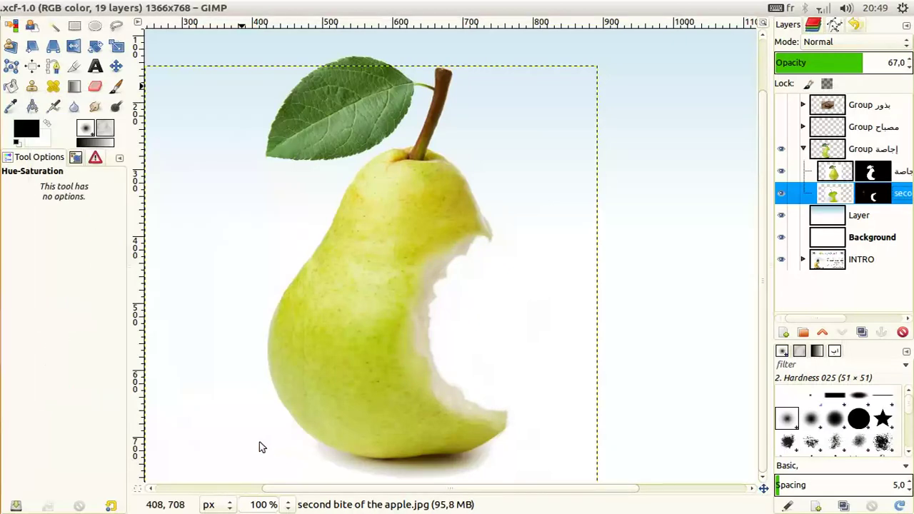
# Show the Dropped Buffer bulb layer in the bulb group, fit it within the selection, and zoom out
pyautogui.click(804, 149)
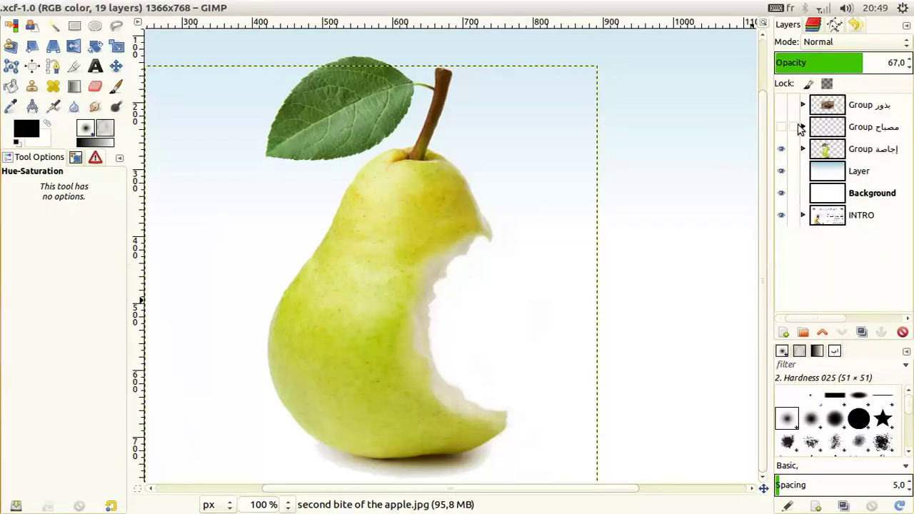
pyautogui.click(803, 127)
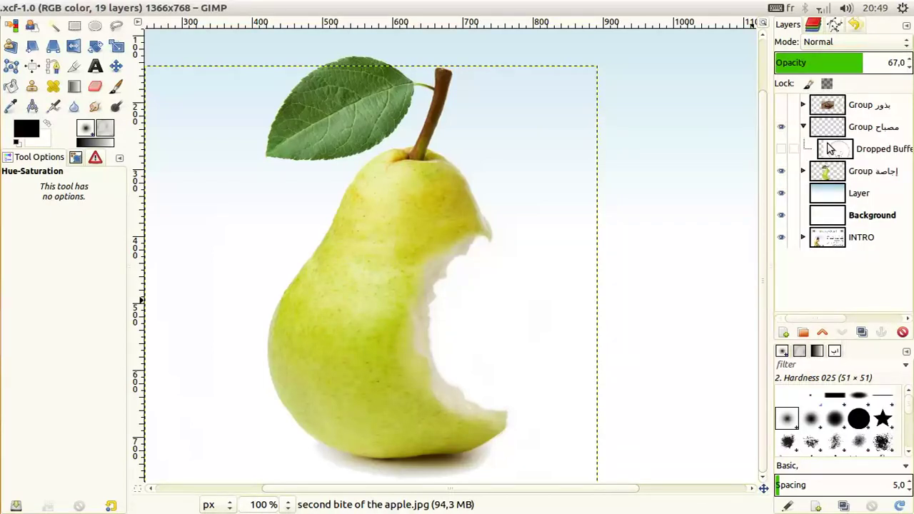
pyautogui.click(833, 149)
pyautogui.click(781, 149)
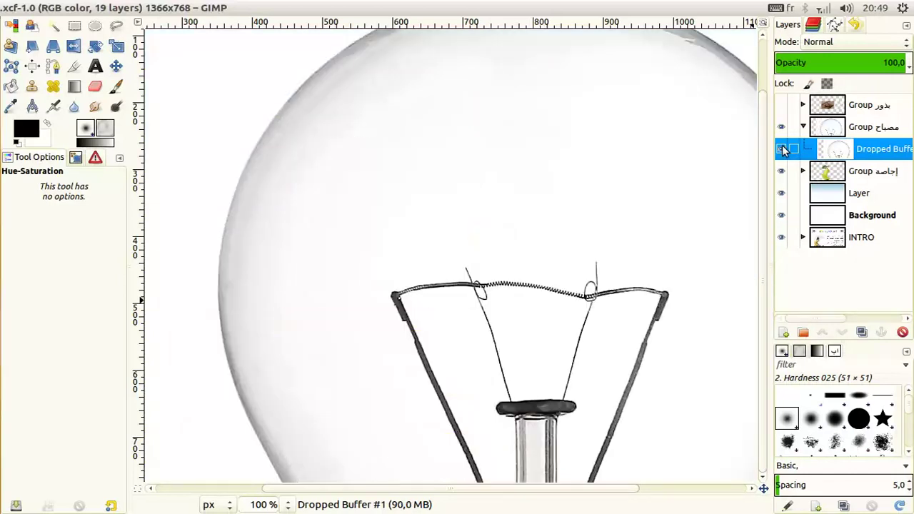
pyautogui.click(175, 8)
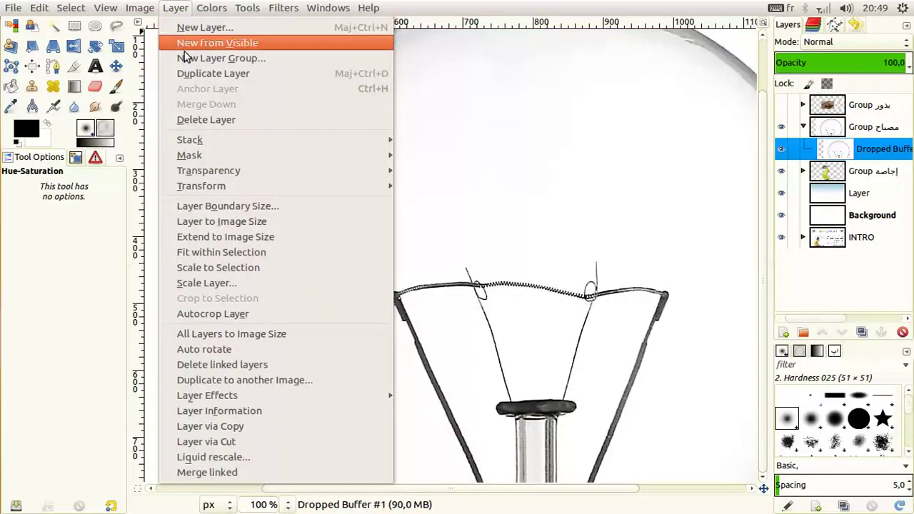
pyautogui.click(218, 254)
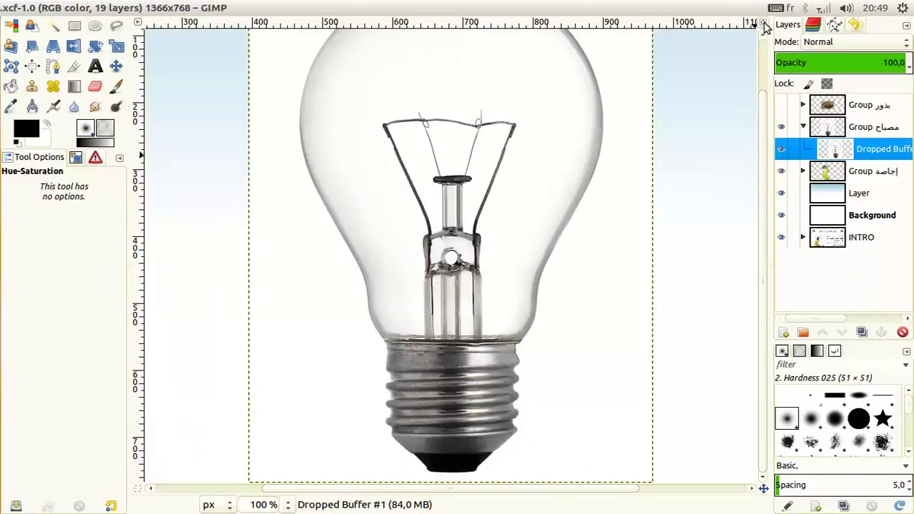
pyautogui.hotkey('shift', 'ctrl', 'j')
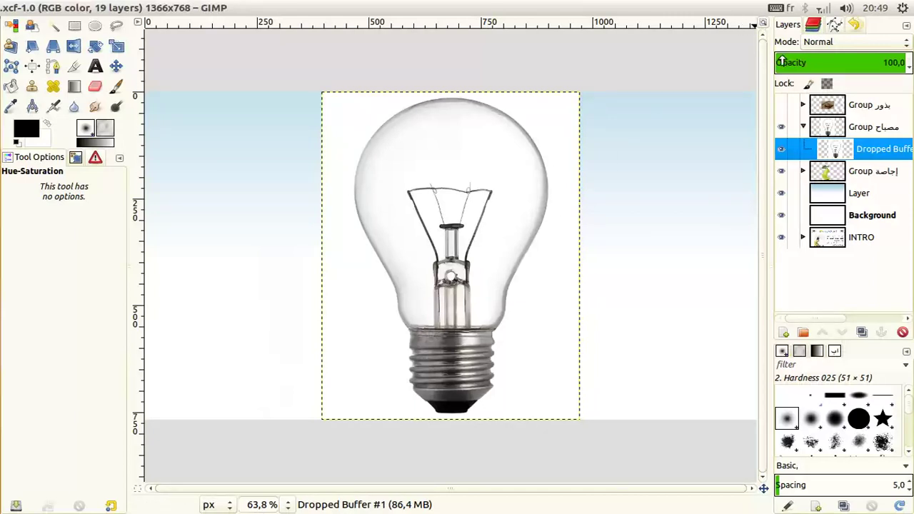
# Flip the light bulb layer vertically so it hangs upside down
pyautogui.click(74, 47)
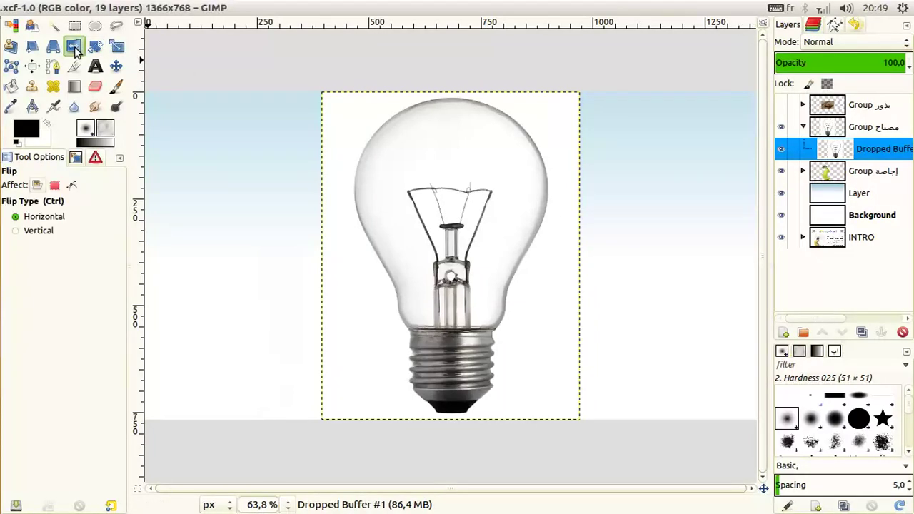
pyautogui.click(38, 230)
pyautogui.click(411, 232)
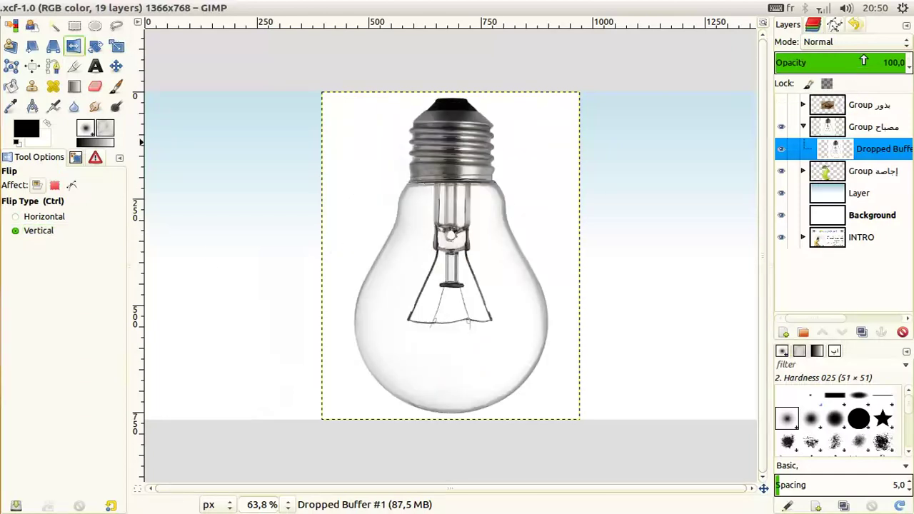
# Fuzzy-select the bulb's white backdrop, add an inverted selection mask to the bulb layer, then deselect
pyautogui.click(53, 25)
pyautogui.click(550, 129)
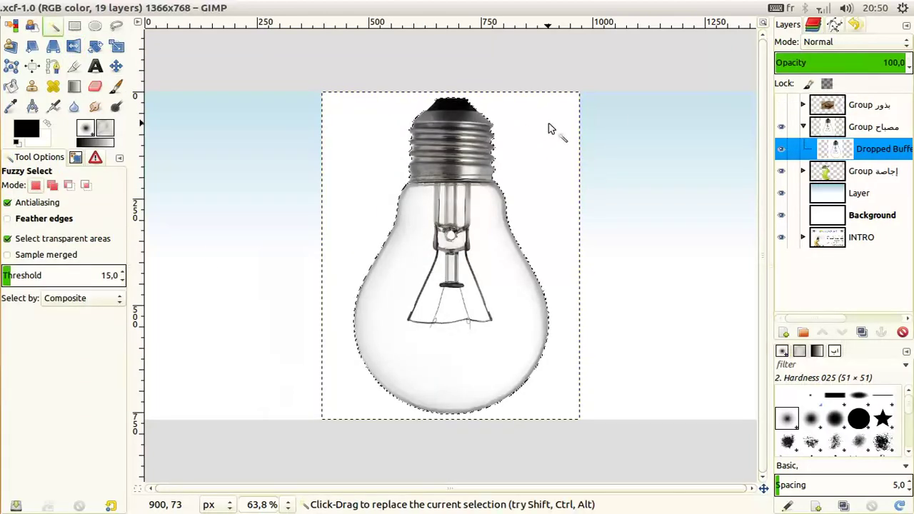
pyautogui.rightClick(852, 149)
pyautogui.click(722, 193)
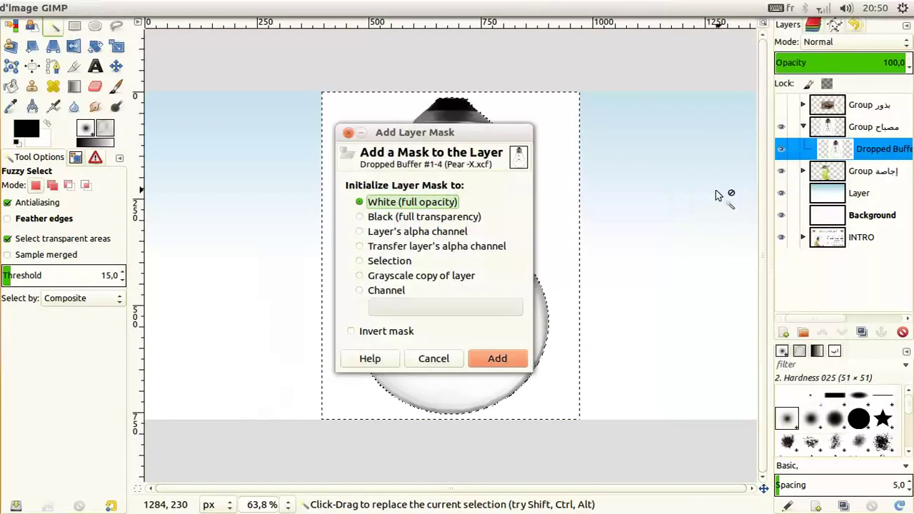
pyautogui.click(389, 261)
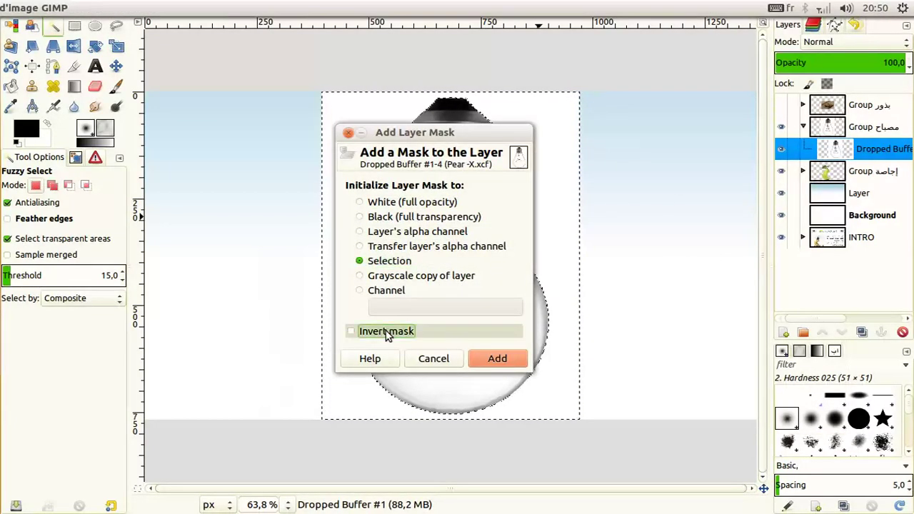
pyautogui.click(386, 331)
pyautogui.click(490, 359)
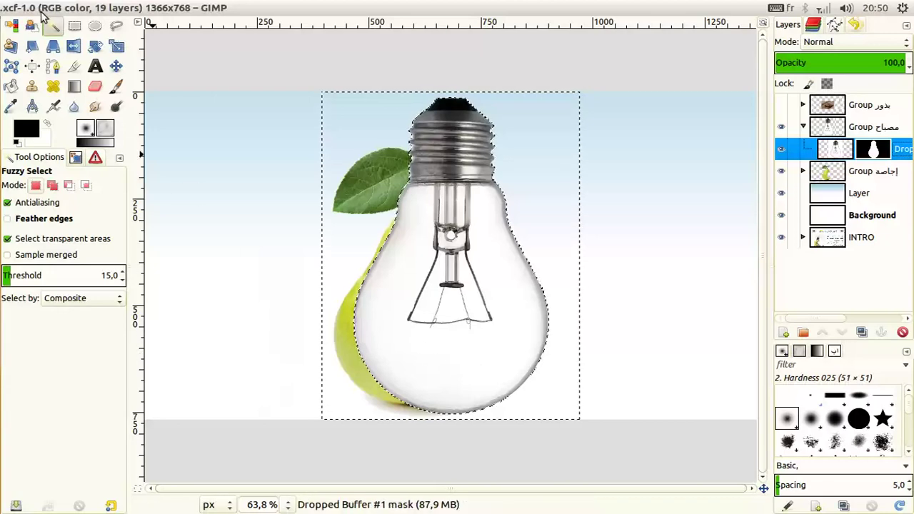
pyautogui.click(70, 7)
pyautogui.click(81, 41)
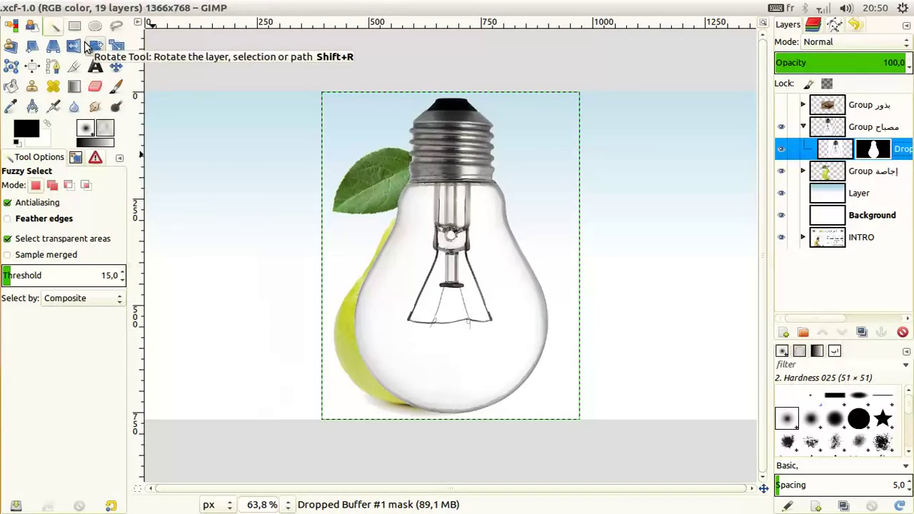
# Set the bulb layer to 58.5 opacity and move it down over the pear's body
pyautogui.click(843, 150)
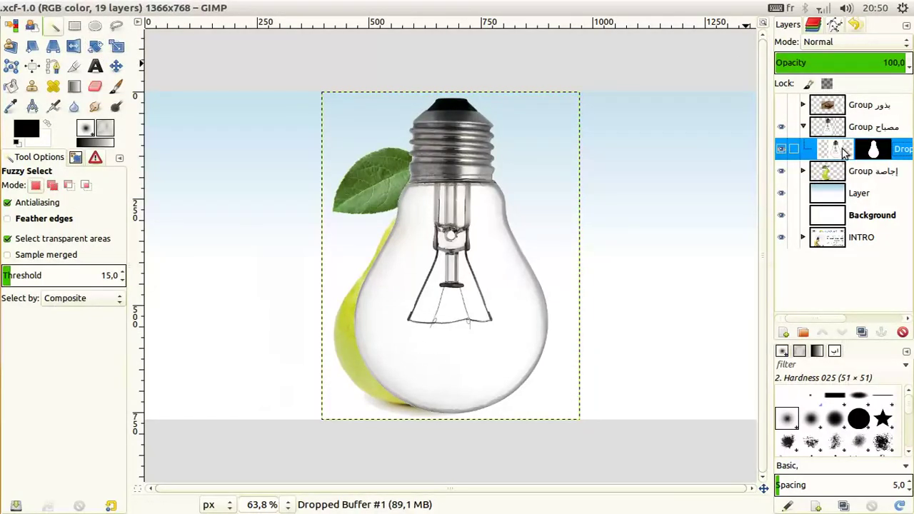
pyautogui.press('m')
pyautogui.moveTo(449, 225)
pyautogui.mouseDown()
pyautogui.moveTo(434, 230)
pyautogui.moveTo(449, 225)
pyautogui.mouseUp()
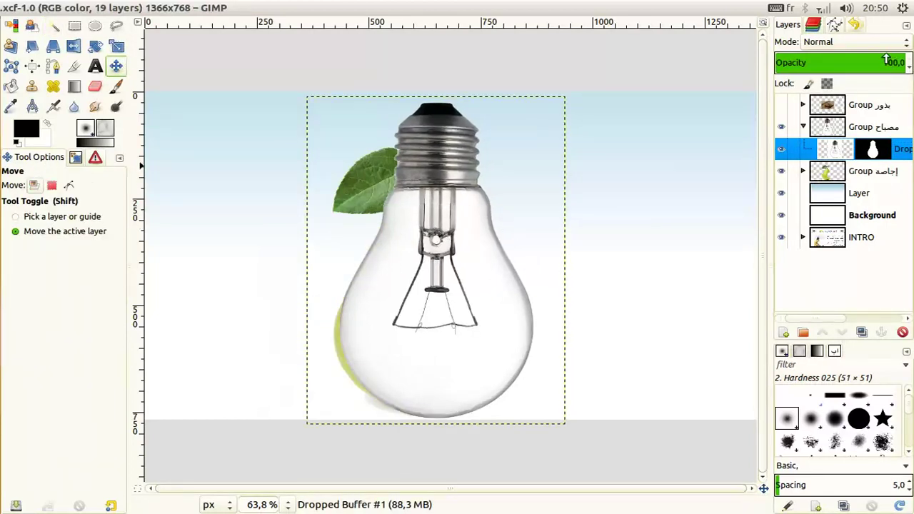
pyautogui.moveTo(887, 60); pyautogui.dragTo(856, 63)
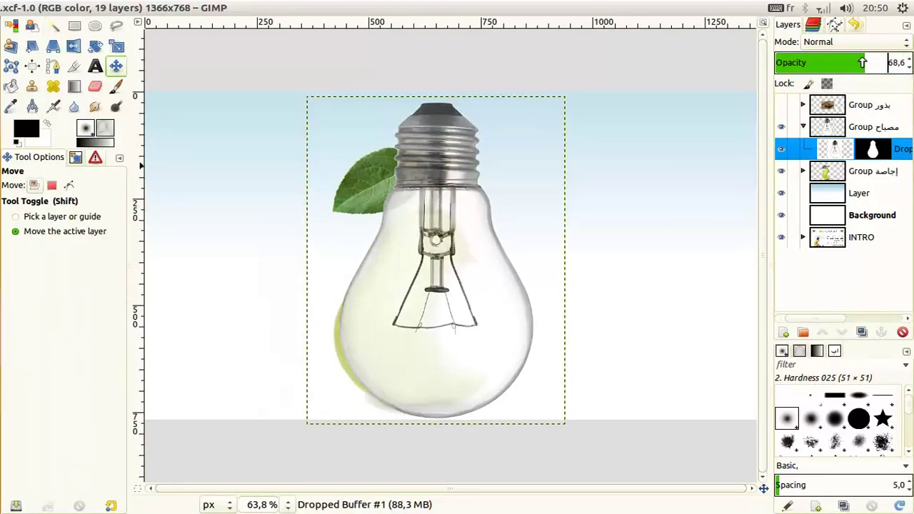
pyautogui.moveTo(439, 233); pyautogui.dragTo(429, 288)
# Scale the bulb layer to 478×637 px and shift it right to sit over the pear
pyautogui.click(116, 46)
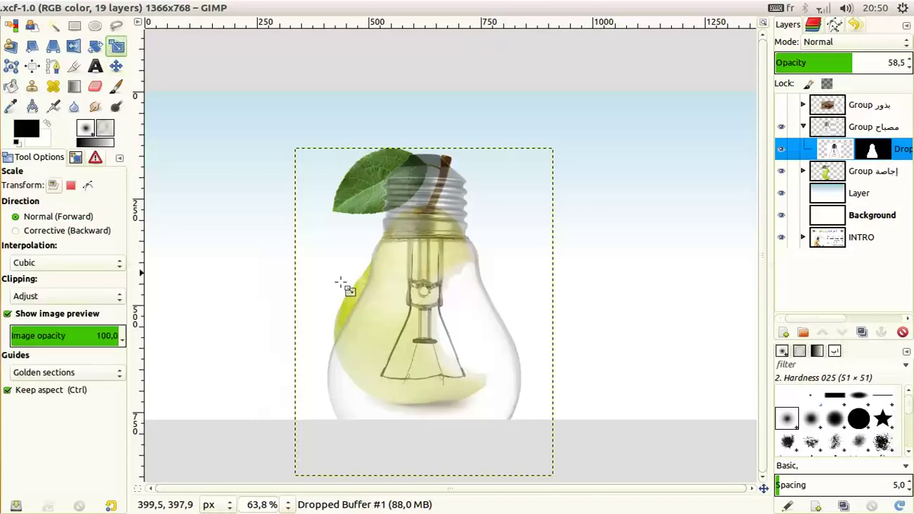
pyautogui.moveTo(466, 391)
pyautogui.mouseDown()
pyautogui.moveTo(480, 419)
pyautogui.moveTo(439, 354)
pyautogui.mouseUp()
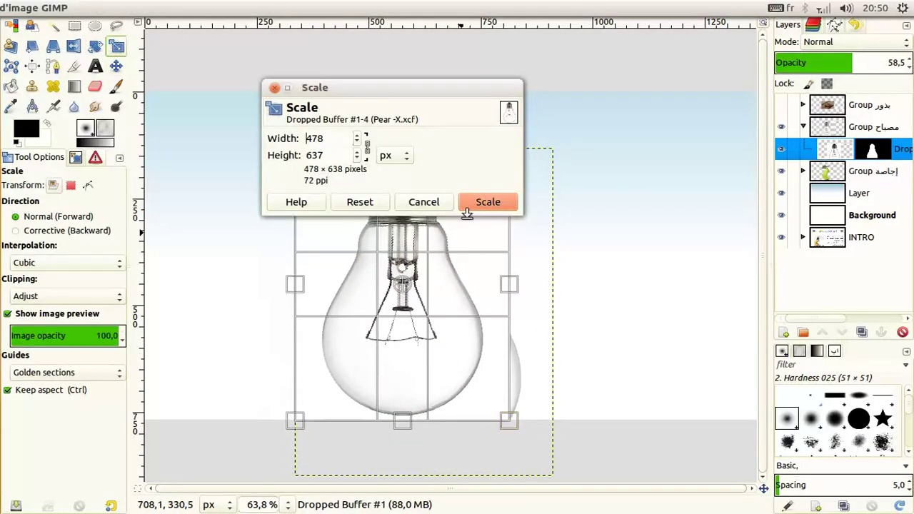
pyautogui.click(483, 204)
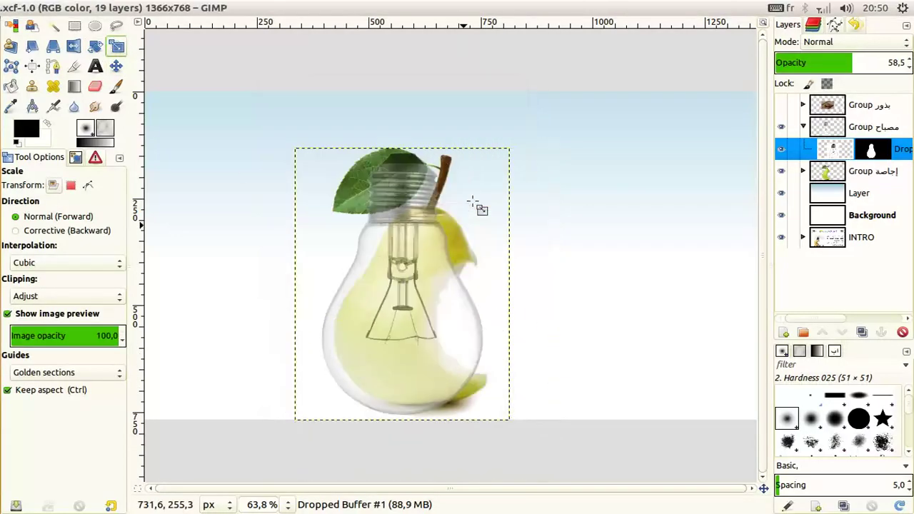
pyautogui.click(116, 66)
pyautogui.moveTo(397, 236); pyautogui.dragTo(416, 234)
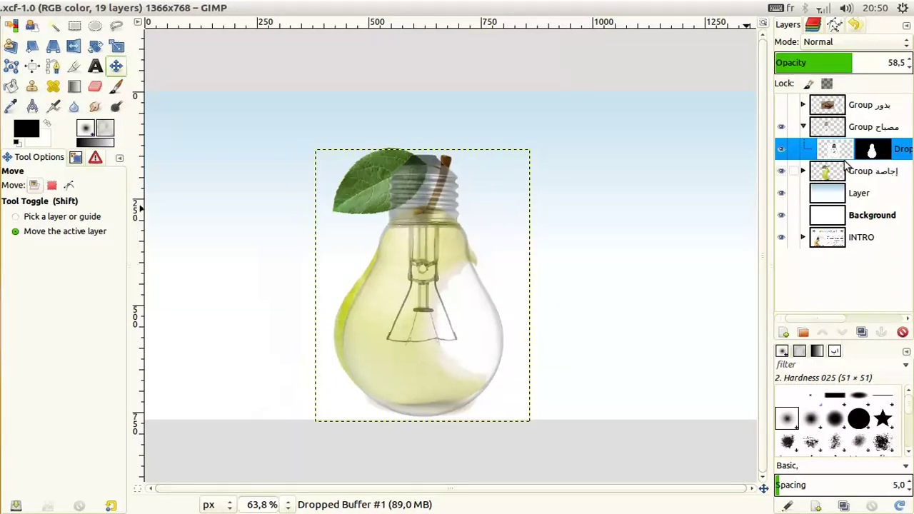
# Paint black on the bulb's layer mask with a 127.63 brush to hide the glass body
pyautogui.click(871, 157)
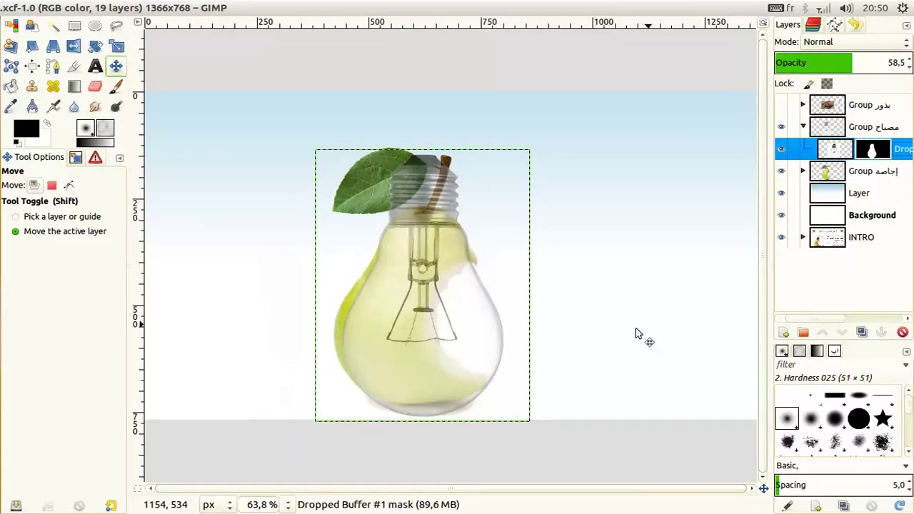
pyautogui.click(115, 86)
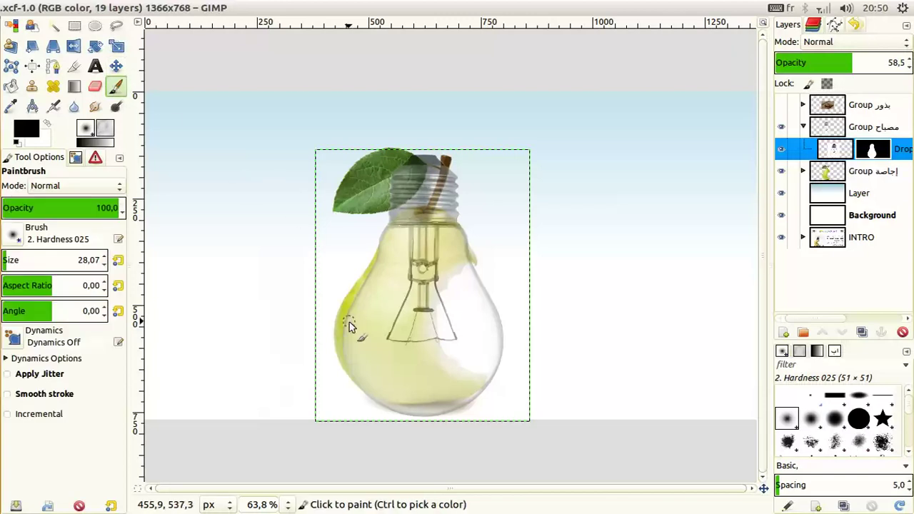
pyautogui.moveTo(22, 265); pyautogui.dragTo(43, 266)
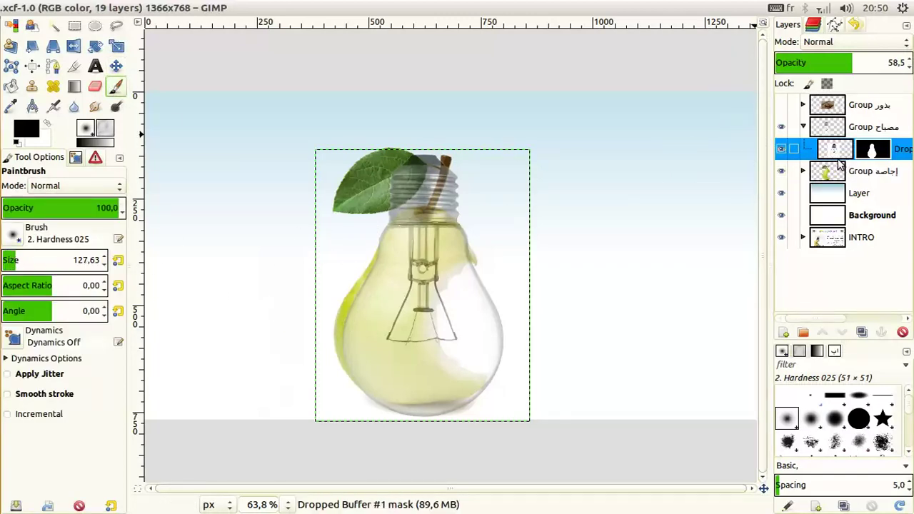
pyautogui.moveTo(365, 289)
pyautogui.mouseDown()
pyautogui.moveTo(442, 402)
pyautogui.moveTo(424, 361)
pyautogui.moveTo(491, 281)
pyautogui.moveTo(359, 281)
pyautogui.moveTo(395, 254)
pyautogui.moveTo(468, 247)
pyautogui.moveTo(391, 298)
pyautogui.moveTo(435, 262)
pyautogui.moveTo(466, 261)
pyautogui.moveTo(372, 247)
pyautogui.moveTo(362, 260)
pyautogui.mouseUp()
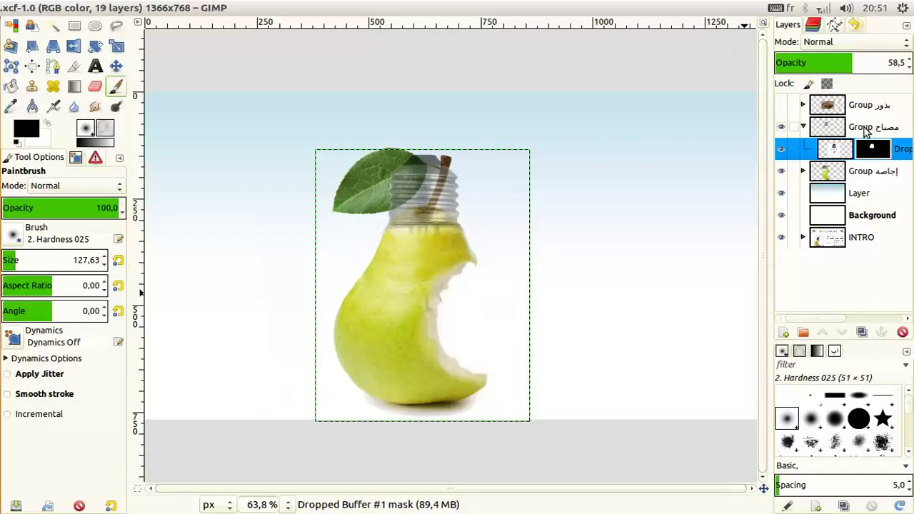
# Restore the bulb layer to 100 opacity and undo the stray brush stroke
pyautogui.click(838, 152)
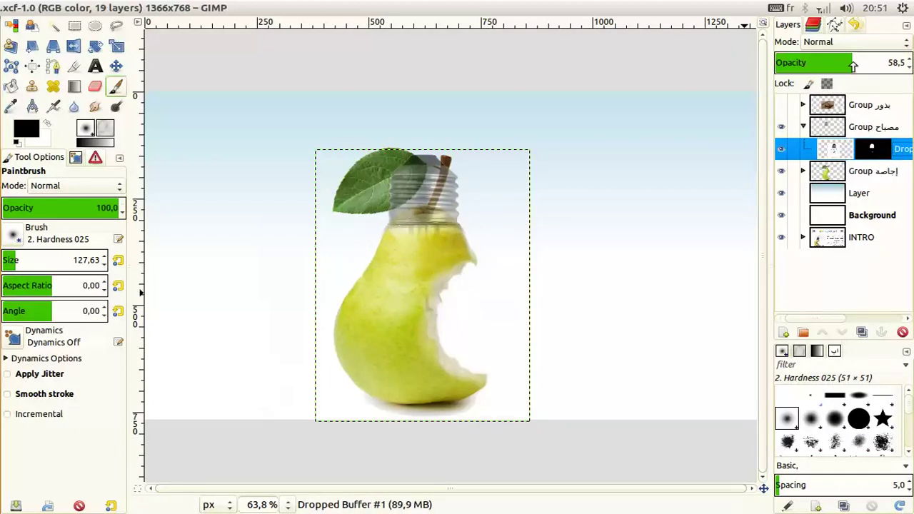
pyautogui.moveTo(854, 61); pyautogui.dragTo(911, 66)
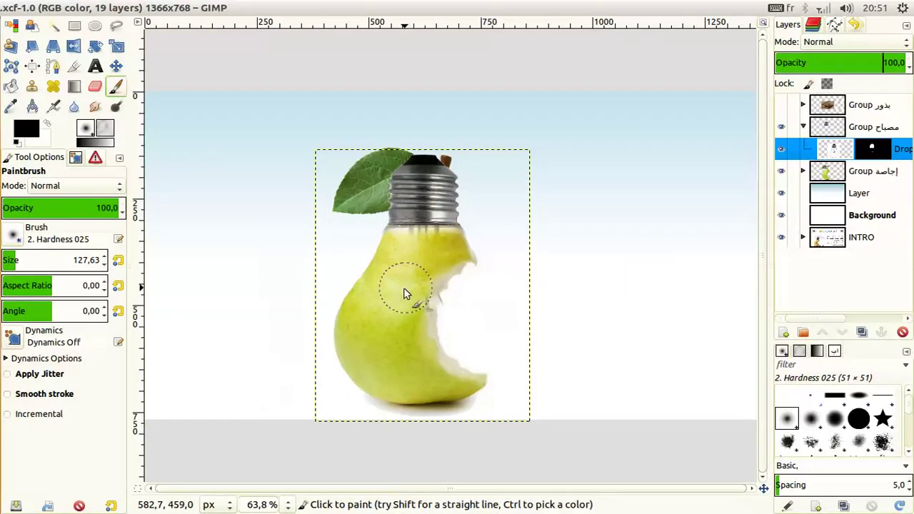
pyautogui.click(36, 8)
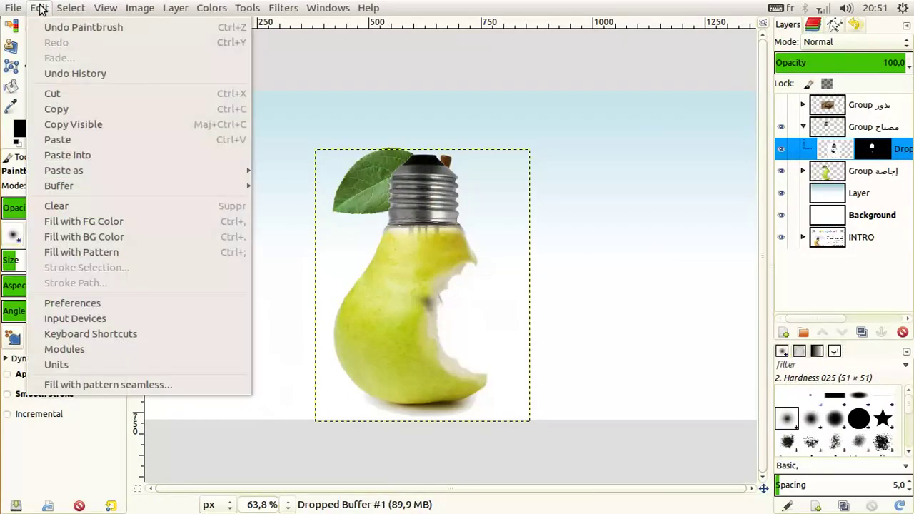
pyautogui.click(78, 26)
# Paint black on the bulb mask to remove whitish streaks under the screw base
pyautogui.click(879, 152)
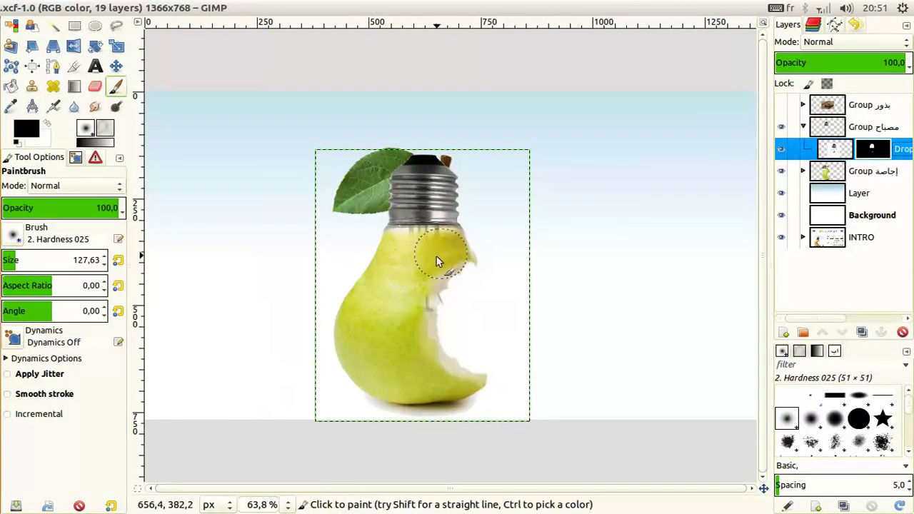
pyautogui.press('[')
pyautogui.press('[')
pyautogui.press('[')
pyautogui.press('[')
pyautogui.press('[')
pyautogui.press('[')
pyautogui.press('[')
pyautogui.press('[')
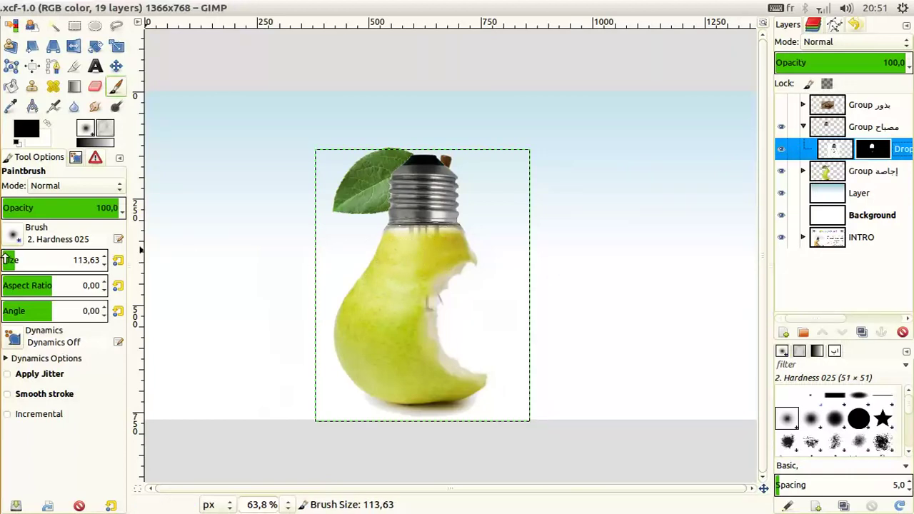
pyautogui.click(8, 260)
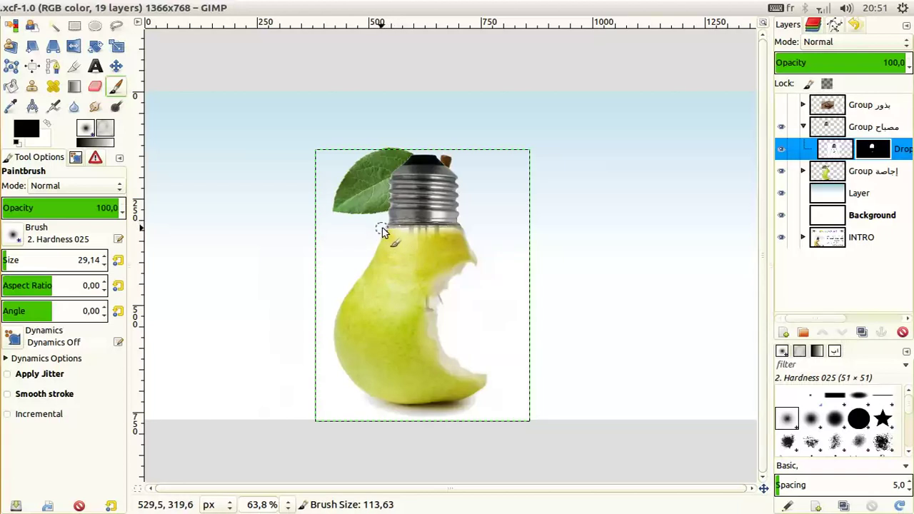
pyautogui.moveTo(383, 233); pyautogui.dragTo(424, 235)
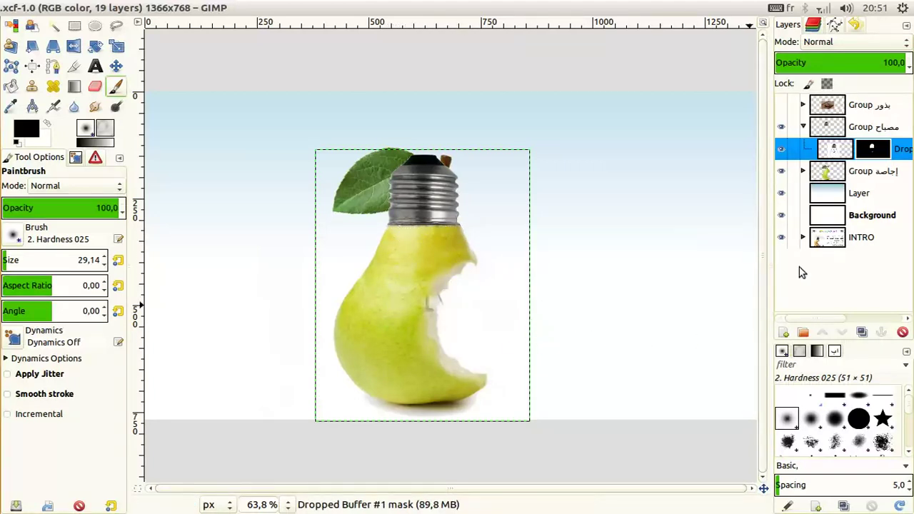
pyautogui.press('ctrl')
# Paint white on the bulb mask to bring the filament back inside the pear's bite
pyautogui.press('x')
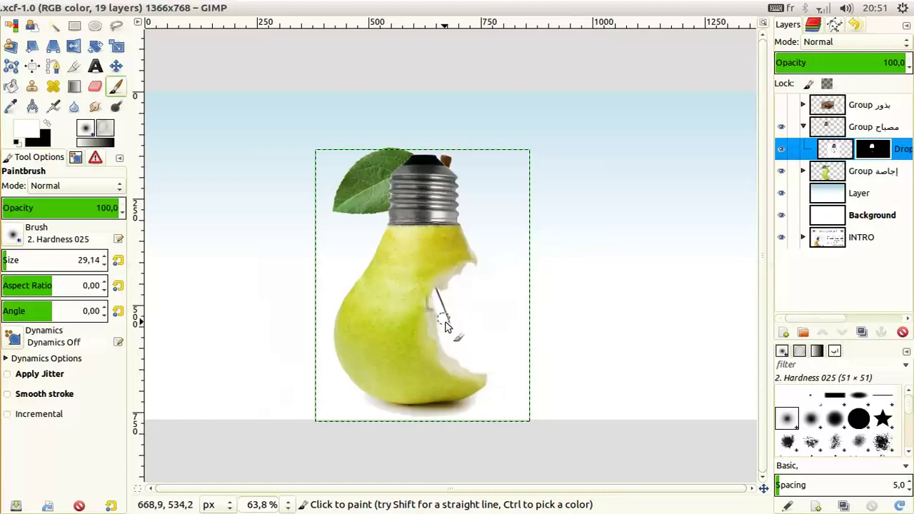
pyautogui.moveTo(445, 326)
pyautogui.mouseDown()
pyautogui.moveTo(452, 344)
pyautogui.moveTo(438, 334)
pyautogui.moveTo(438, 304)
pyautogui.moveTo(452, 329)
pyautogui.moveTo(447, 337)
pyautogui.moveTo(447, 326)
pyautogui.moveTo(459, 327)
pyautogui.mouseUp()
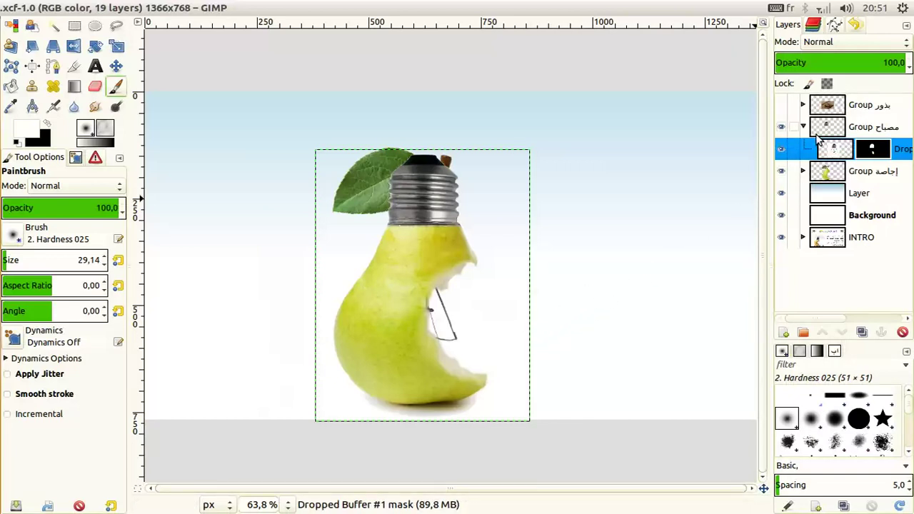
pyautogui.press('ctrl')
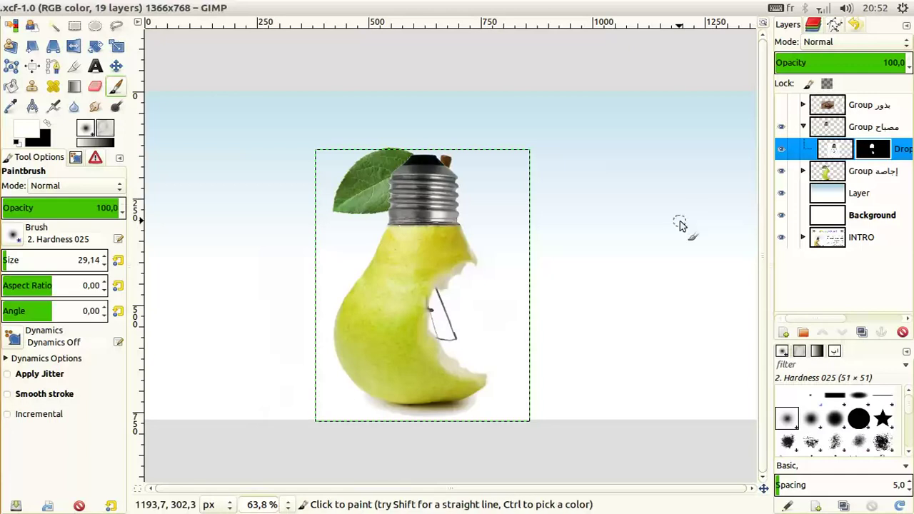
pyautogui.click(803, 172)
pyautogui.click(868, 197)
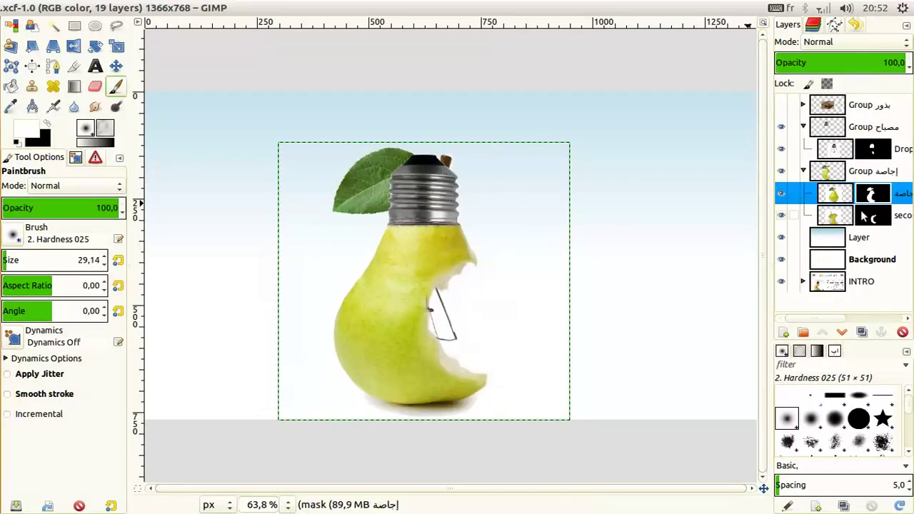
# Paint black on the pear's mask to hide the leaf beside the bulb
pyautogui.click(48, 122)
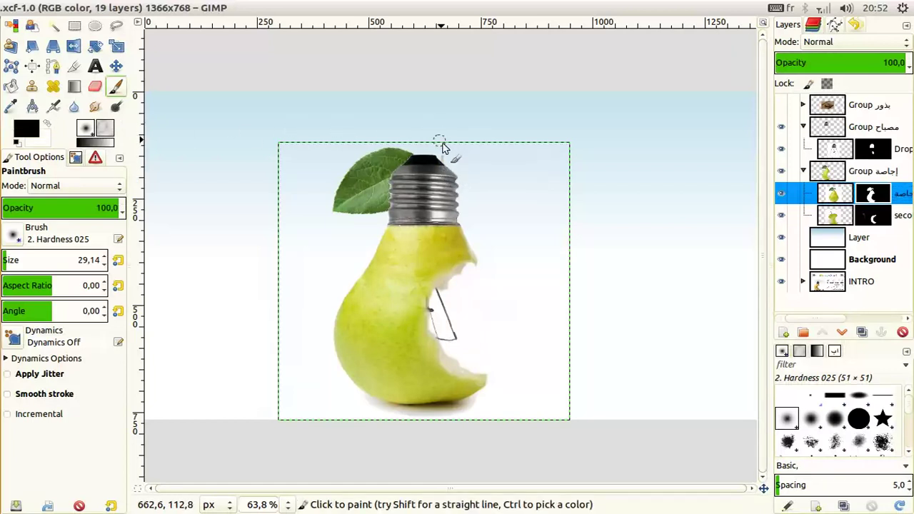
pyautogui.moveTo(13, 260); pyautogui.dragTo(17, 260)
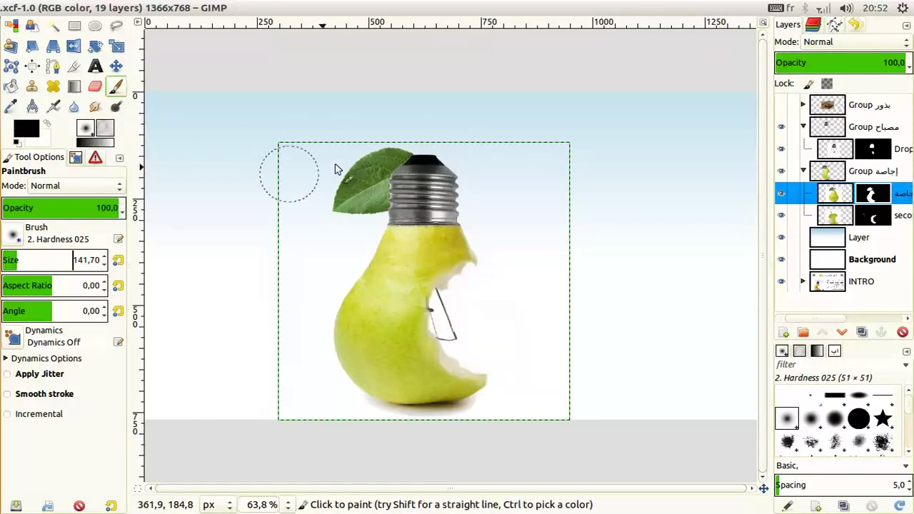
pyautogui.moveTo(300, 157)
pyautogui.mouseDown()
pyautogui.moveTo(368, 147)
pyautogui.moveTo(372, 193)
pyautogui.mouseUp()
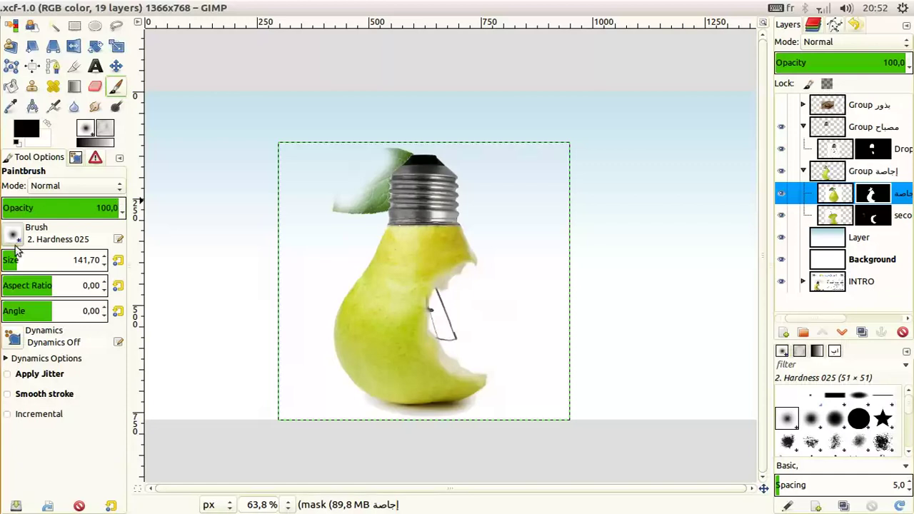
pyautogui.moveTo(16, 260); pyautogui.dragTo(9, 260)
pyautogui.moveTo(325, 193)
pyautogui.mouseDown()
pyautogui.moveTo(343, 204)
pyautogui.moveTo(337, 208)
pyautogui.moveTo(396, 211)
pyautogui.moveTo(381, 211)
pyautogui.mouseUp()
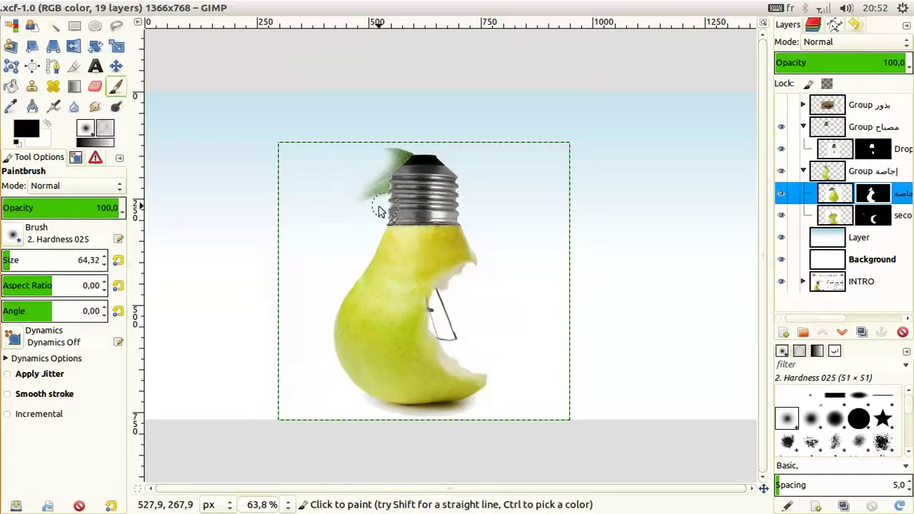
pyautogui.moveTo(398, 172)
pyautogui.mouseDown()
pyautogui.moveTo(375, 187)
pyautogui.moveTo(376, 198)
pyautogui.mouseUp()
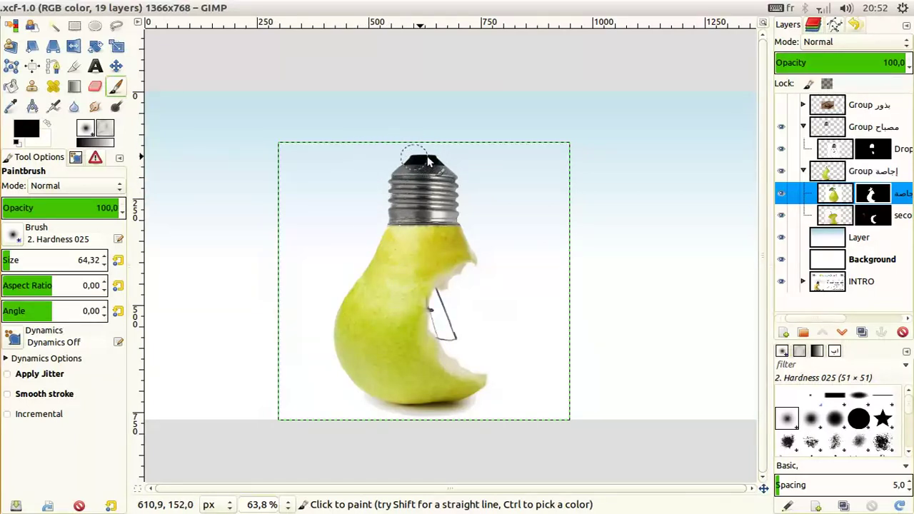
# Disable the pear layer's mask to reveal the whole pear and leaf
pyautogui.click(840, 203)
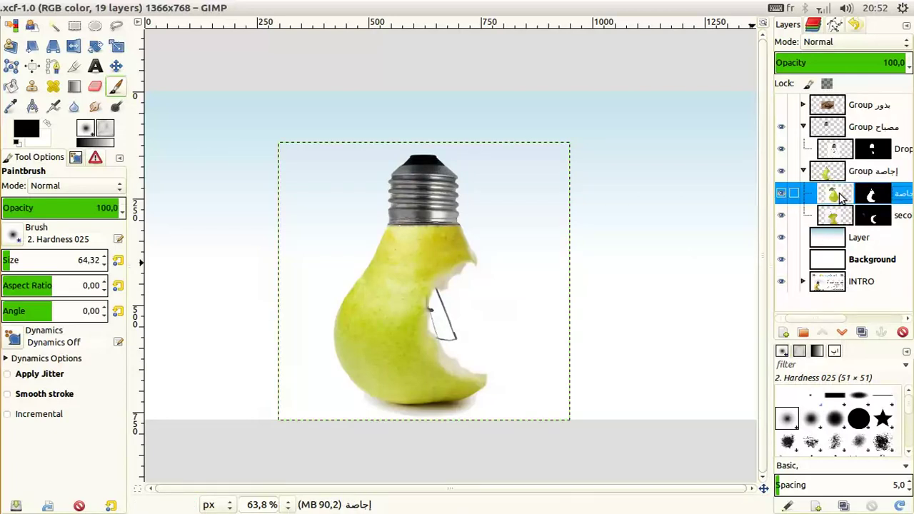
pyautogui.rightClick(875, 195)
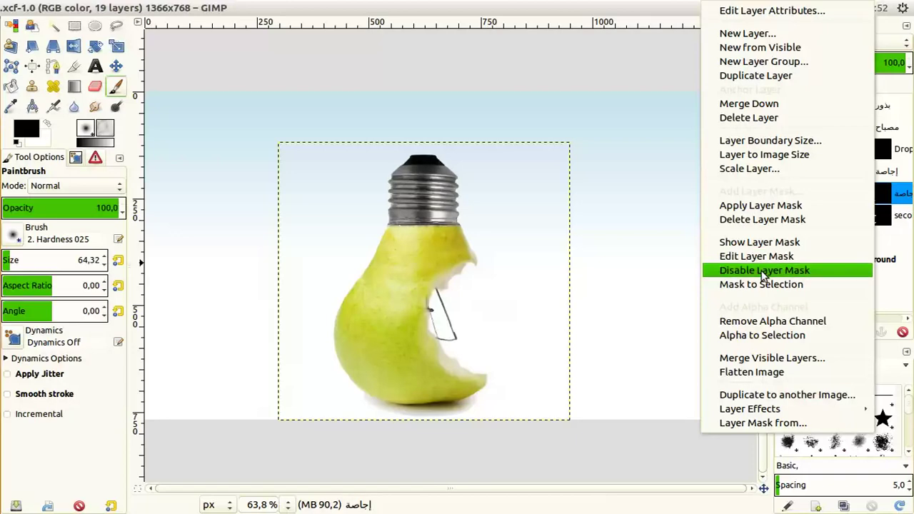
pyautogui.click(766, 270)
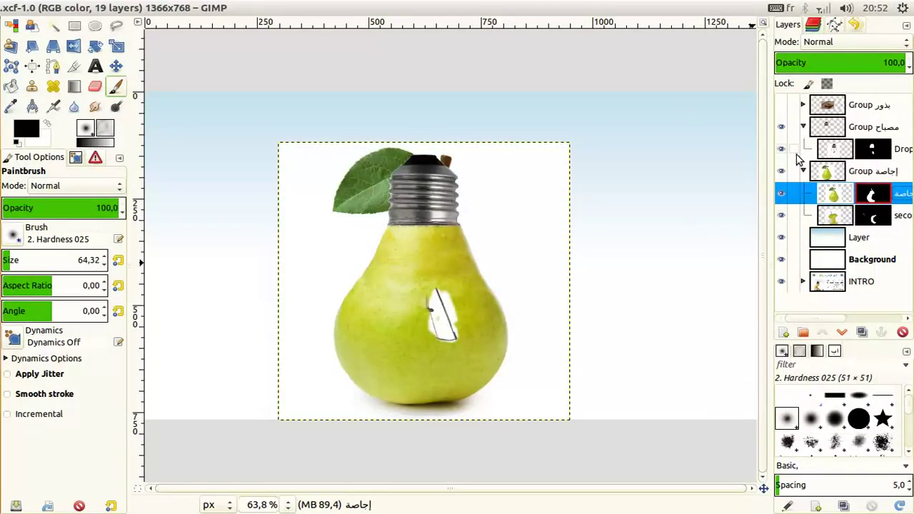
# Hide the bulb group and outline the leaf and stem with Free Select
pyautogui.click(781, 127)
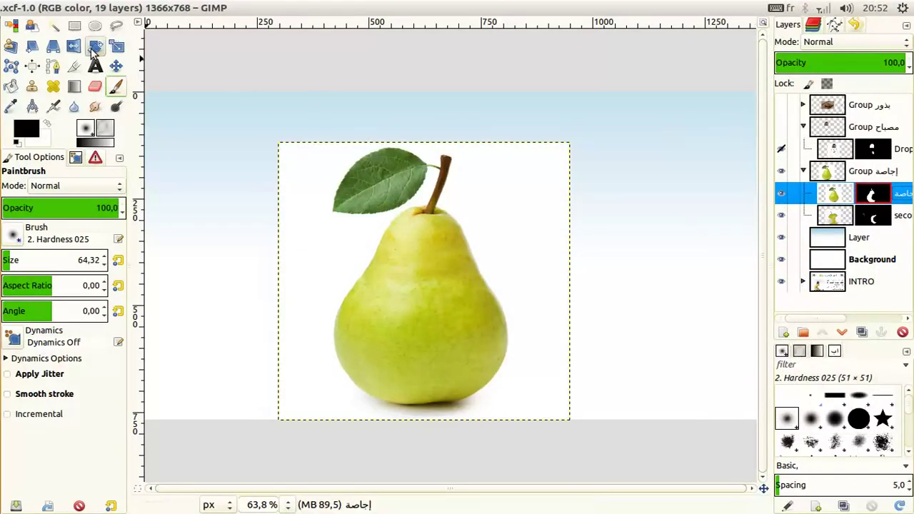
pyautogui.click(116, 26)
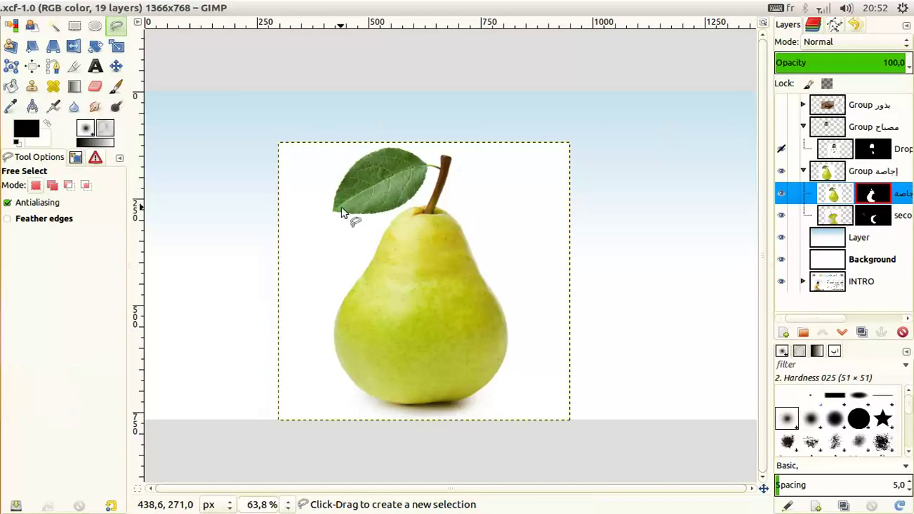
pyautogui.click(329, 140)
pyautogui.click(308, 243)
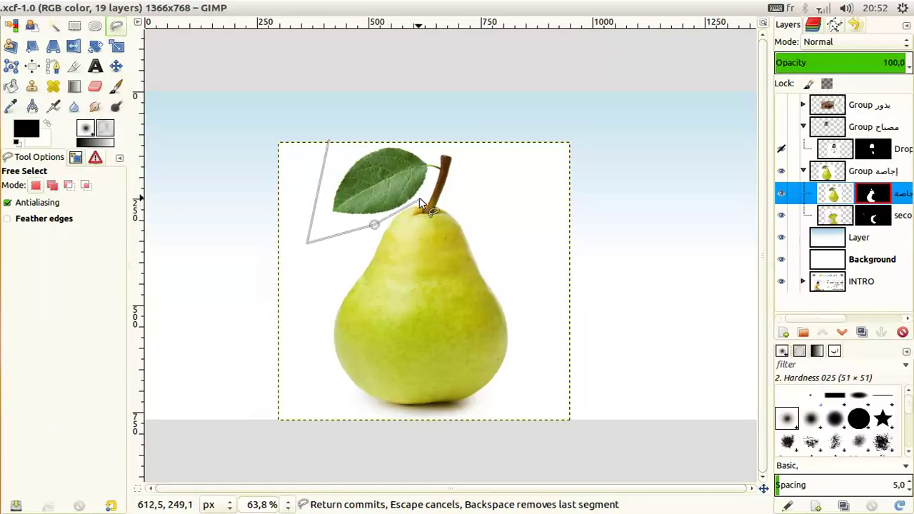
pyautogui.click(420, 198)
pyautogui.click(406, 218)
pyautogui.click(461, 215)
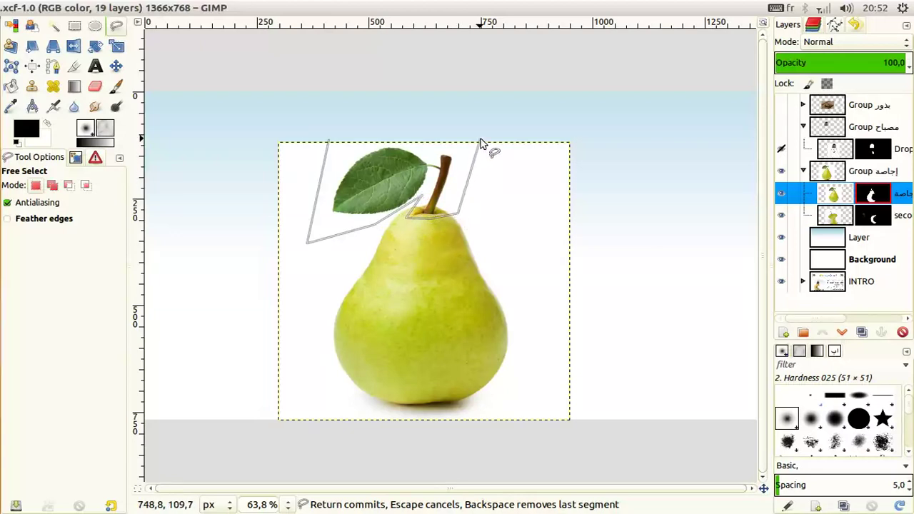
pyautogui.click(480, 140)
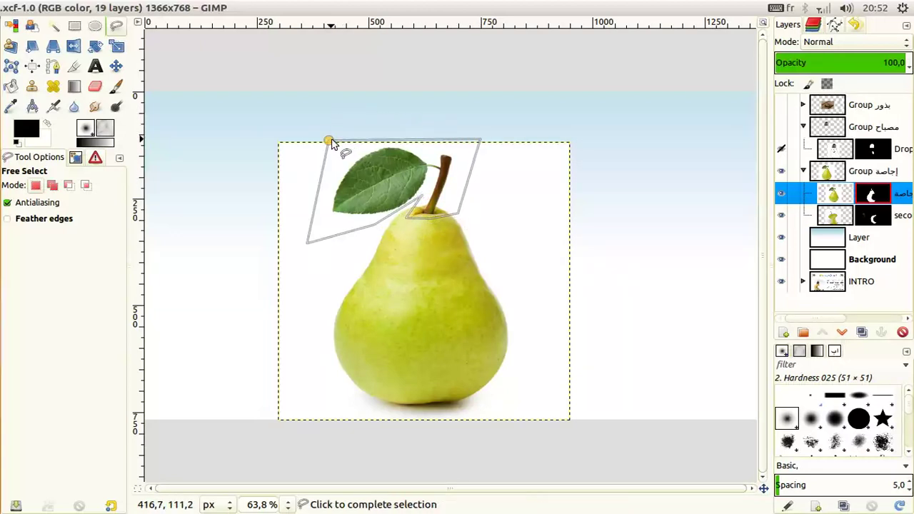
pyautogui.click(328, 140)
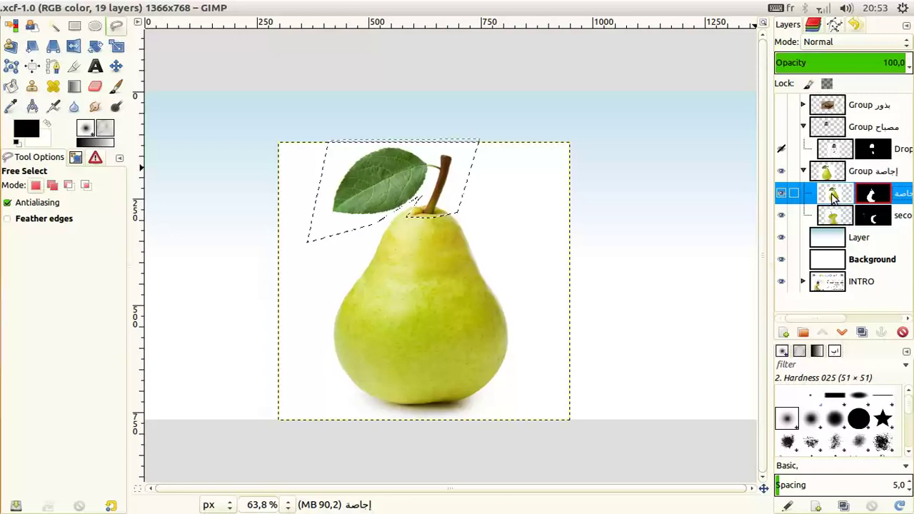
# Copy the leaf and stem and paste them as a new layer
pyautogui.hotkey('ctrl', 'c')
pyautogui.hotkey('ctrl', 'v')
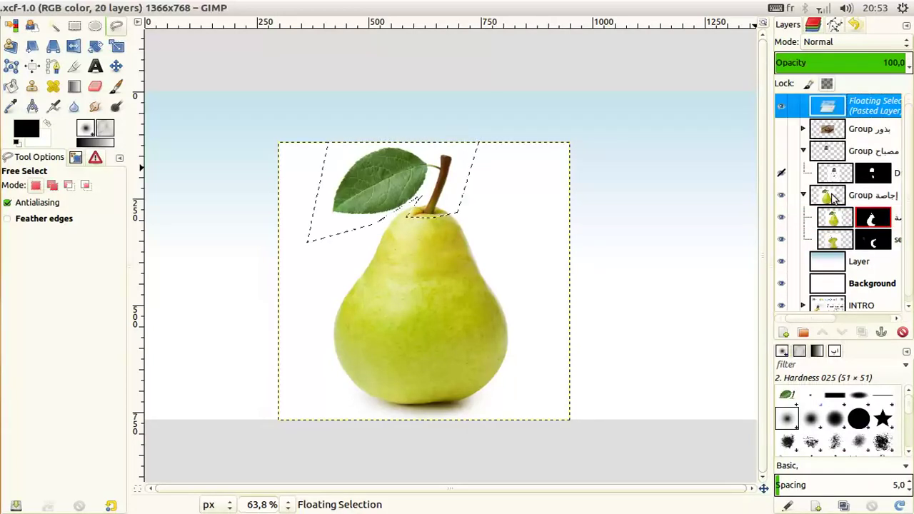
pyautogui.click(785, 333)
# Re-enable the pear's bite mask and show the bulb group again
pyautogui.rightClick(873, 223)
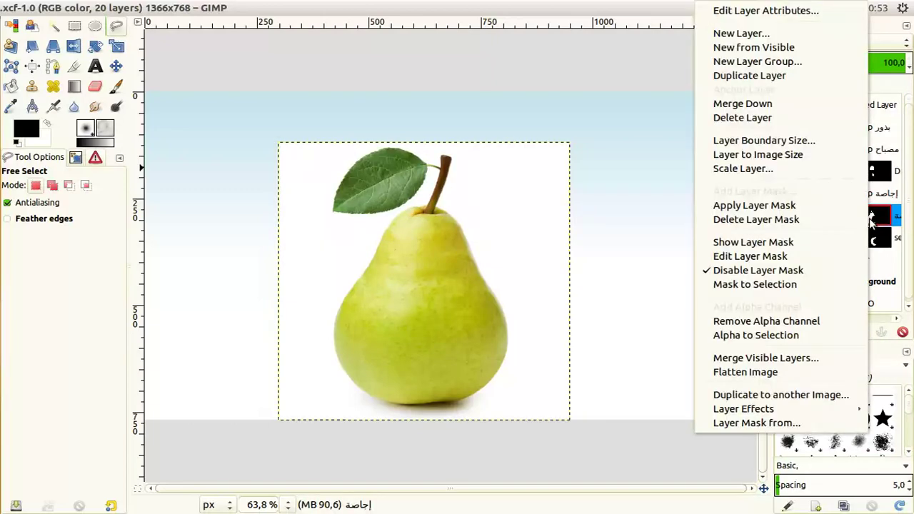
pyautogui.click(747, 270)
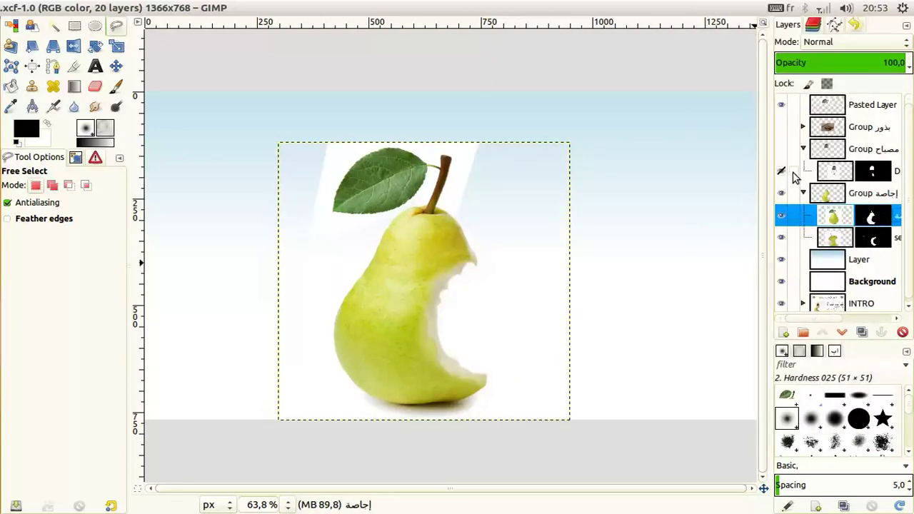
pyautogui.click(781, 150)
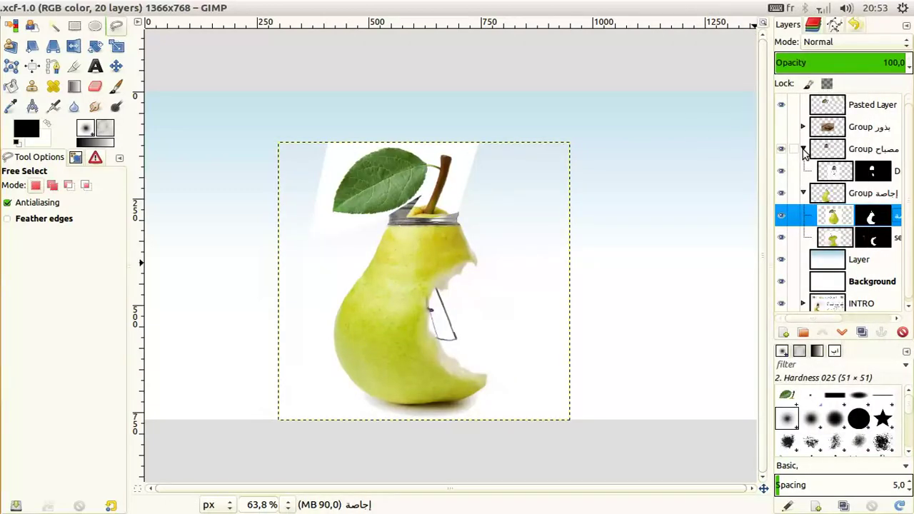
pyautogui.click(803, 150)
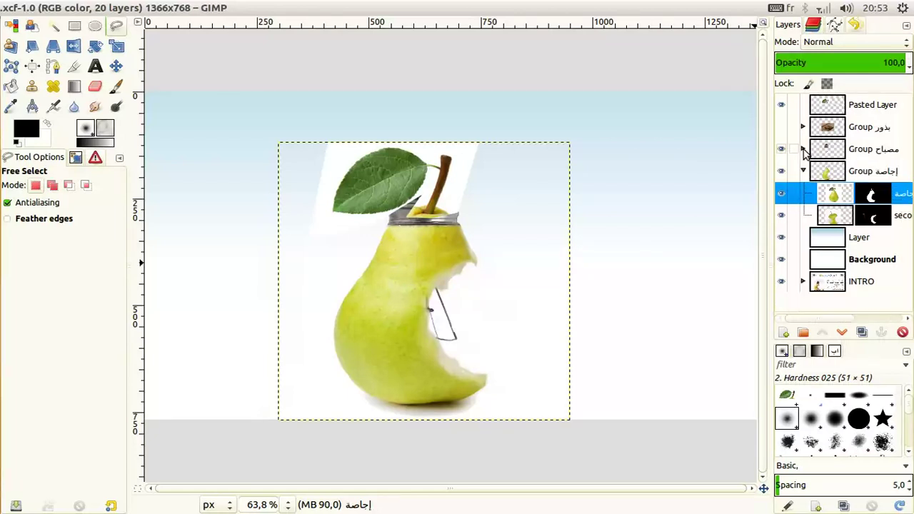
pyautogui.click(831, 106)
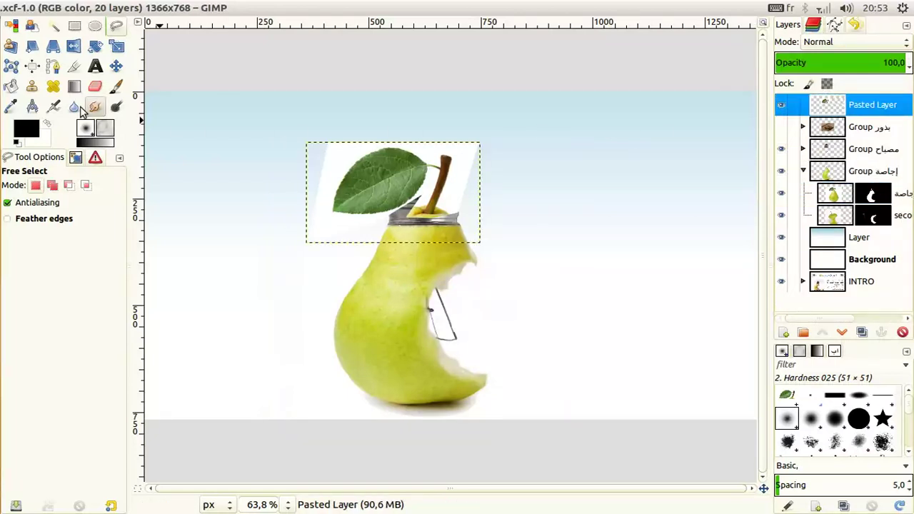
# Move the leaf-and-stem layer up above the screw base and set its opacity to 83.5
pyautogui.click(116, 65)
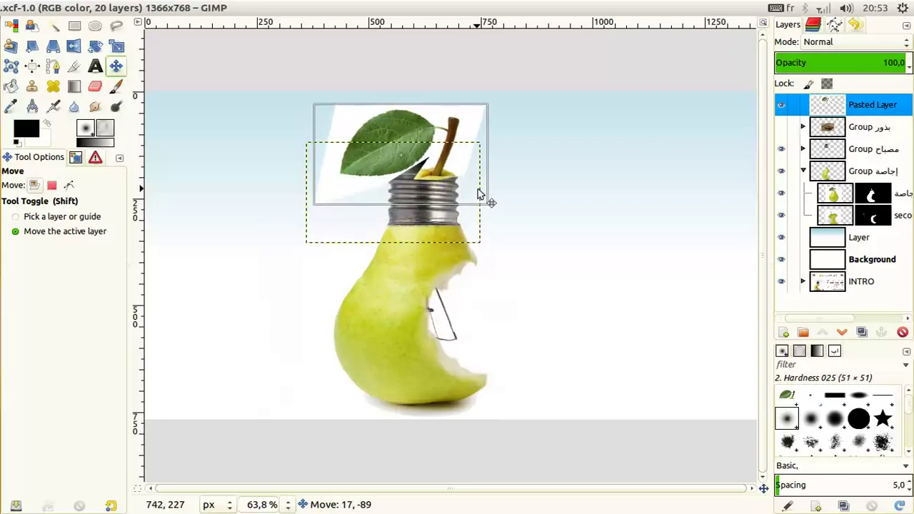
pyautogui.moveTo(470, 228)
pyautogui.mouseDown()
pyautogui.moveTo(469, 162)
pyautogui.moveTo(465, 173)
pyautogui.mouseUp()
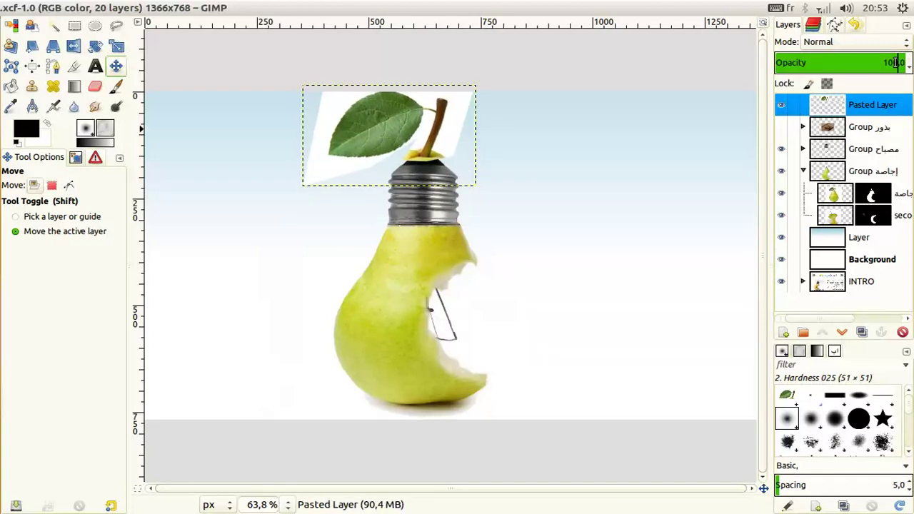
pyautogui.moveTo(895, 63); pyautogui.dragTo(889, 62)
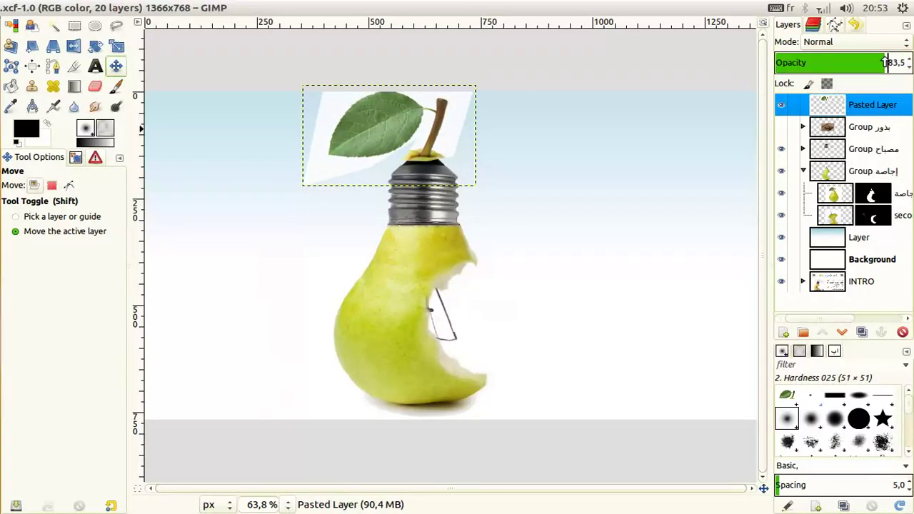
pyautogui.rightClick(869, 104)
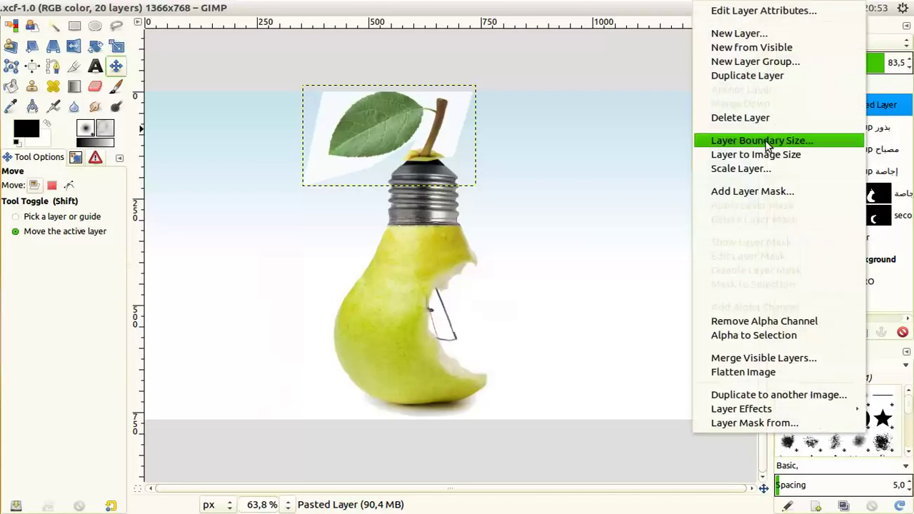
pyautogui.click(746, 189)
# Fuzzy-select the pale background and add a leaf-layer mask from the inverted selection
pyautogui.click(441, 356)
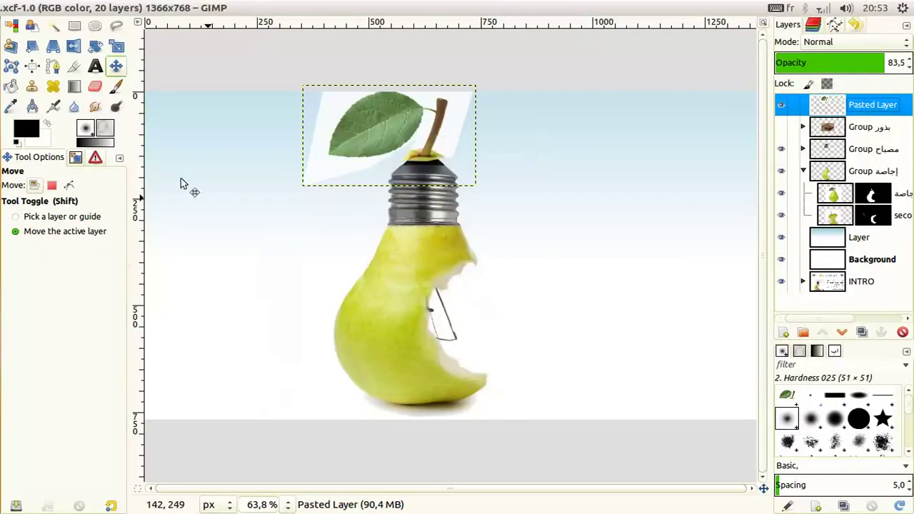
pyautogui.click(53, 25)
pyautogui.click(328, 116)
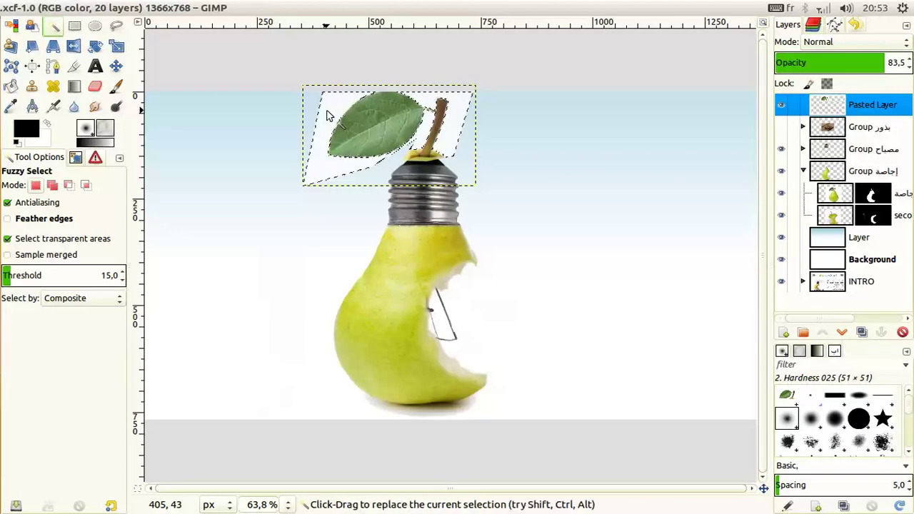
pyautogui.rightClick(829, 104)
pyautogui.click(726, 192)
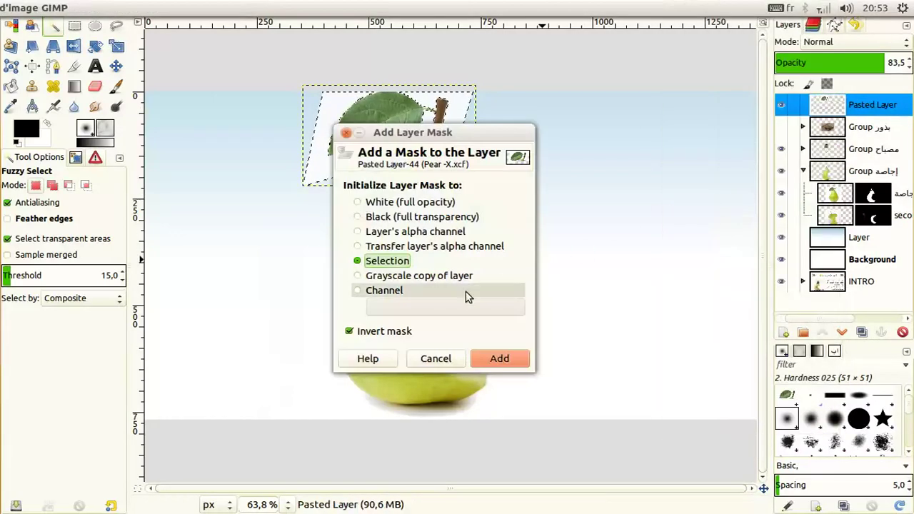
pyautogui.click(498, 359)
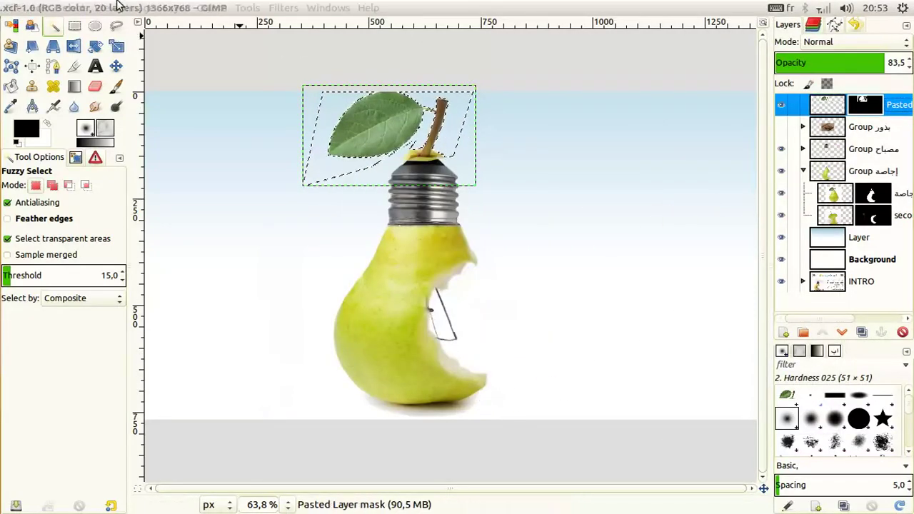
# Clear the selection and paint on the mask to hide the leaf layer over the bulb cap
pyautogui.click(67, 8)
pyautogui.click(86, 41)
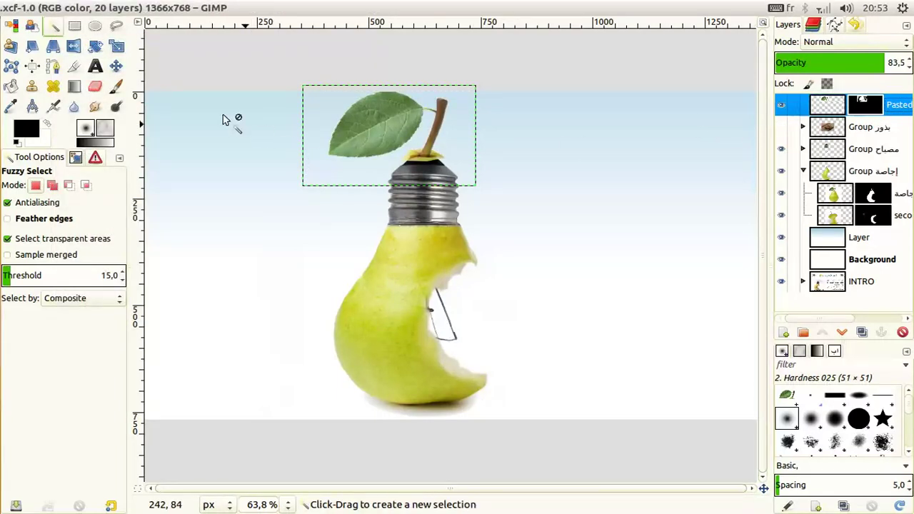
pyautogui.click(116, 86)
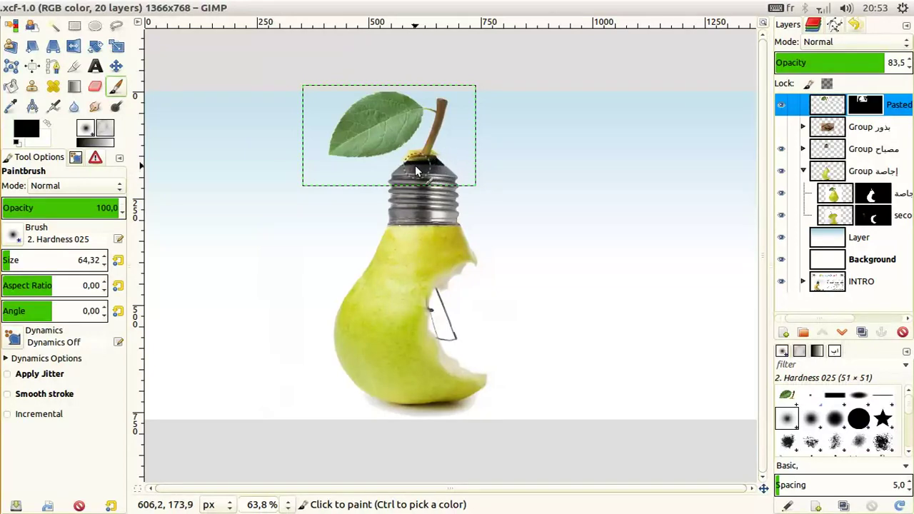
pyautogui.moveTo(419, 171)
pyautogui.mouseDown()
pyautogui.moveTo(441, 170)
pyautogui.moveTo(446, 159)
pyautogui.mouseUp()
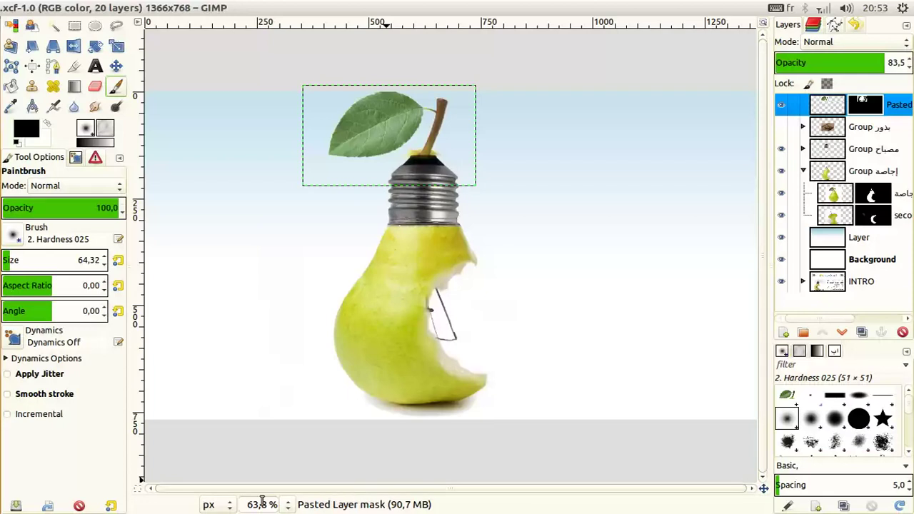
# Zoom to 100% on the bulb top and mask the stem base with a 33 px Hardness 100 brush
pyautogui.press('1')
pyautogui.scroll(2, 762, 79)
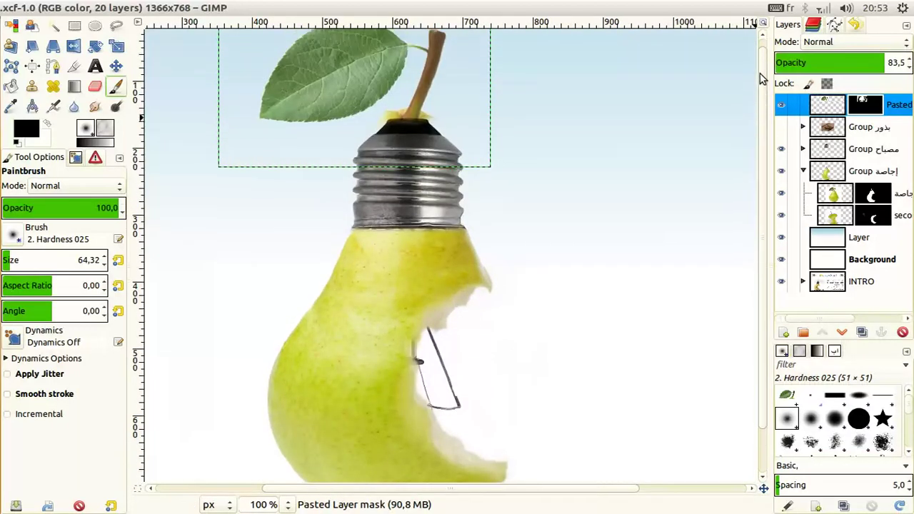
pyautogui.scroll(1, 761, 79)
pyautogui.press('[')
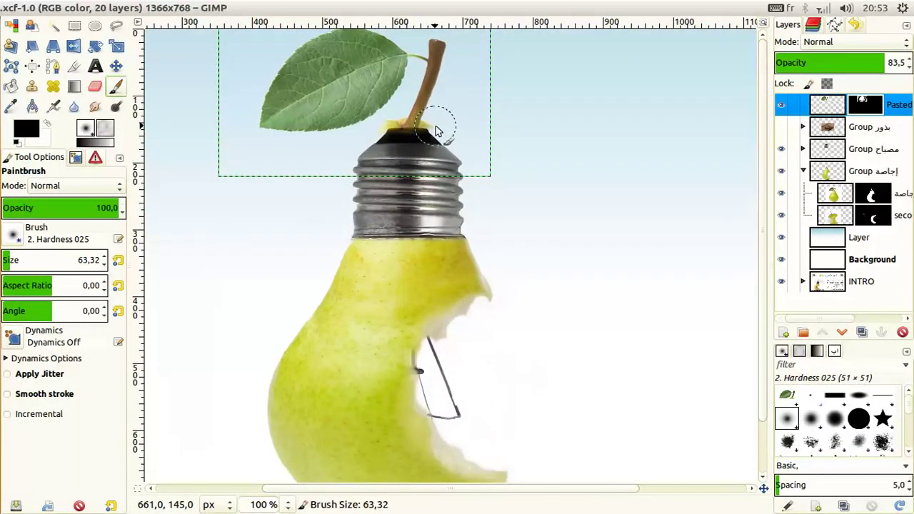
pyautogui.press('[')
pyautogui.press('[')
pyautogui.press('[')
pyautogui.press('[')
pyautogui.press('[')
pyautogui.press('[')
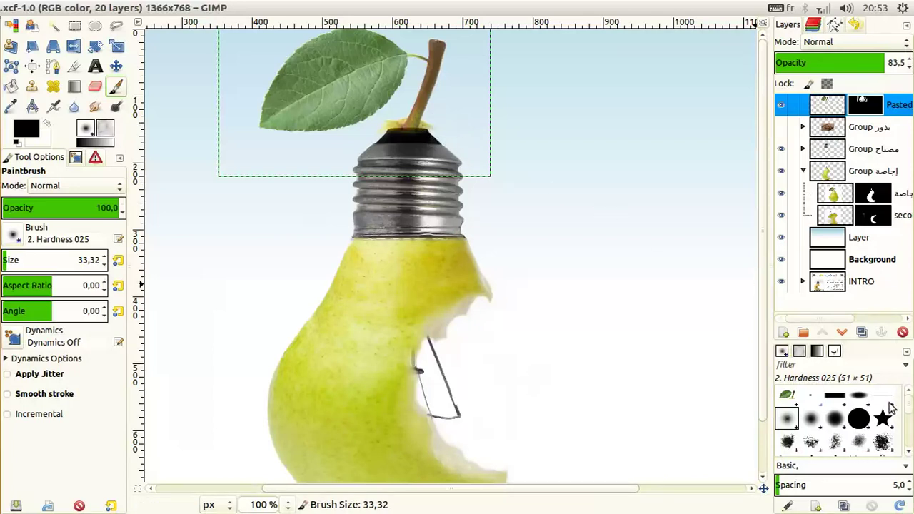
pyautogui.click(859, 420)
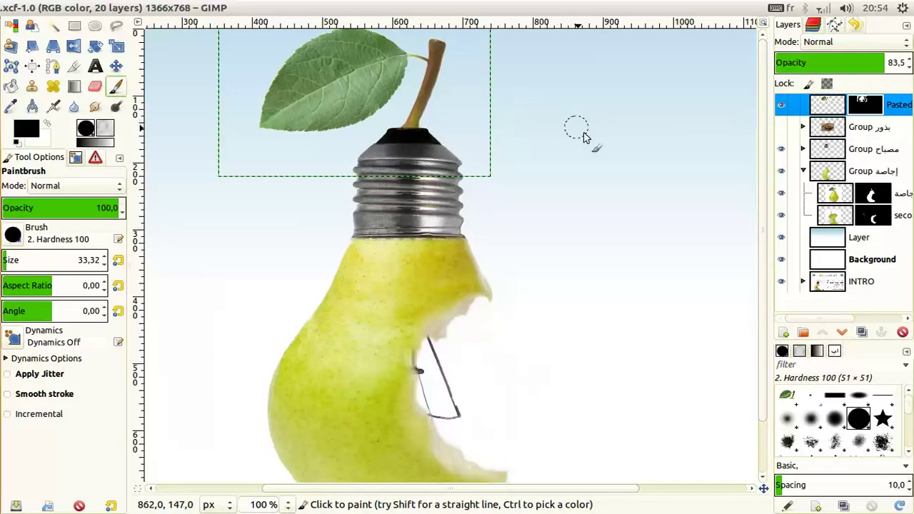
pyautogui.click(829, 109)
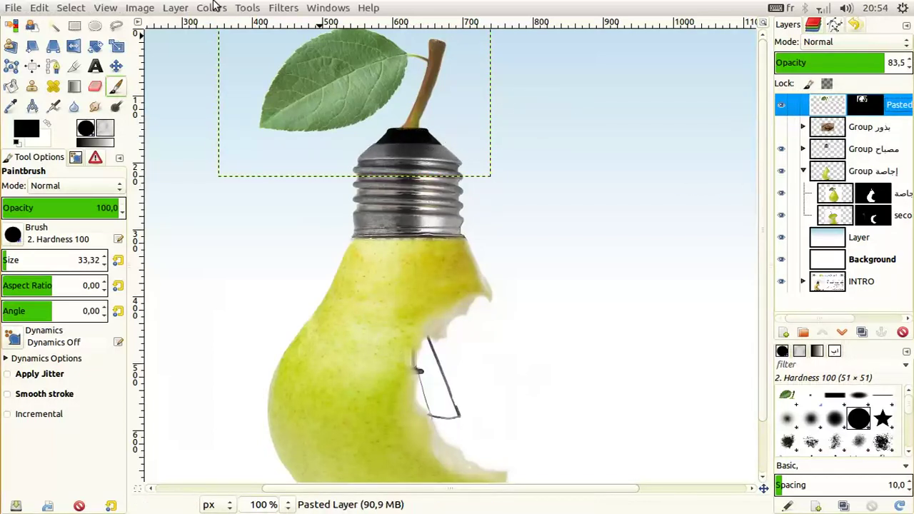
# Apply Levels with midtone gamma 0.64 to the leaf-and-stem layer
pyautogui.click(211, 7)
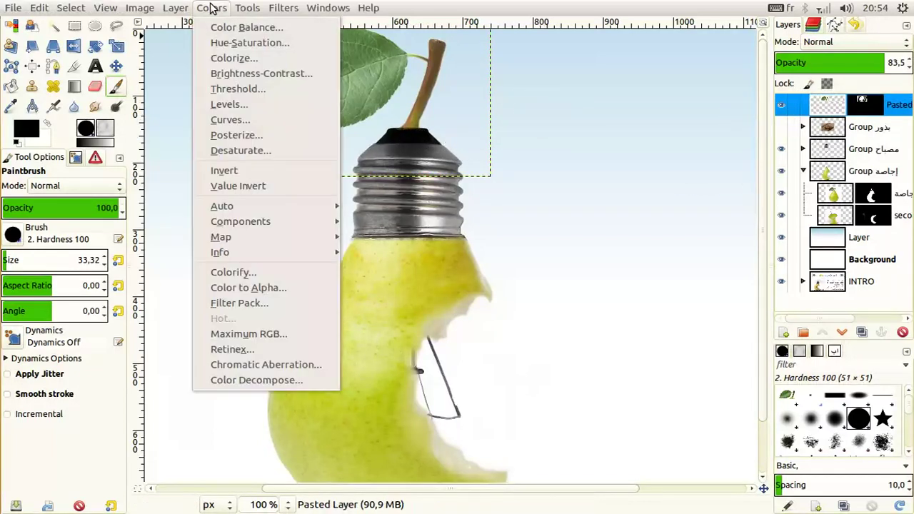
pyautogui.click(240, 104)
pyautogui.moveTo(361, 46)
pyautogui.mouseDown()
pyautogui.moveTo(516, 93)
pyautogui.moveTo(633, 83)
pyautogui.mouseUp()
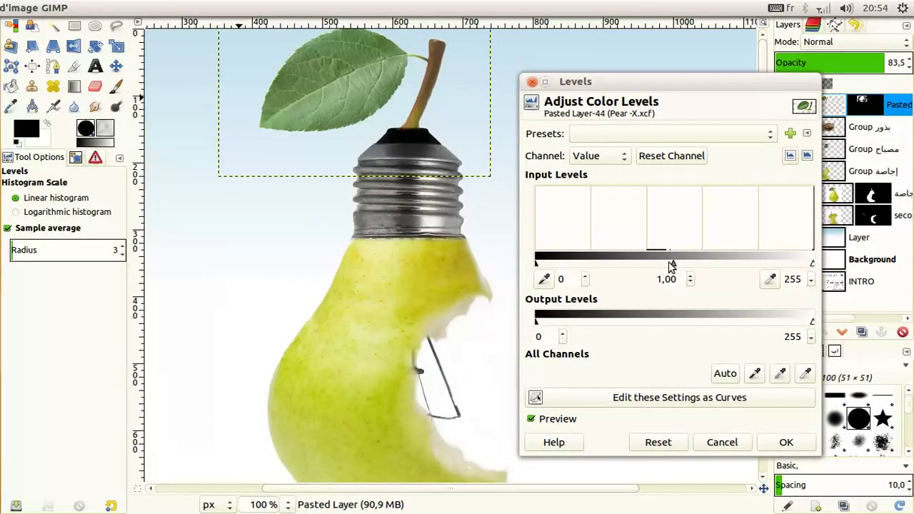
pyautogui.moveTo(670, 262)
pyautogui.mouseDown()
pyautogui.moveTo(637, 264)
pyautogui.moveTo(708, 267)
pyautogui.mouseUp()
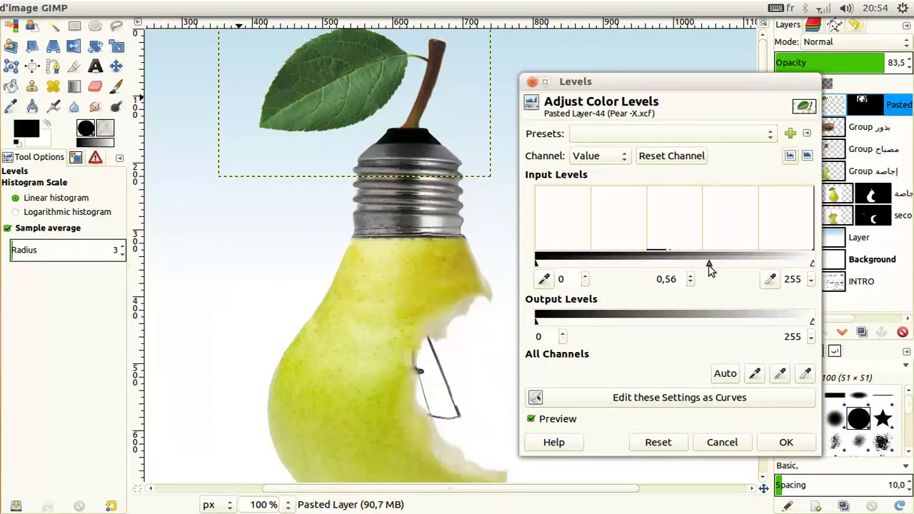
pyautogui.moveTo(710, 269)
pyautogui.mouseDown()
pyautogui.moveTo(735, 270)
pyautogui.moveTo(689, 267)
pyautogui.moveTo(703, 269)
pyautogui.mouseUp()
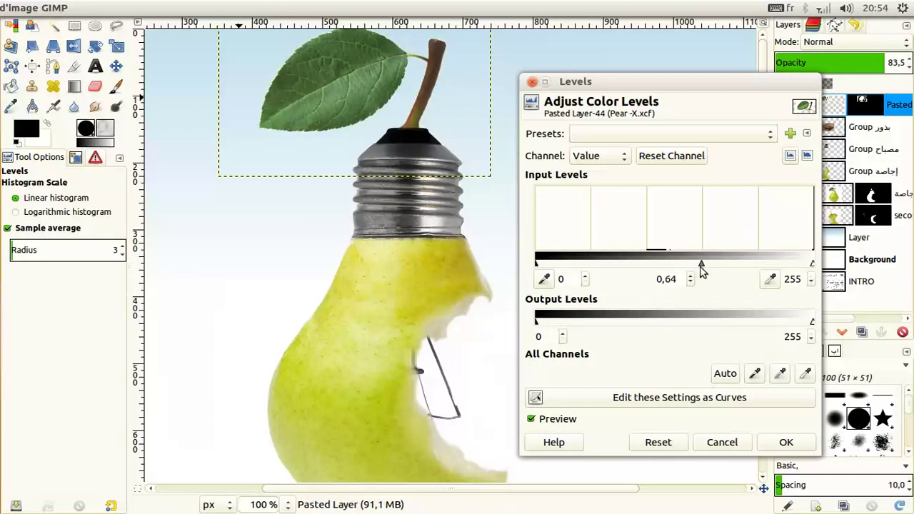
pyautogui.click(783, 442)
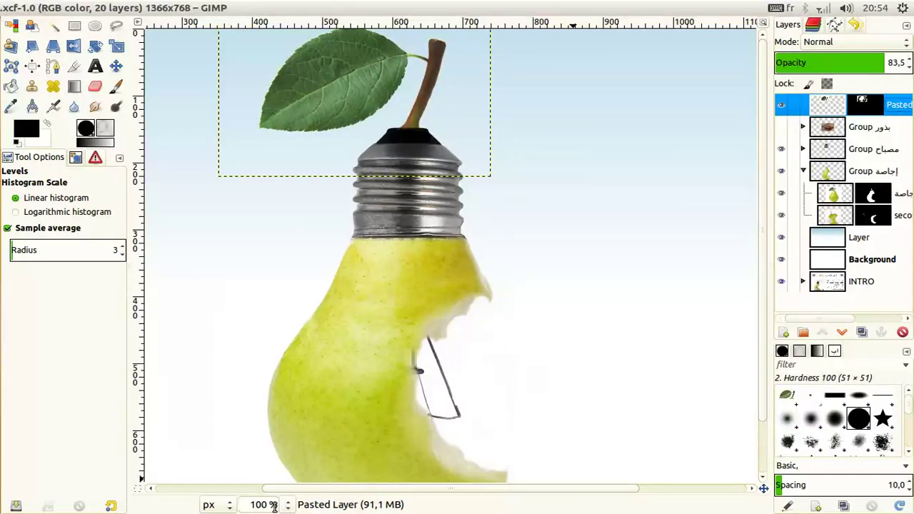
# Expand the seeds group and drag the Pasted leaf-and-stem layer into Group إجاصة
pyautogui.scroll(-1, 274, 506)
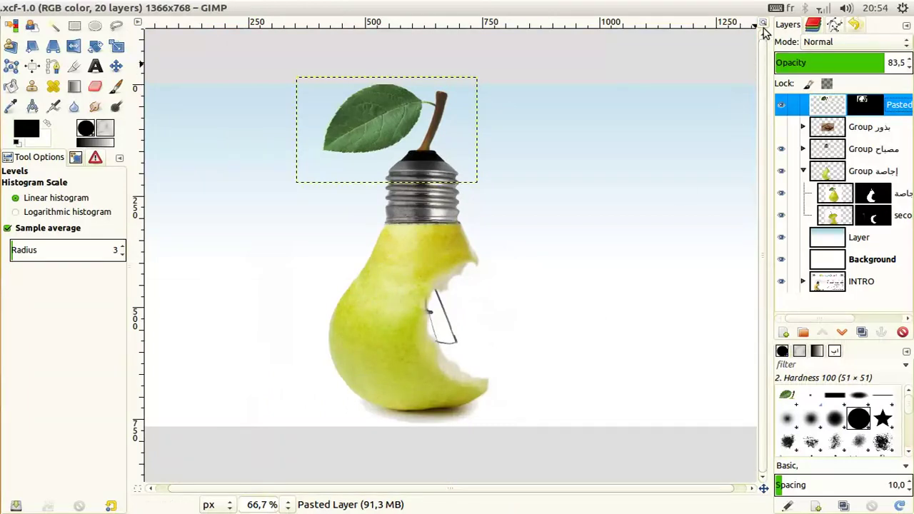
pyautogui.click(801, 126)
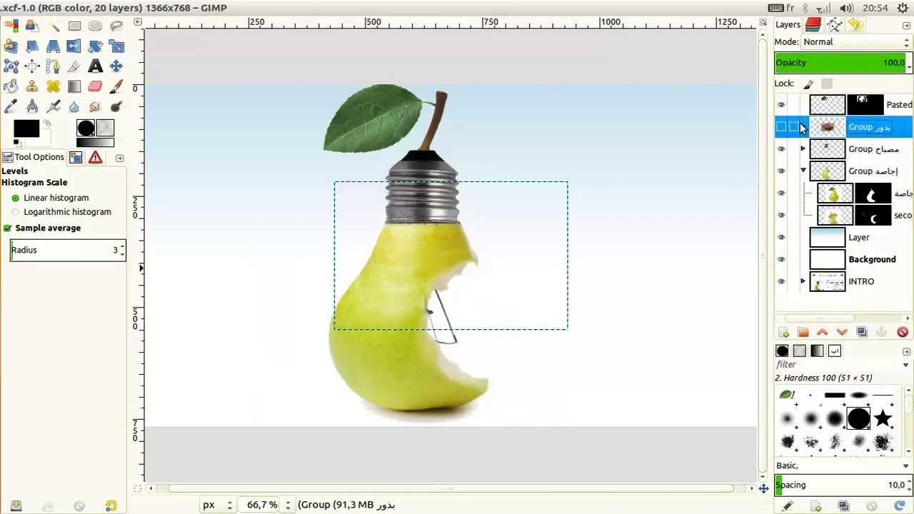
pyautogui.click(804, 127)
pyautogui.click(782, 126)
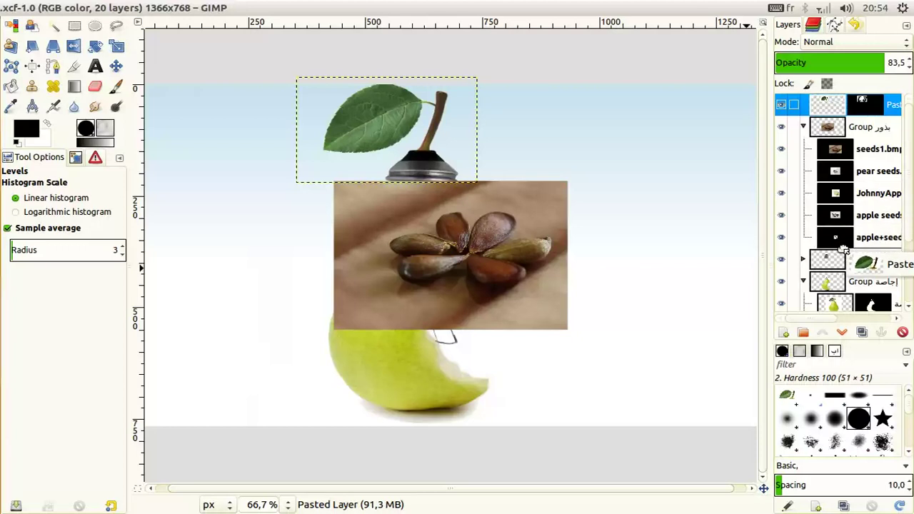
pyautogui.moveTo(821, 111); pyautogui.dragTo(850, 275)
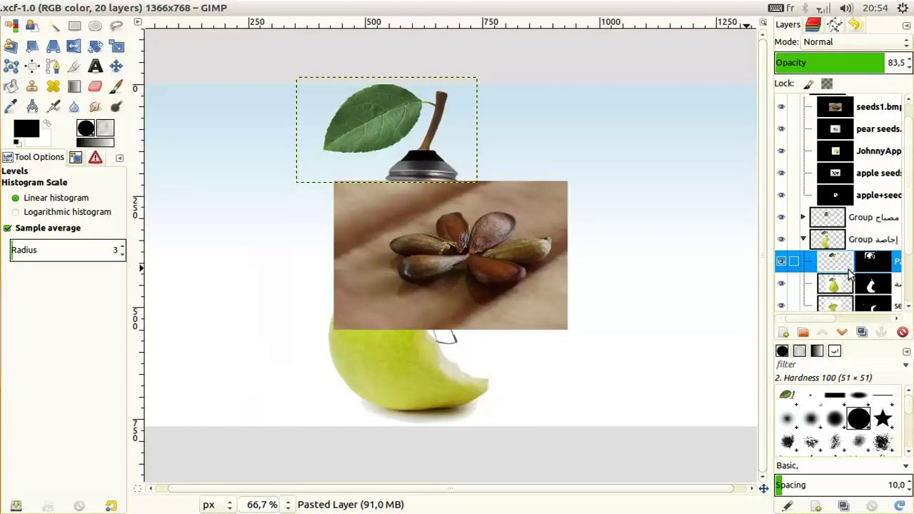
# Collapse the pear group and turn off the seeds group's visibility
pyautogui.click(804, 240)
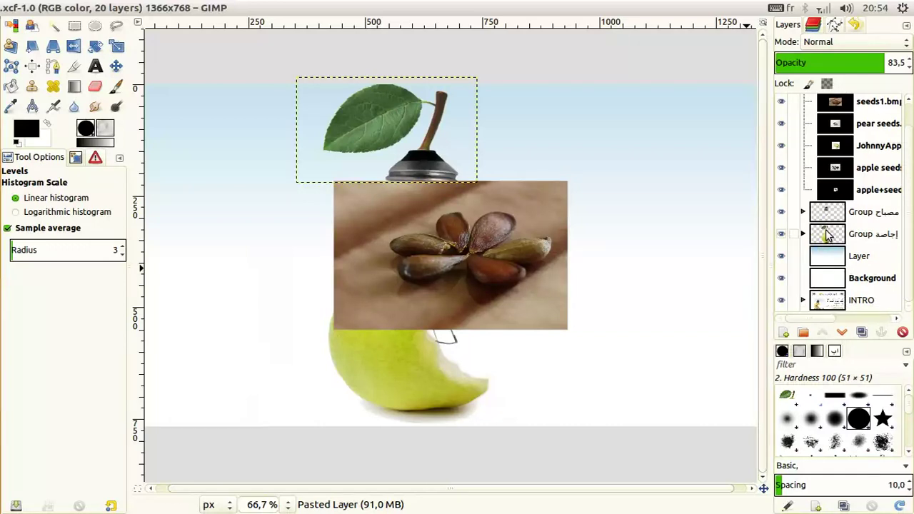
pyautogui.scroll(1, 827, 235)
pyautogui.click(837, 106)
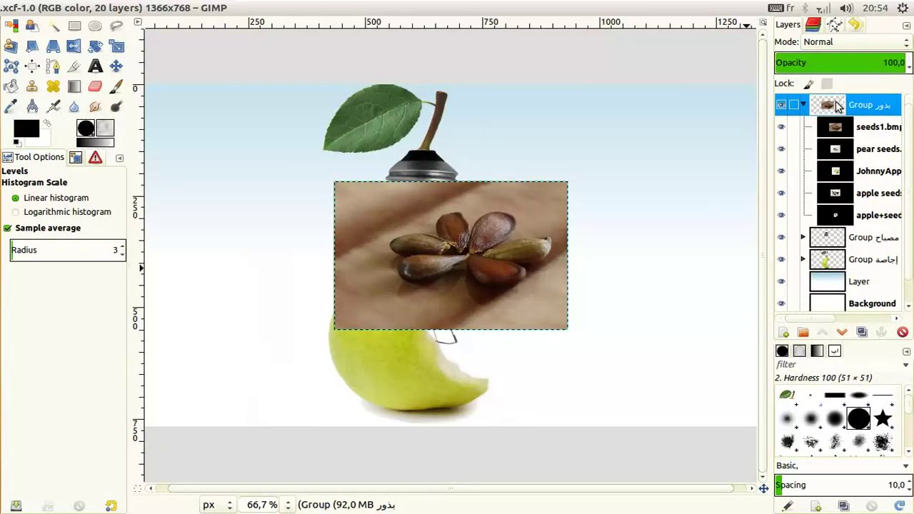
pyautogui.click(781, 106)
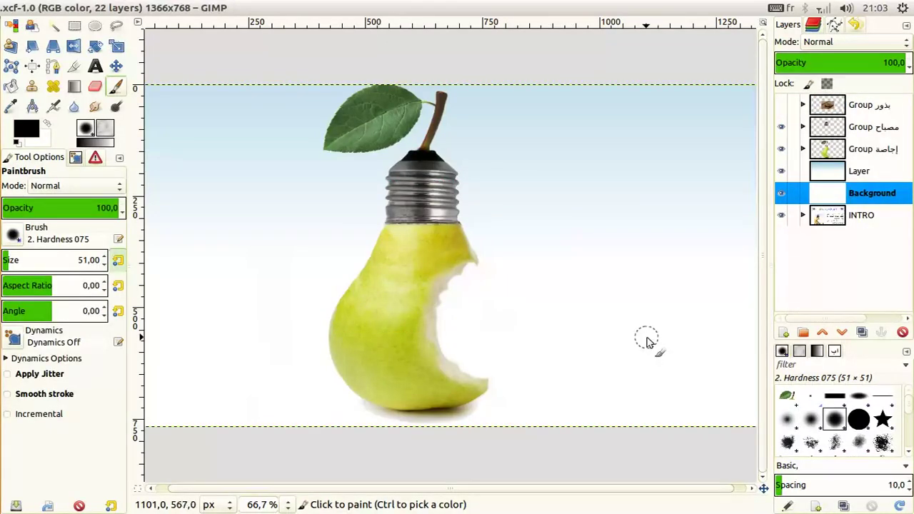
# On the Drop layer in Group مصباح, lasso a freehand selection around the pear's bite
pyautogui.click(803, 127)
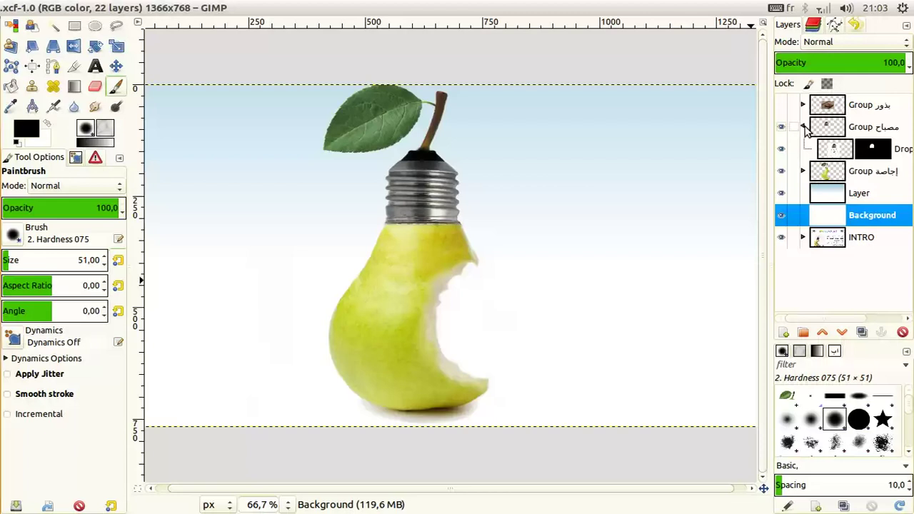
pyautogui.click(830, 153)
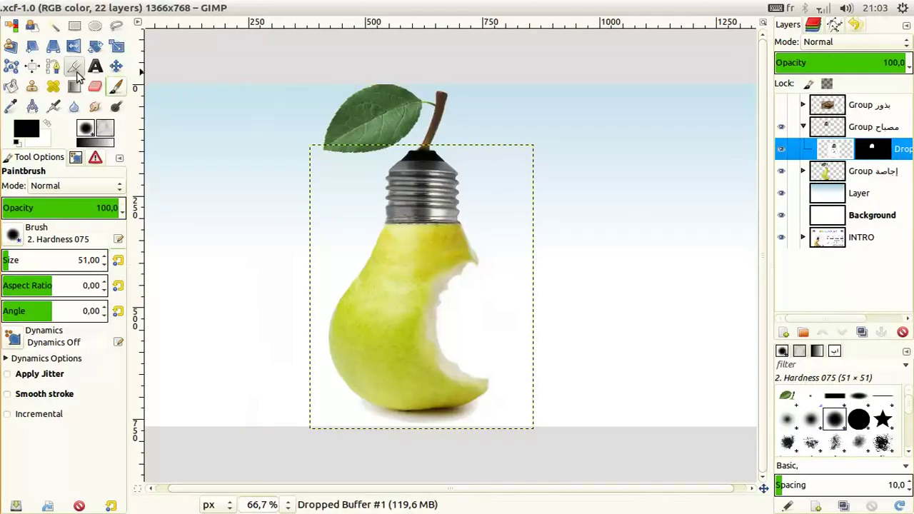
pyautogui.click(116, 26)
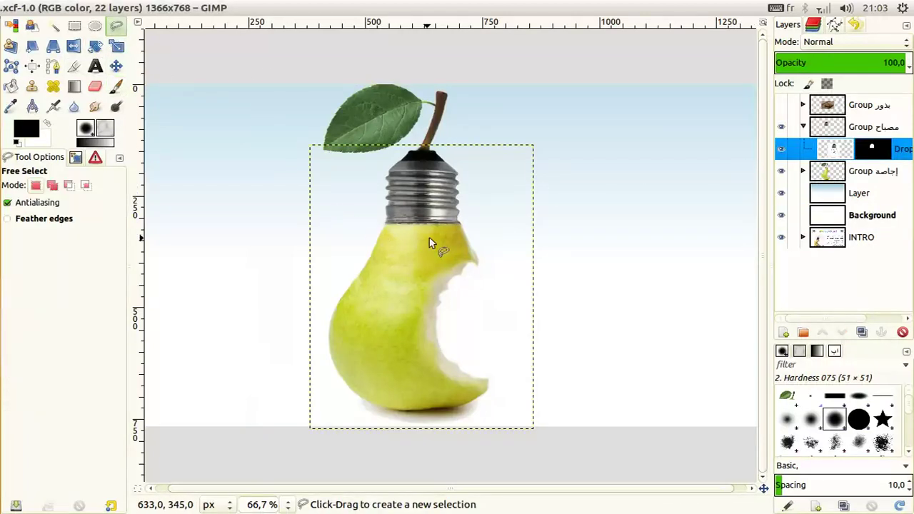
pyautogui.click(393, 247)
pyautogui.moveTo(471, 244); pyautogui.dragTo(457, 368)
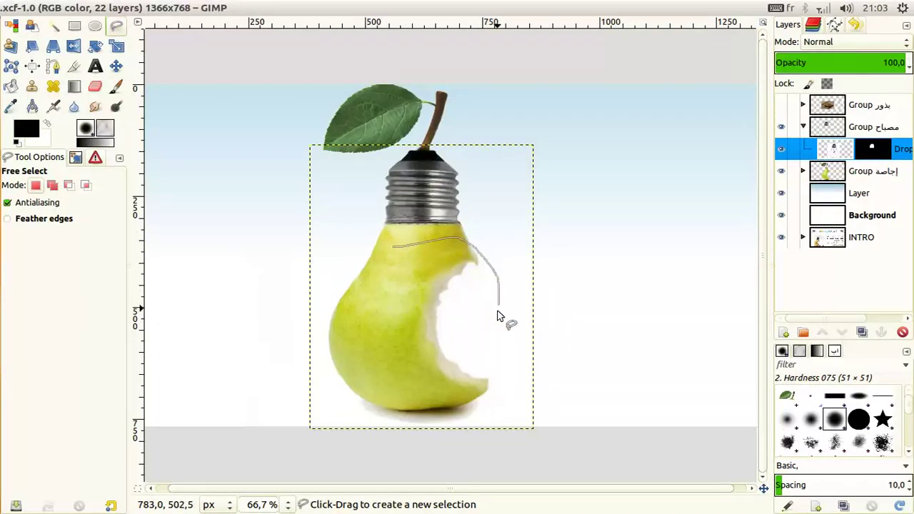
pyautogui.moveTo(409, 386)
pyautogui.mouseDown()
pyautogui.moveTo(354, 325)
pyautogui.moveTo(385, 255)
pyautogui.mouseUp()
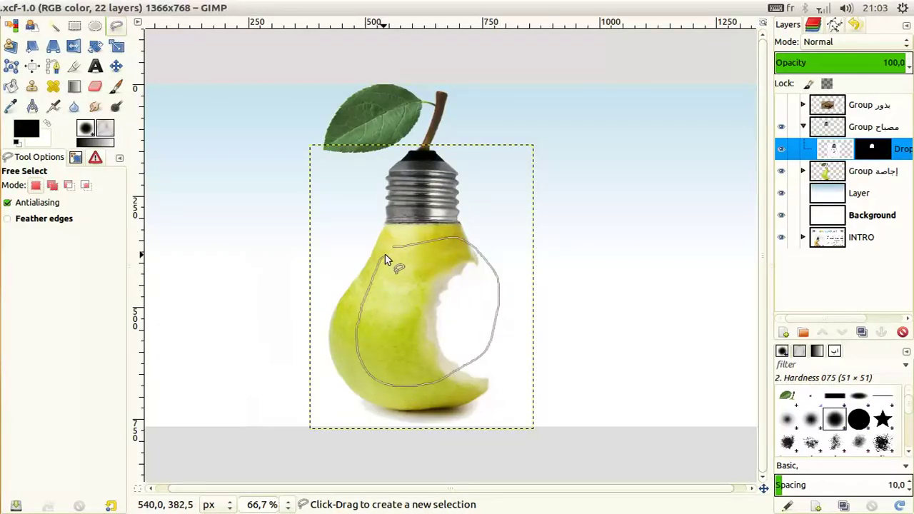
pyautogui.click(394, 247)
# Copy the selected bulb area and paste it as a new layer inside Group مصباح
pyautogui.press('ctrl')
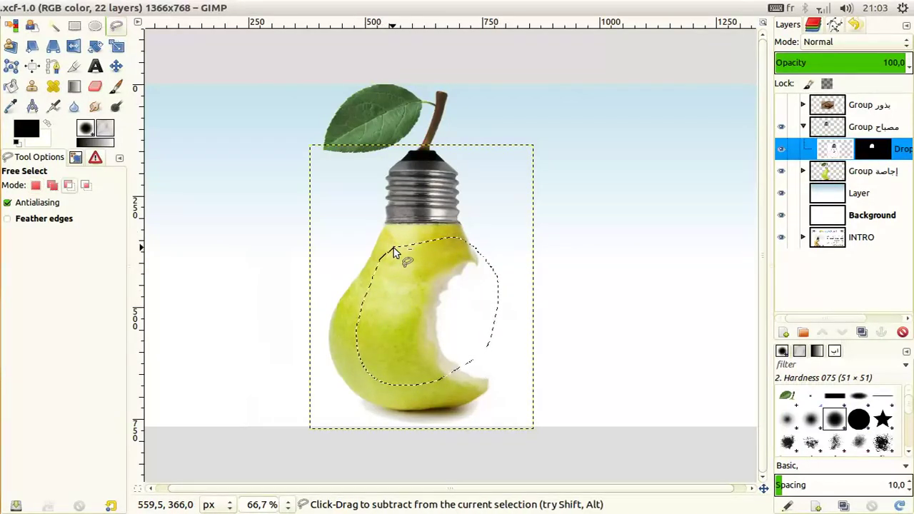
pyautogui.click(818, 175)
pyautogui.click(843, 146)
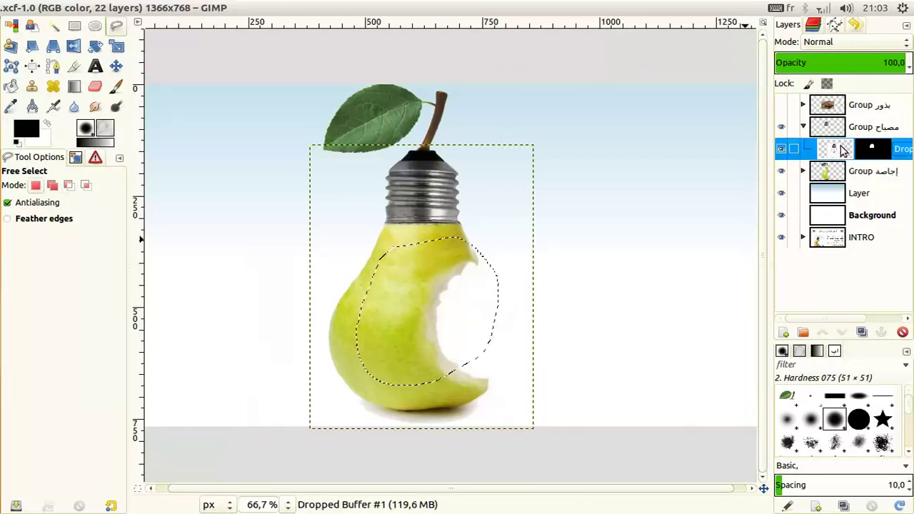
pyautogui.hotkey('ctrl', 'c')
pyautogui.hotkey('ctrl', 'v')
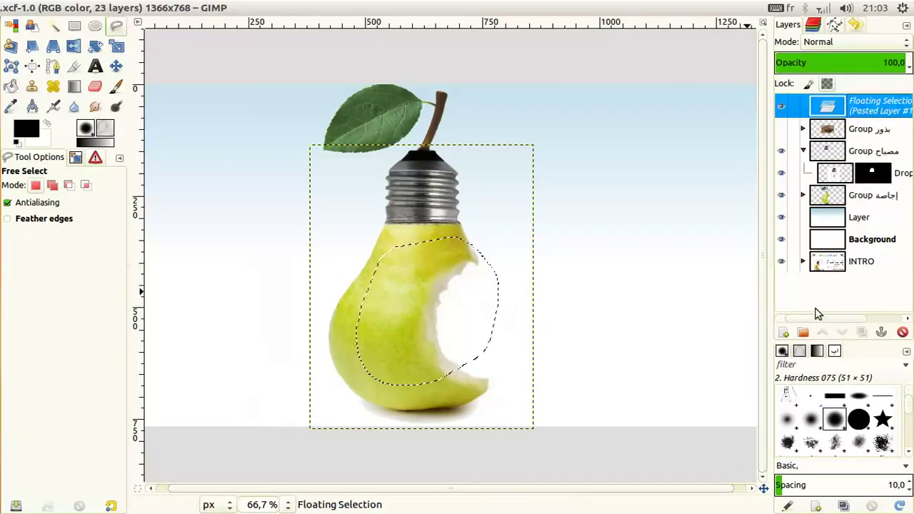
pyautogui.click(783, 335)
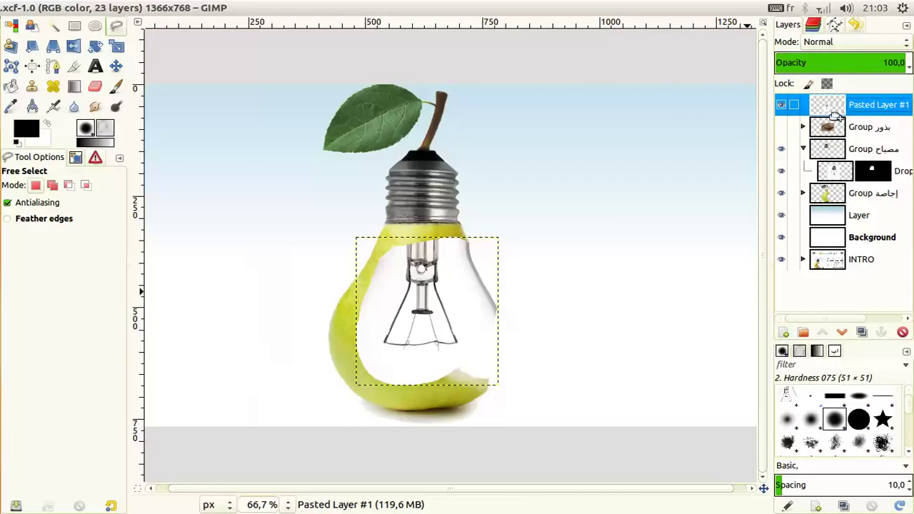
pyautogui.moveTo(828, 107); pyautogui.dragTo(846, 165)
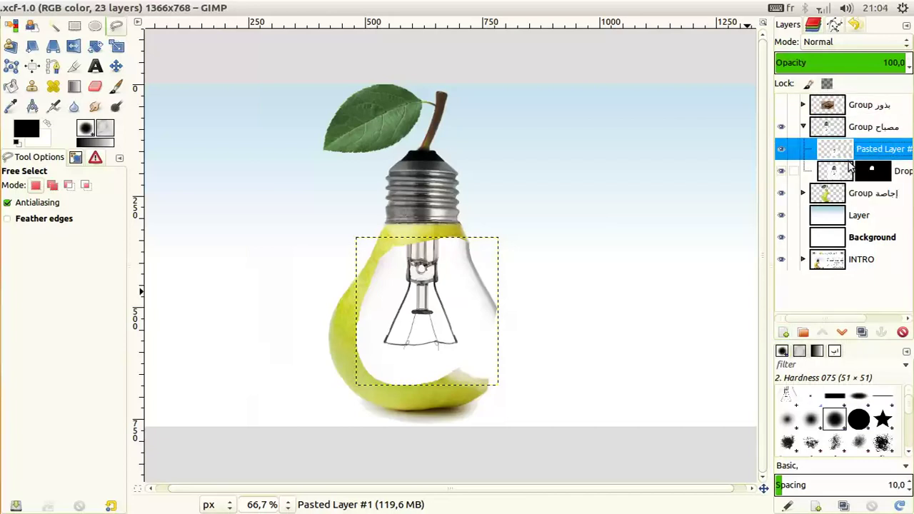
# Set the bulb copy to about 43 opacity and nudge it slightly right
pyautogui.moveTo(845, 63); pyautogui.dragTo(834, 65)
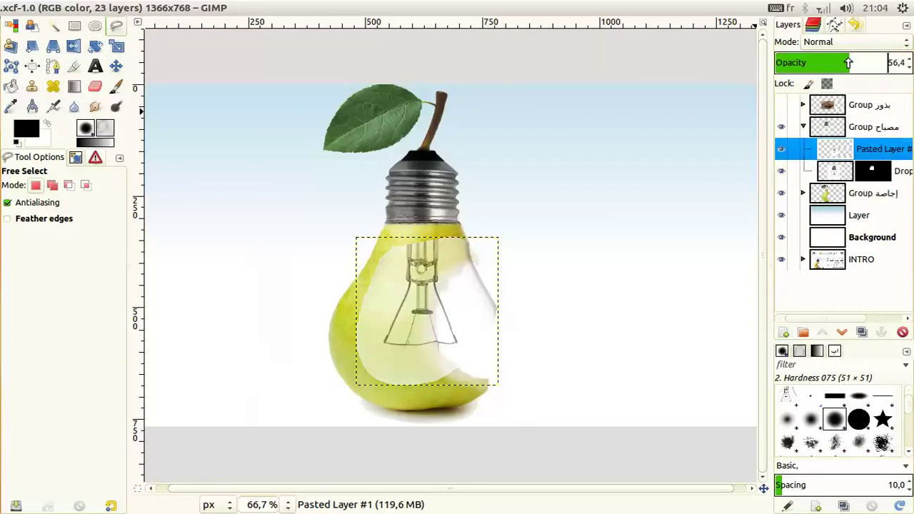
pyautogui.press('m')
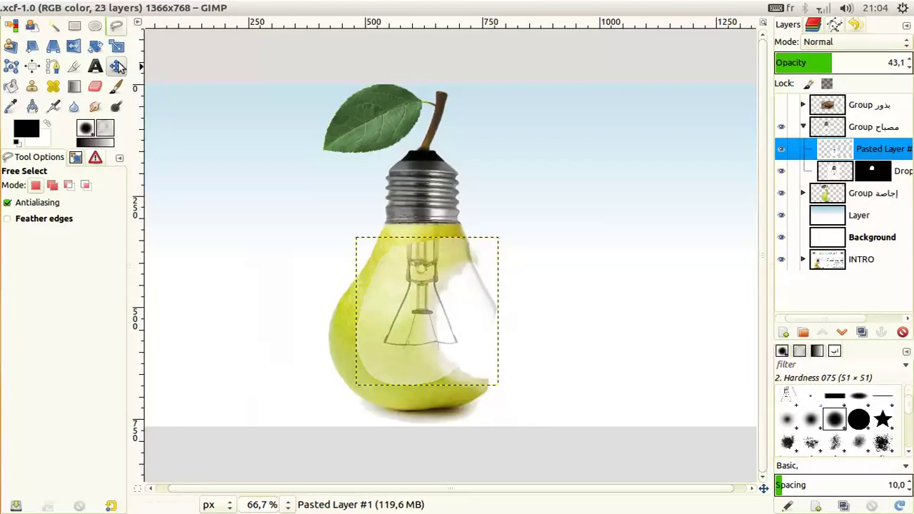
pyautogui.moveTo(383, 312)
pyautogui.mouseDown()
pyautogui.moveTo(397, 314)
pyautogui.moveTo(400, 325)
pyautogui.moveTo(395, 307)
pyautogui.mouseUp()
# Add a white layer mask to the bulb copy and load the pear group's outline as a selection
pyautogui.rightClick(864, 149)
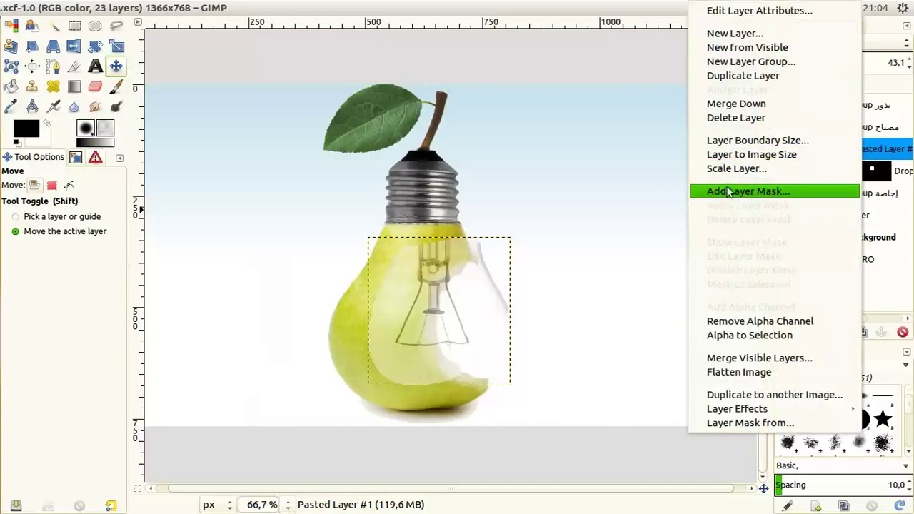
pyautogui.click(729, 192)
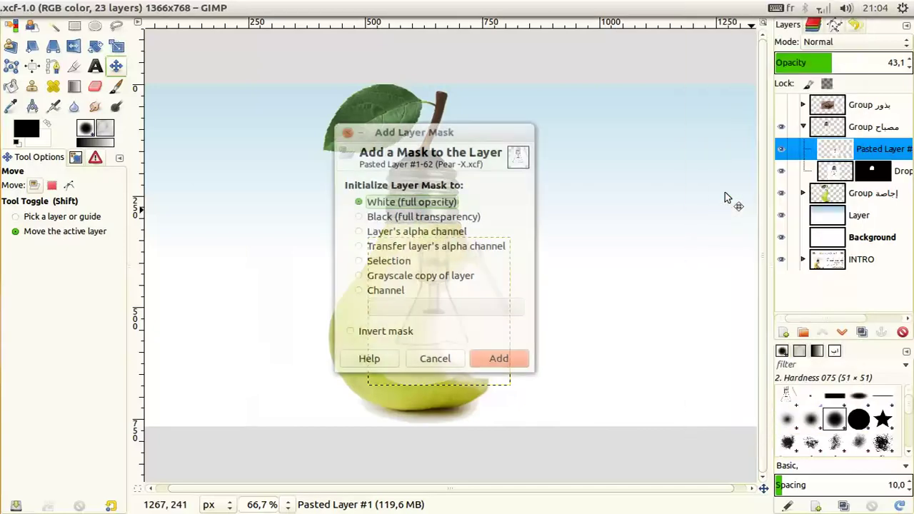
pyautogui.click(498, 359)
pyautogui.click(848, 199)
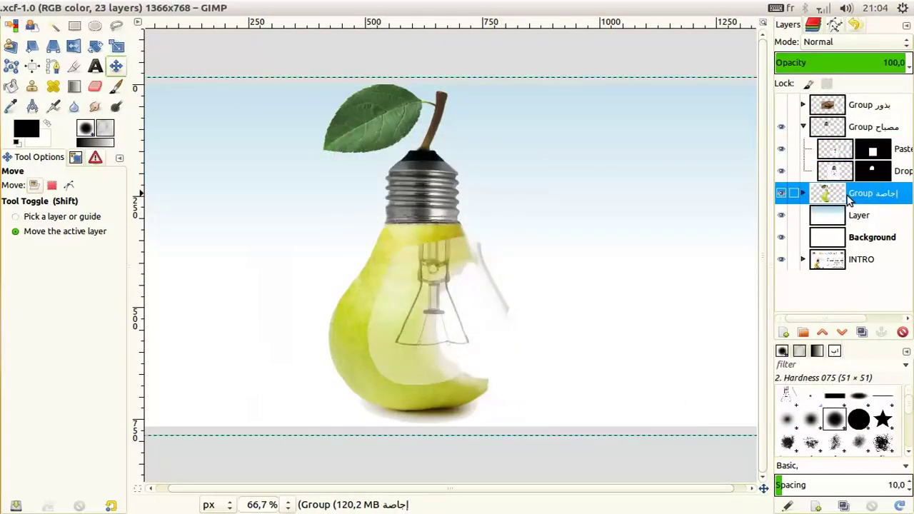
pyautogui.rightClick(849, 198)
pyautogui.click(723, 351)
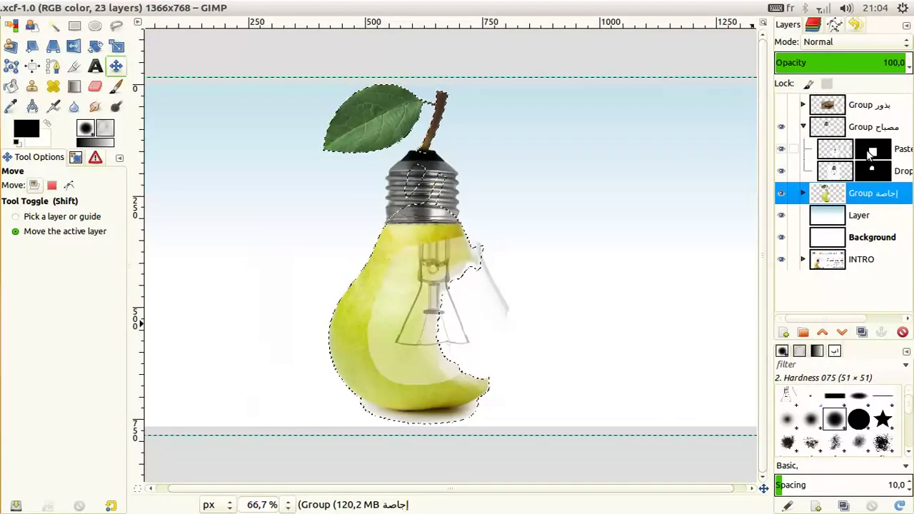
# Undo the earlier fill and inversion, then fill the bulb copy's mask black outside the bite
pyautogui.click(872, 152)
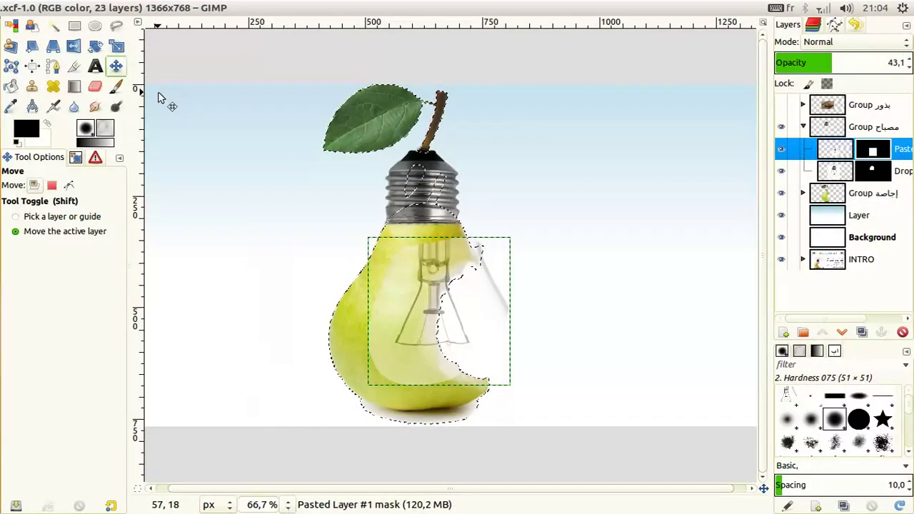
pyautogui.click(72, 7)
pyautogui.click(98, 59)
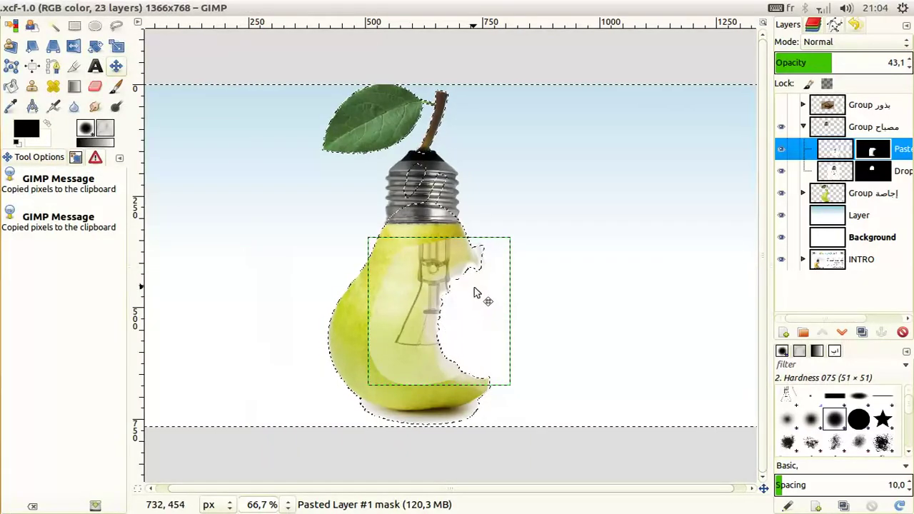
pyautogui.click(37, 7)
pyautogui.click(52, 28)
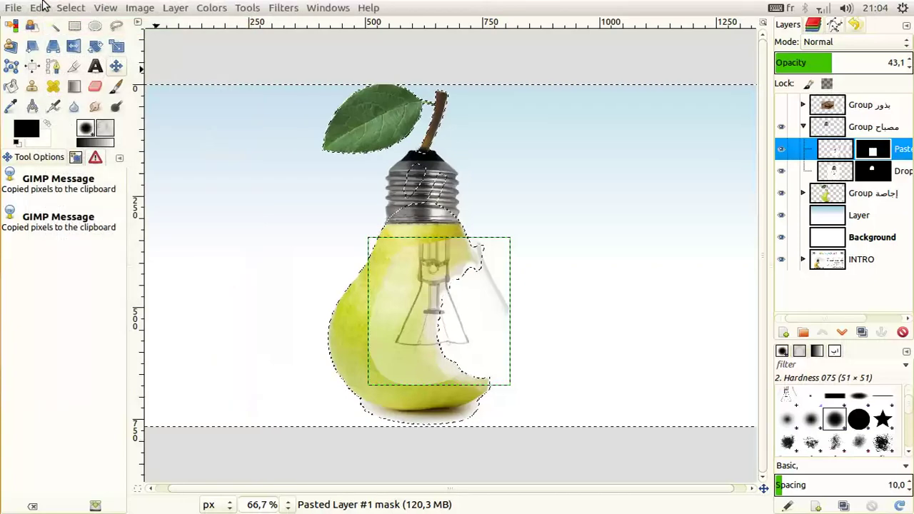
pyautogui.click(38, 7)
pyautogui.click(44, 25)
pyautogui.moveTo(27, 128); pyautogui.dragTo(379, 275)
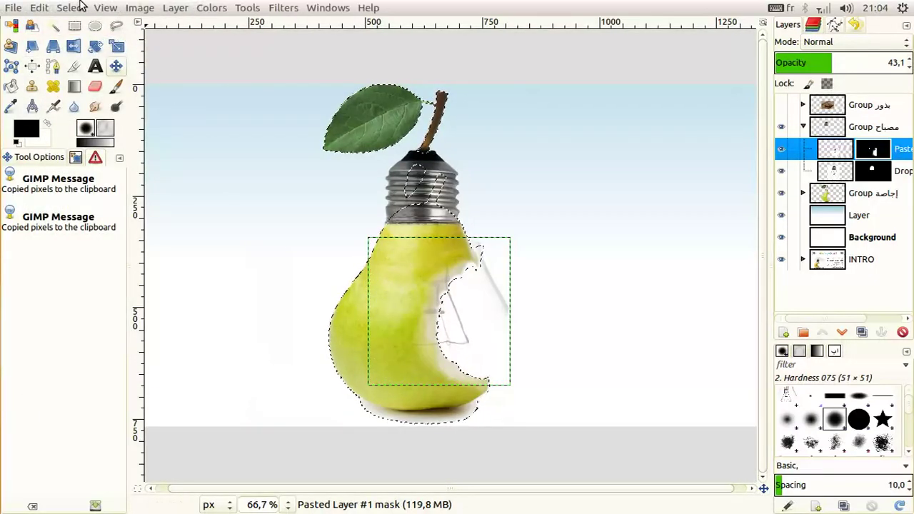
# Clear the selection, set the bulb copy layer to 100 opacity, and reselect its mask
pyautogui.click(72, 7)
pyautogui.click(87, 43)
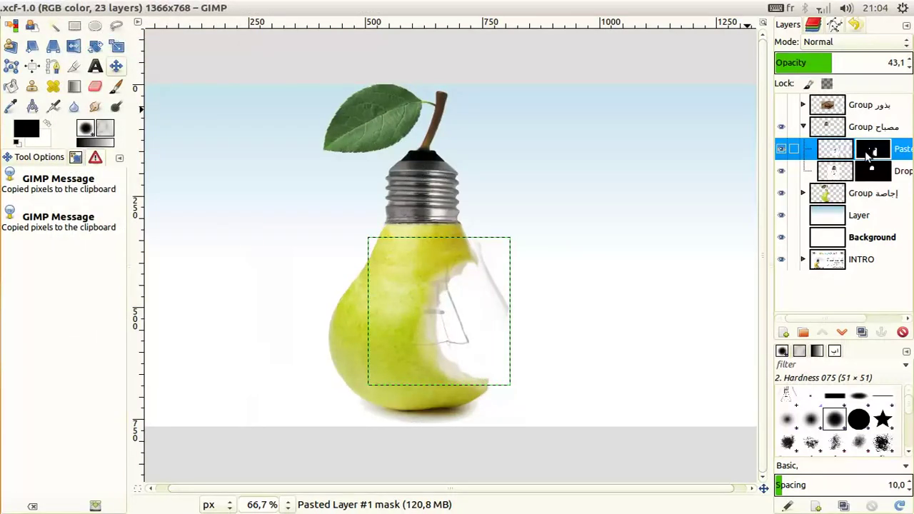
pyautogui.click(838, 154)
pyautogui.moveTo(833, 62); pyautogui.dragTo(910, 63)
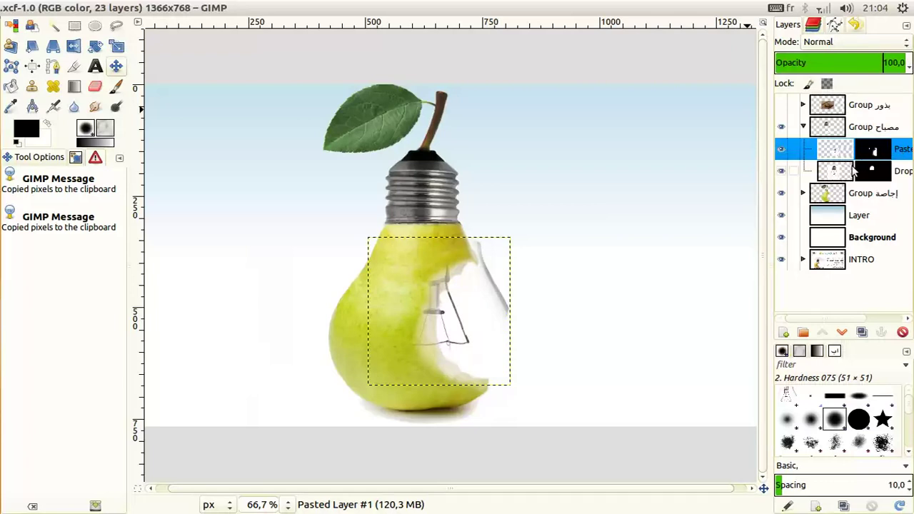
pyautogui.click(853, 167)
pyautogui.click(874, 149)
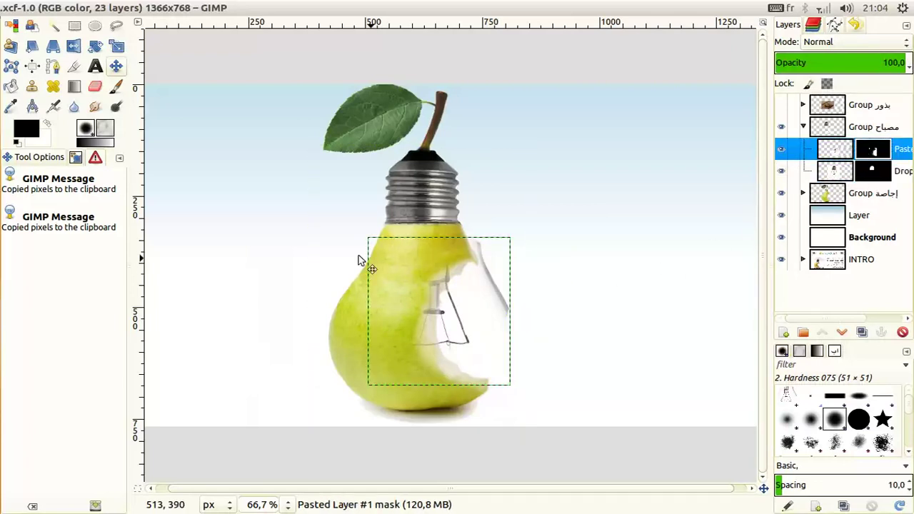
pyautogui.click(115, 86)
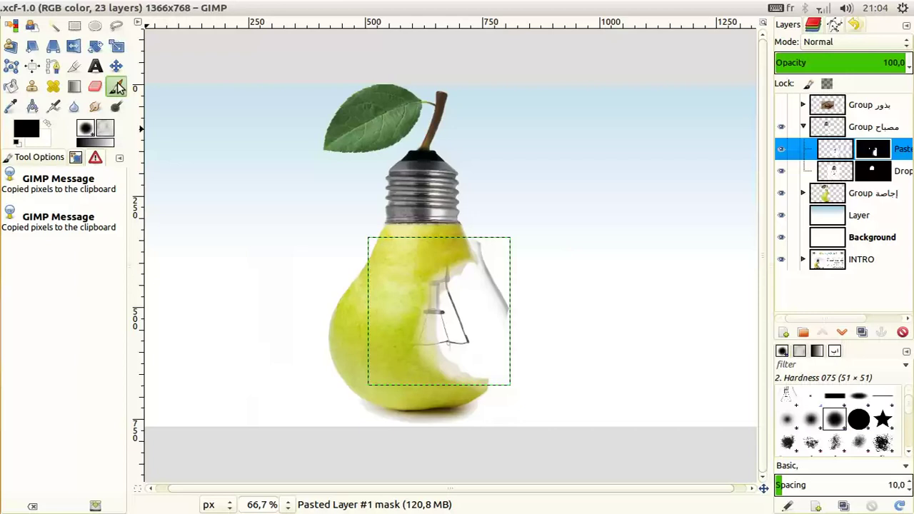
# Paint the bulb mask along the bite edge, extending it down to the pear's bottom
pyautogui.click(39, 157)
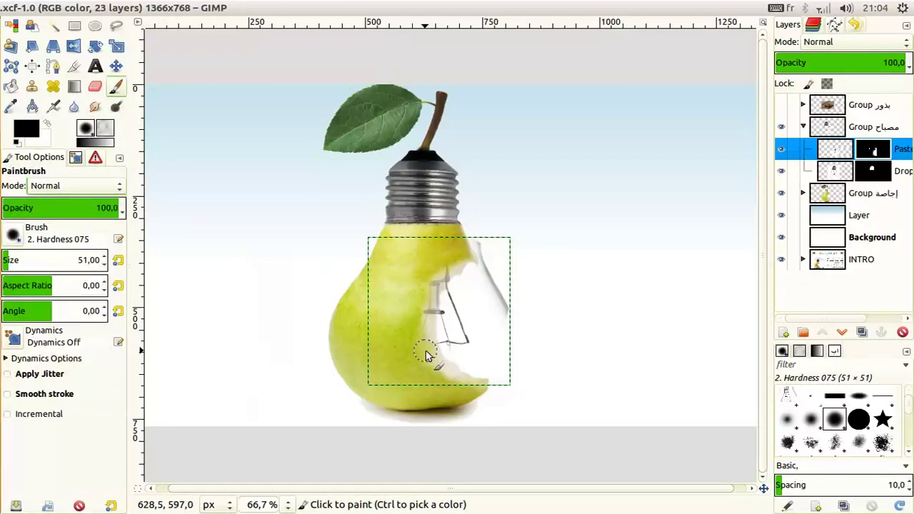
pyautogui.moveTo(435, 289); pyautogui.dragTo(446, 264)
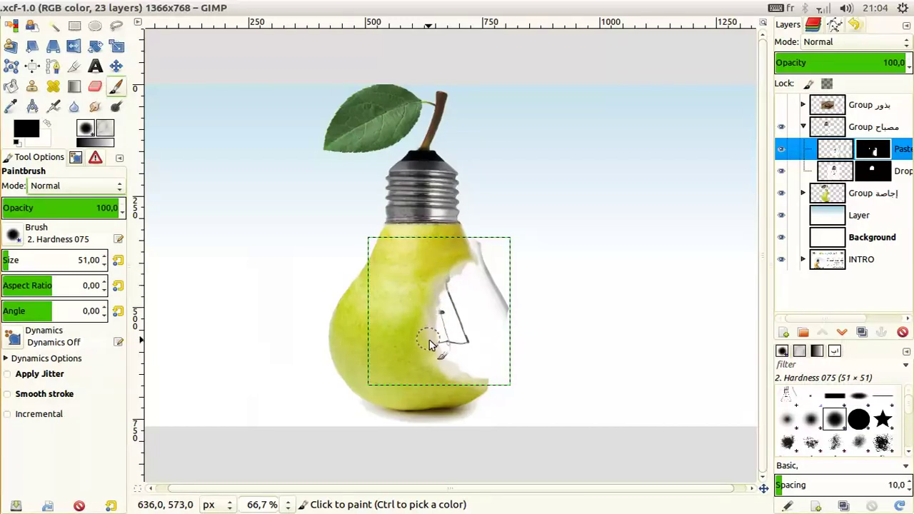
pyautogui.moveTo(429, 343)
pyautogui.mouseDown()
pyautogui.moveTo(439, 379)
pyautogui.moveTo(469, 387)
pyautogui.moveTo(500, 351)
pyautogui.moveTo(498, 283)
pyautogui.moveTo(492, 290)
pyautogui.moveTo(478, 253)
pyautogui.moveTo(484, 287)
pyautogui.moveTo(472, 254)
pyautogui.moveTo(454, 261)
pyautogui.moveTo(486, 359)
pyautogui.moveTo(473, 373)
pyautogui.mouseUp()
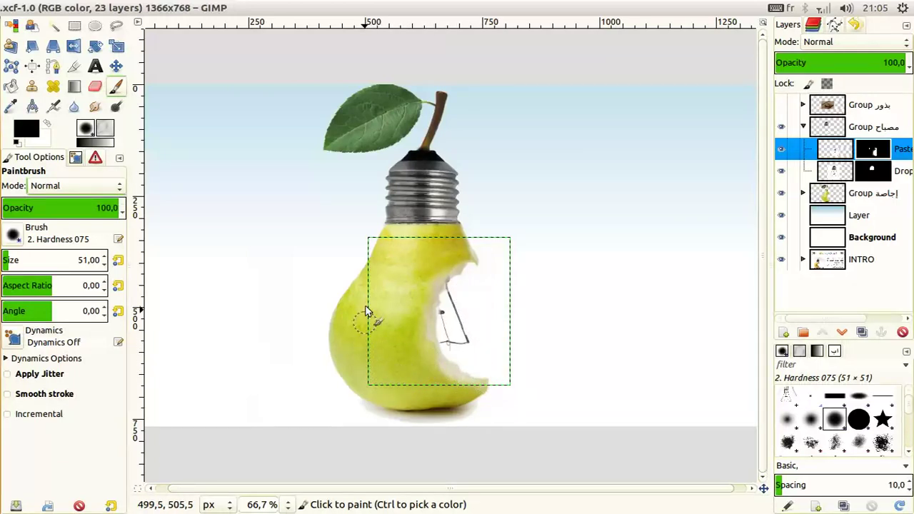
pyautogui.click(522, 246)
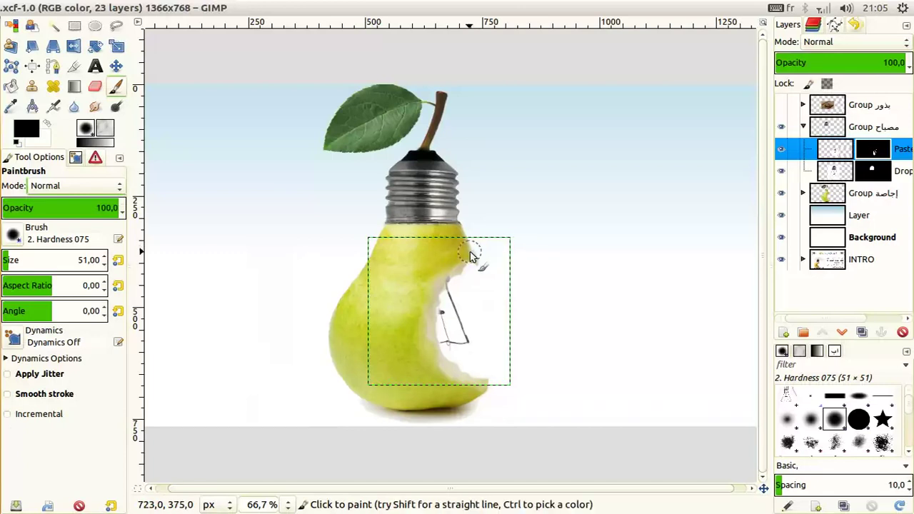
pyautogui.press('ctrl')
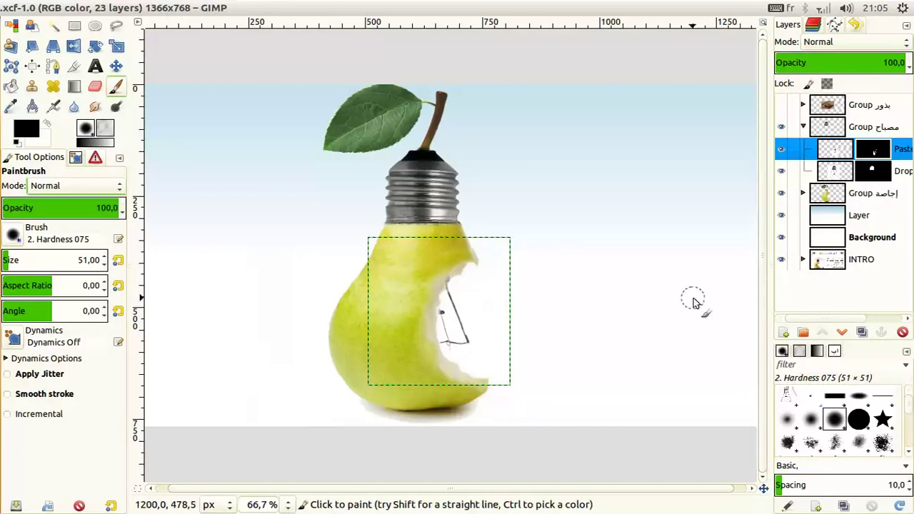
# With white paint at 200% zoom and a smaller brush, restore the filament wire and holder bar
pyautogui.press('x')
pyautogui.click(443, 320)
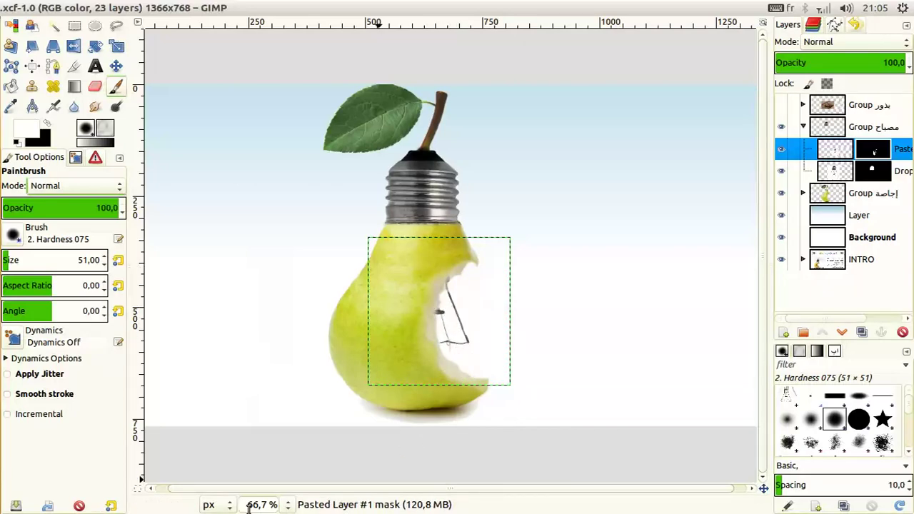
pyautogui.press('1')
pyautogui.press('2')
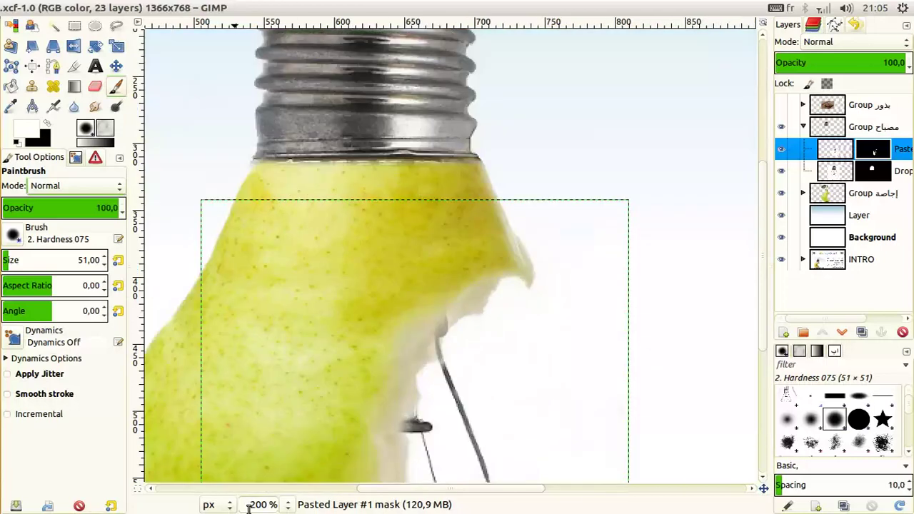
pyautogui.press('[')
pyautogui.press('[')
pyautogui.press('[')
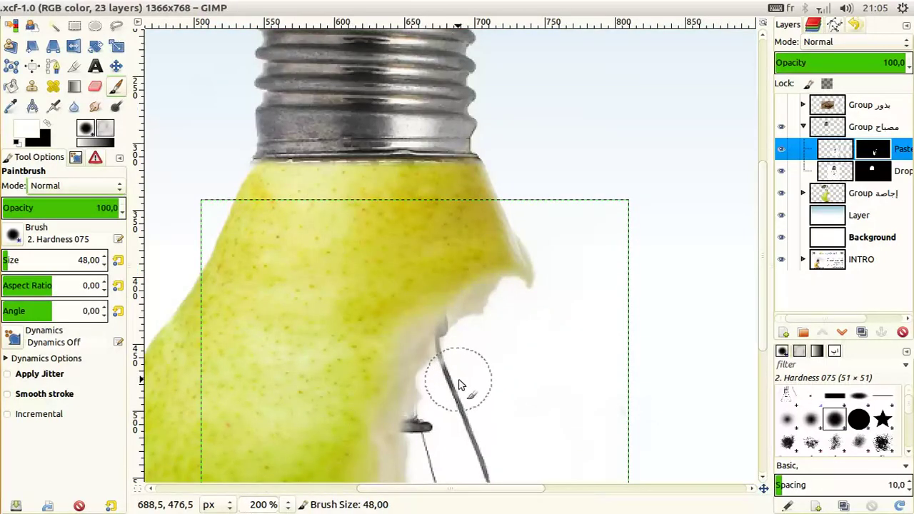
pyautogui.press('[')
pyautogui.press('[')
pyautogui.press('[')
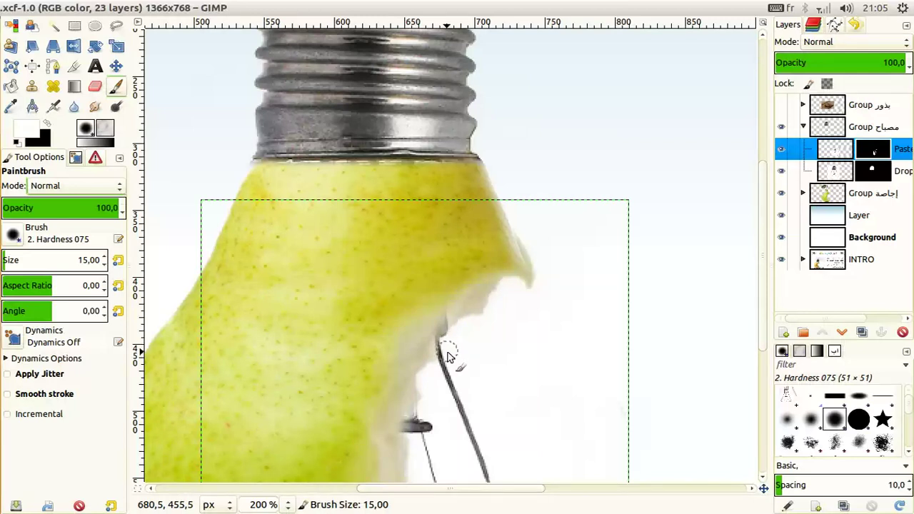
pyautogui.moveTo(447, 356); pyautogui.dragTo(444, 357)
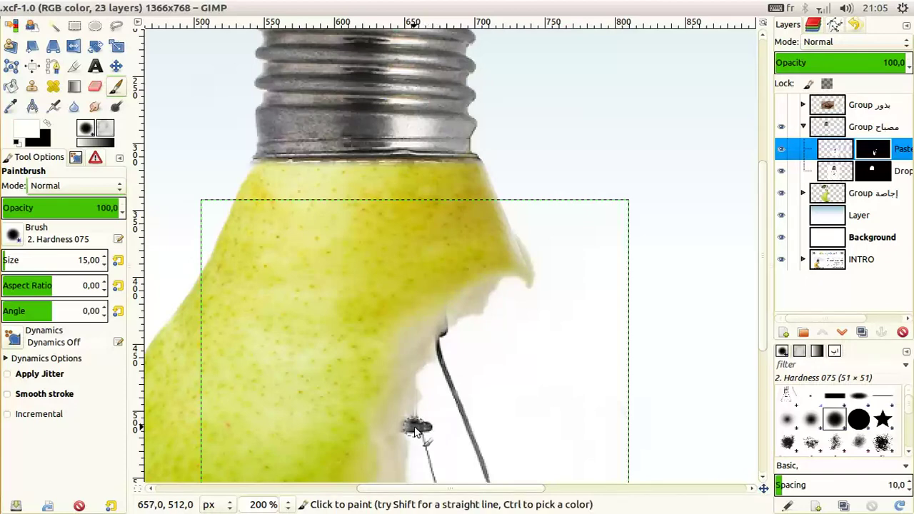
pyautogui.moveTo(416, 423); pyautogui.dragTo(439, 428)
# Remove the stray wire stub below the filament junction on the mask
pyautogui.scroll(-5, 468, 422)
pyautogui.hscroll(-3, 493, 372)
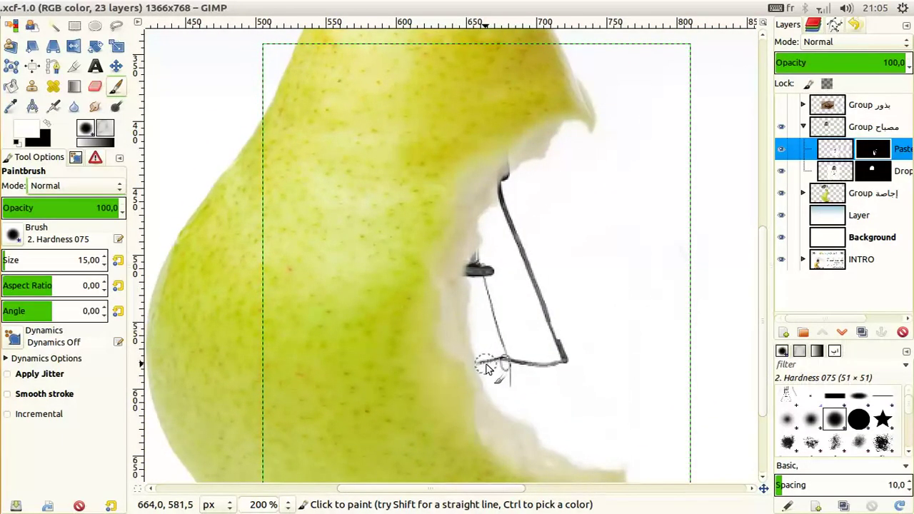
pyautogui.moveTo(498, 332); pyautogui.dragTo(514, 386)
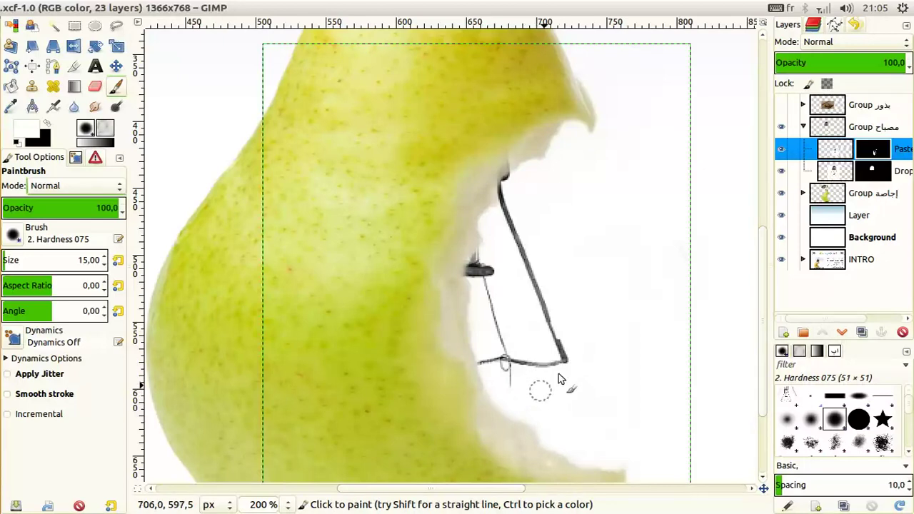
pyautogui.scroll(-2, 266, 506)
pyautogui.scroll(-1, 266, 505)
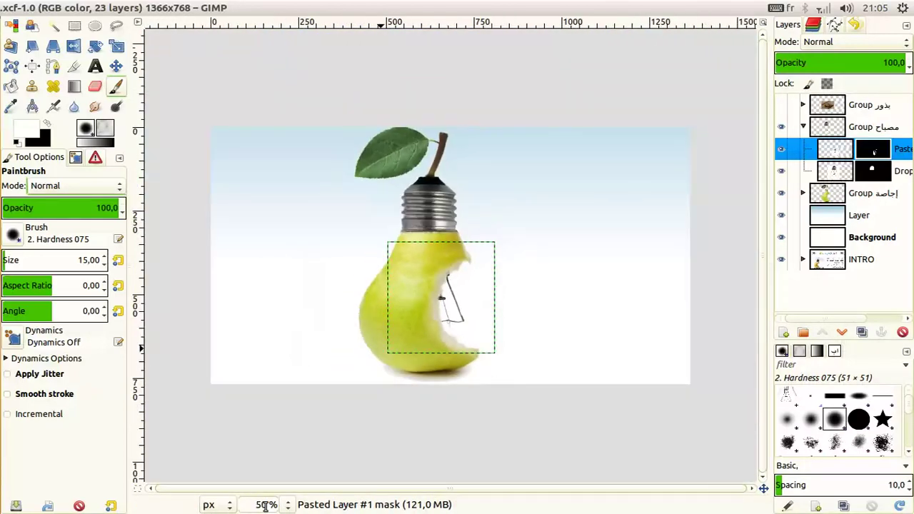
pyautogui.scroll(1, 266, 505)
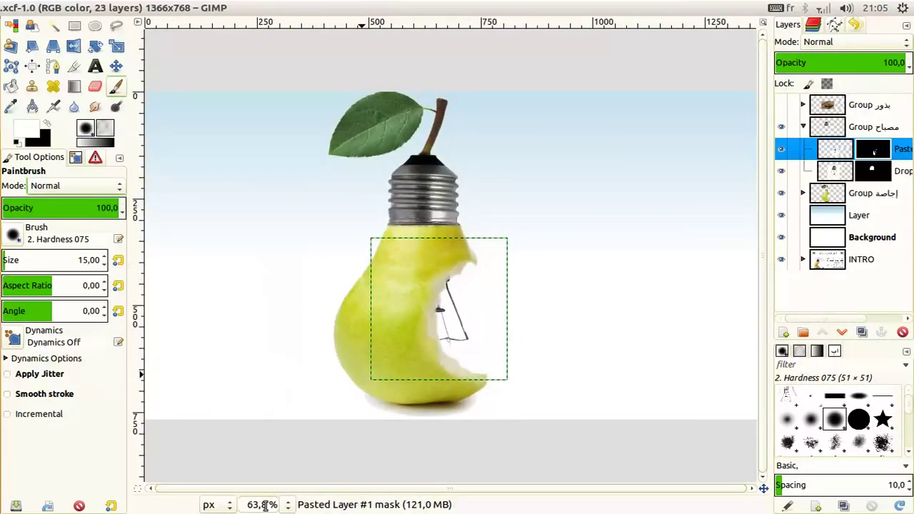
# Collapse the bulb group, show the seeds group, and hide seeds1.bmp, pear seeds and JohnnyAppleseedDay photos
pyautogui.click(804, 127)
pyautogui.click(803, 105)
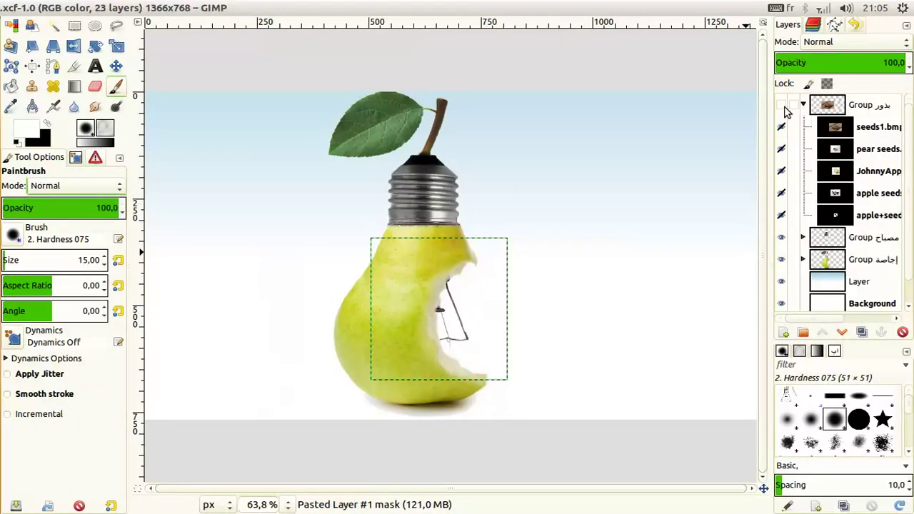
pyautogui.click(782, 106)
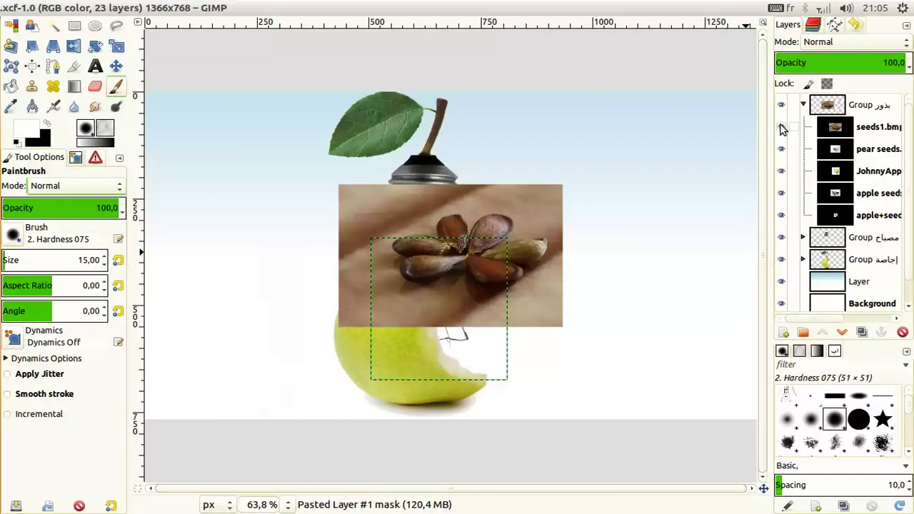
pyautogui.click(782, 126)
pyautogui.click(782, 149)
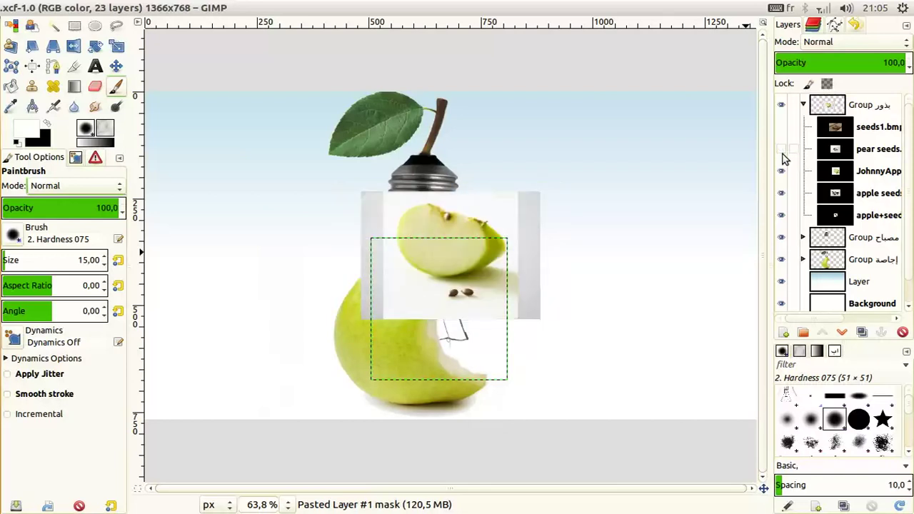
pyautogui.click(782, 171)
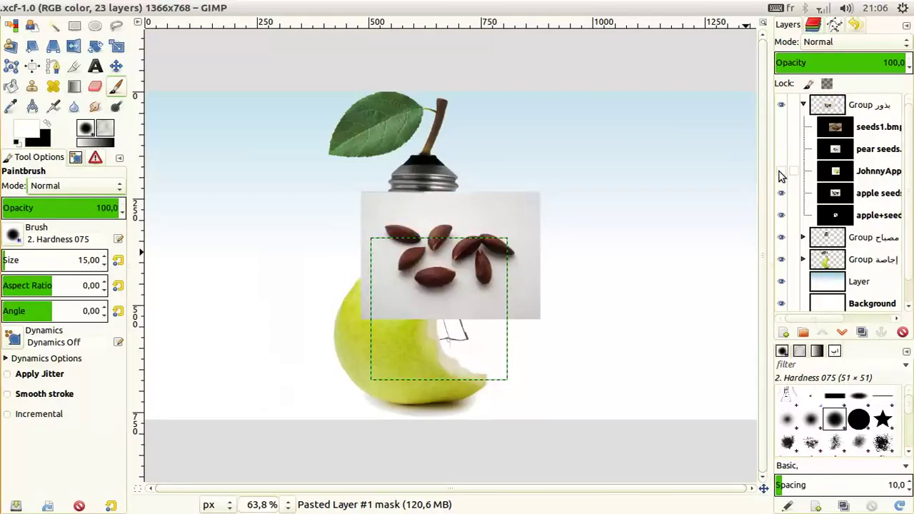
# Delete the unwanted seed photos, including apple+seed+new.jpg, leaving apple seeds.JPG as the active layer
pyautogui.click(836, 172)
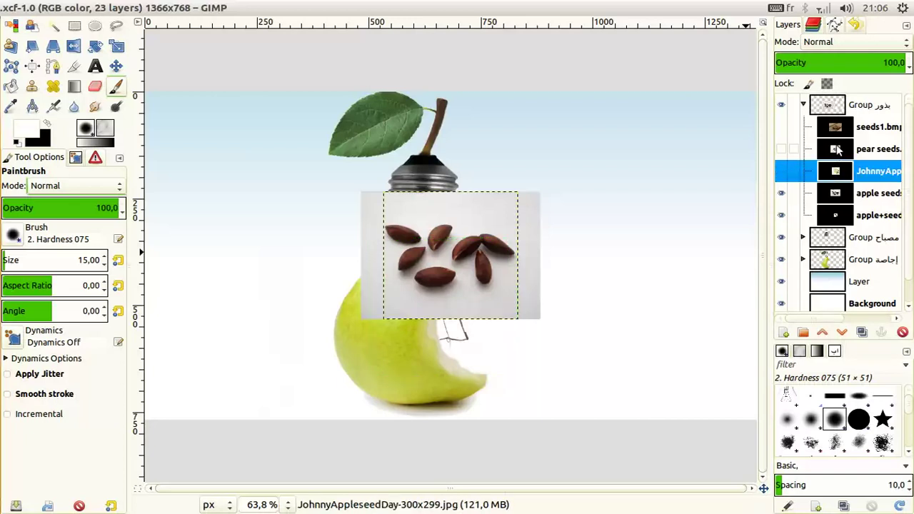
pyautogui.click(839, 126)
pyautogui.click(903, 332)
pyautogui.click(904, 331)
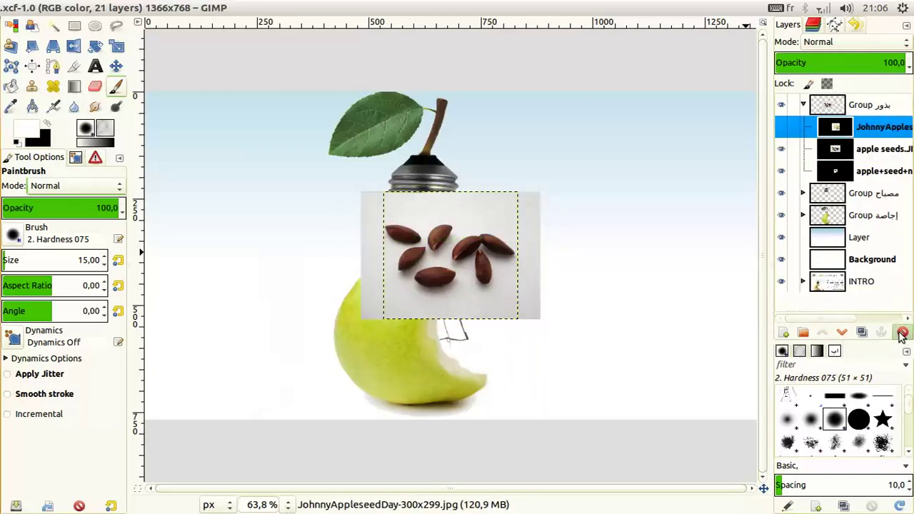
pyautogui.click(903, 332)
pyautogui.click(836, 149)
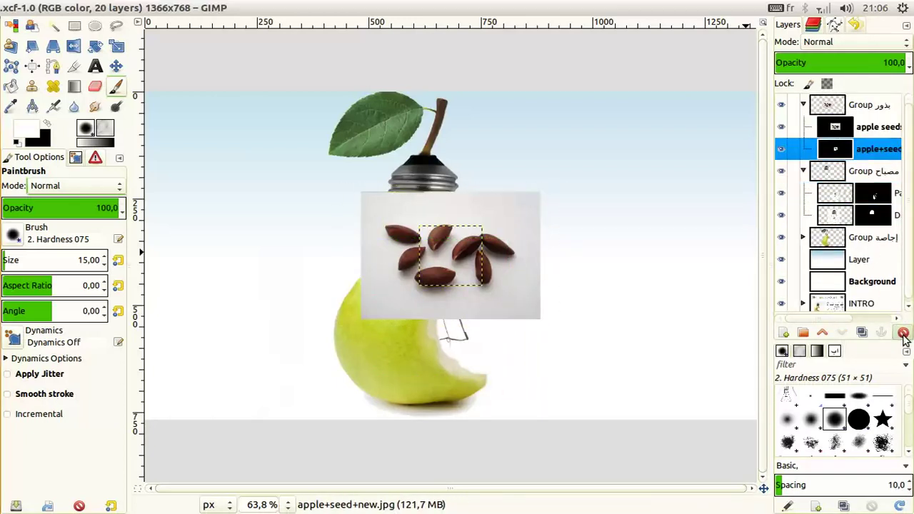
pyautogui.click(903, 331)
pyautogui.click(836, 128)
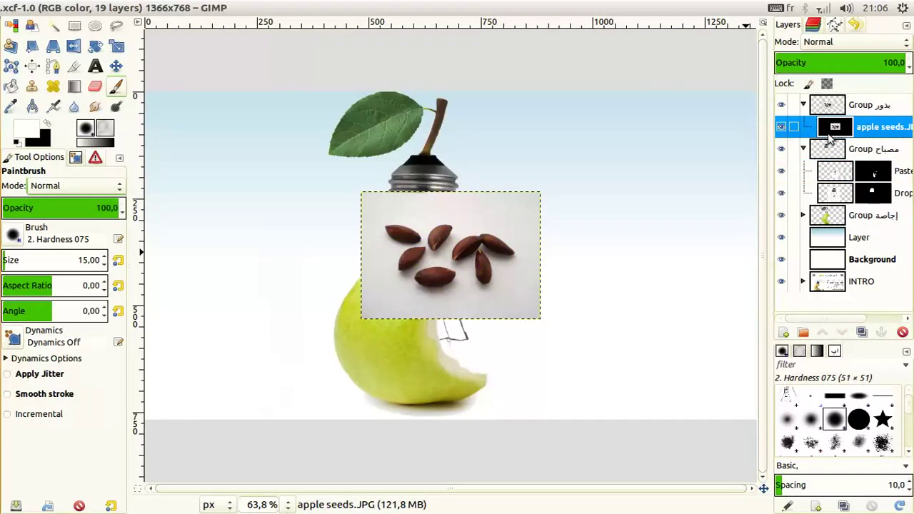
pyautogui.click(54, 26)
# Fuzzy-select the seeds' pale backdrop with a raised threshold, then undo a first non-inverted mask attempt
pyautogui.click(469, 204)
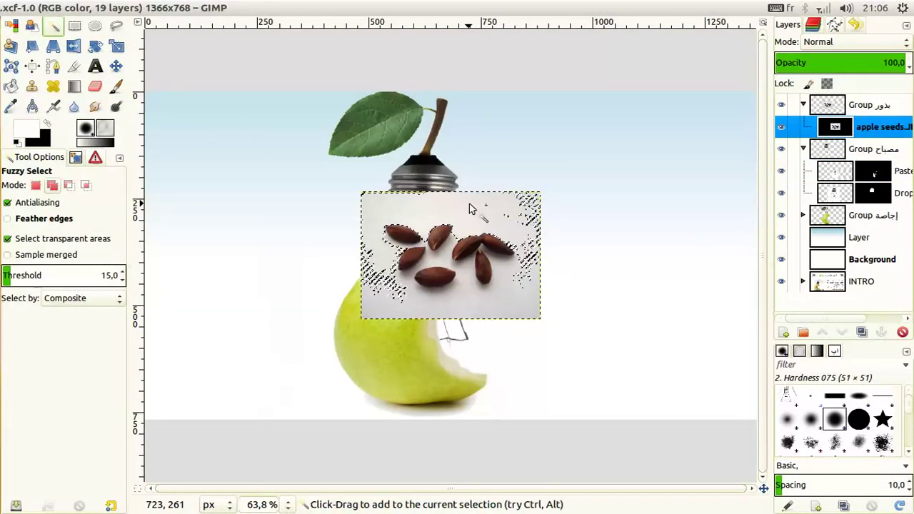
pyautogui.moveTo(470, 204); pyautogui.dragTo(502, 218)
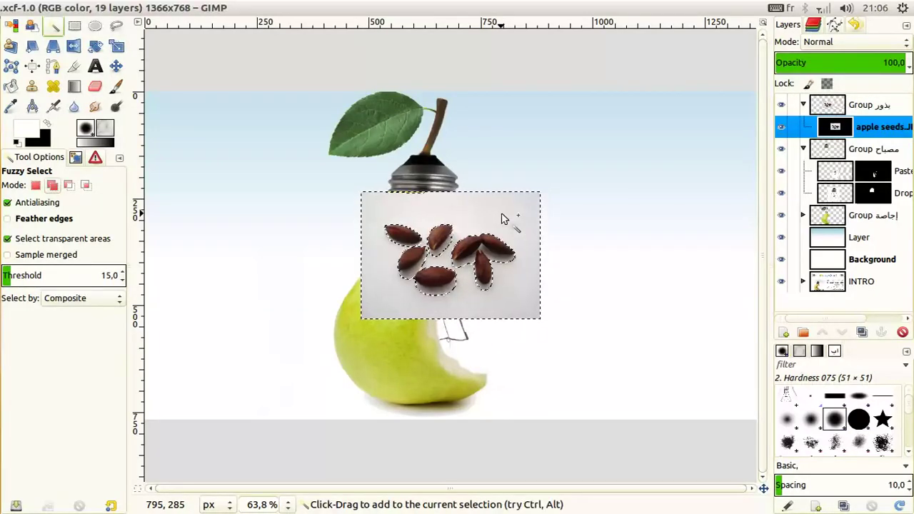
pyautogui.rightClick(836, 129)
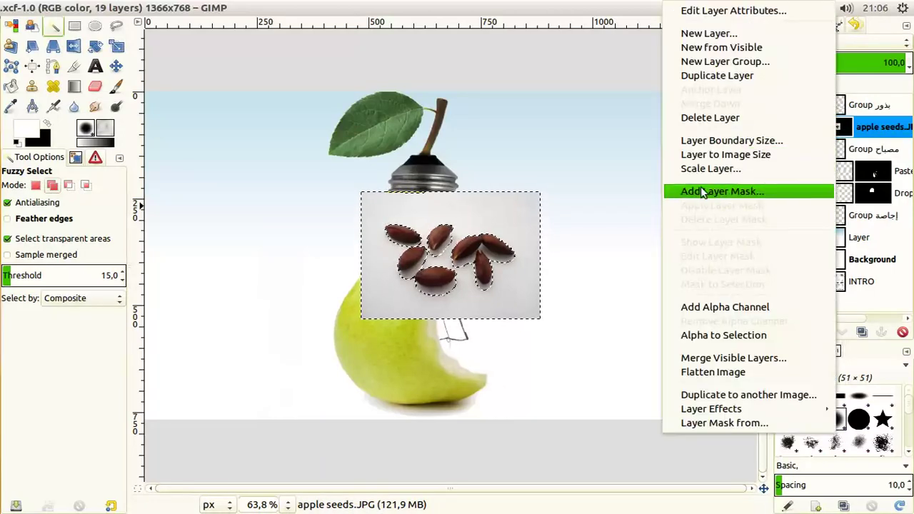
pyautogui.click(702, 187)
pyautogui.click(379, 261)
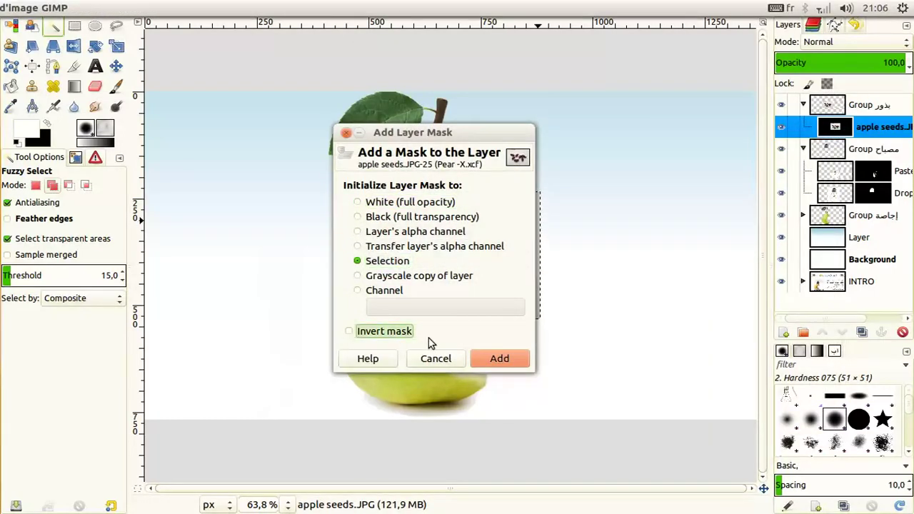
pyautogui.click(497, 355)
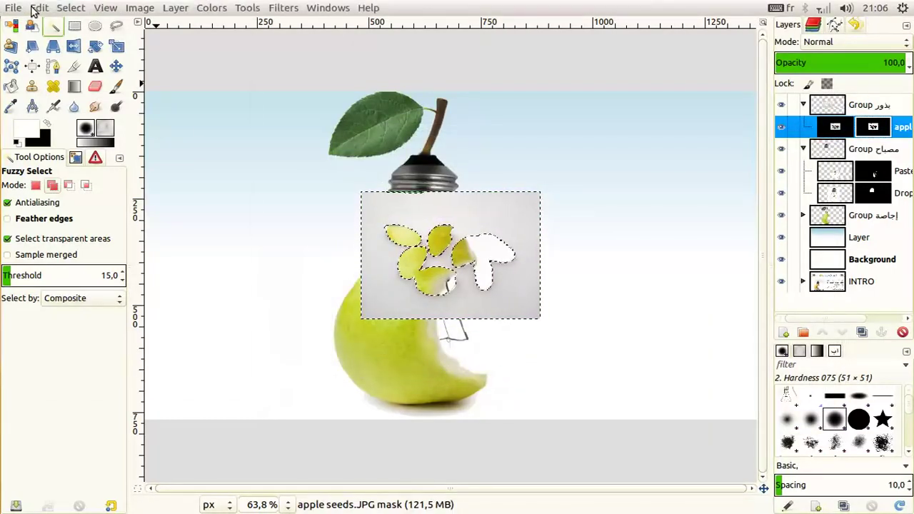
pyautogui.click(34, 10)
pyautogui.click(55, 25)
# Add an inverted selection mask to apple seeds.JPG so only the seeds show, then clear the selection
pyautogui.rightClick(872, 126)
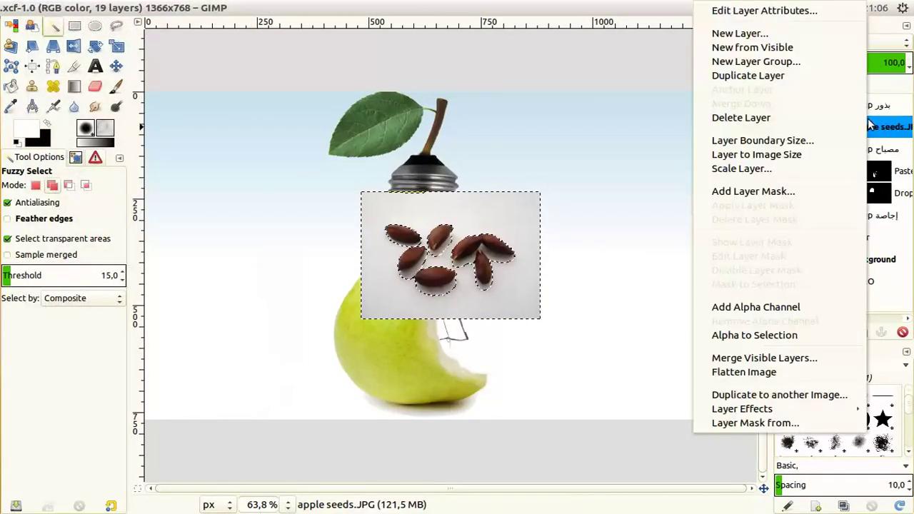
pyautogui.click(750, 192)
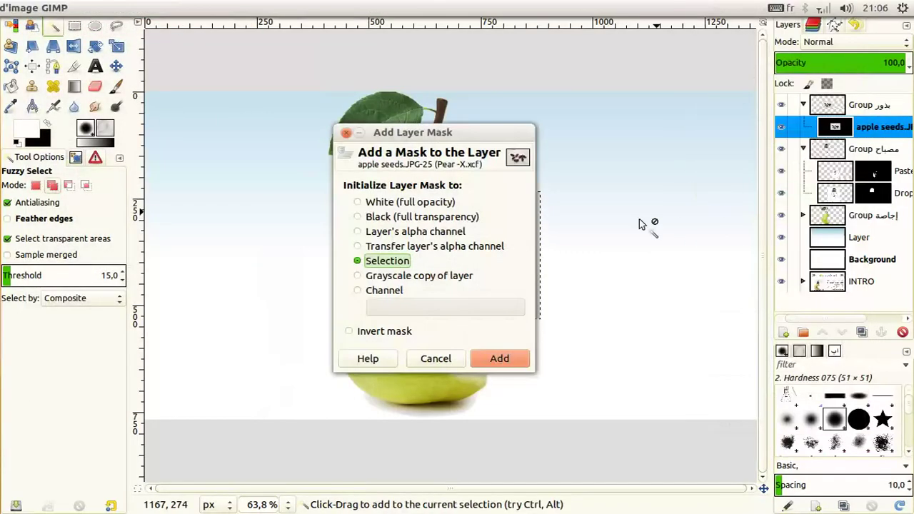
pyautogui.click(392, 329)
pyautogui.click(498, 359)
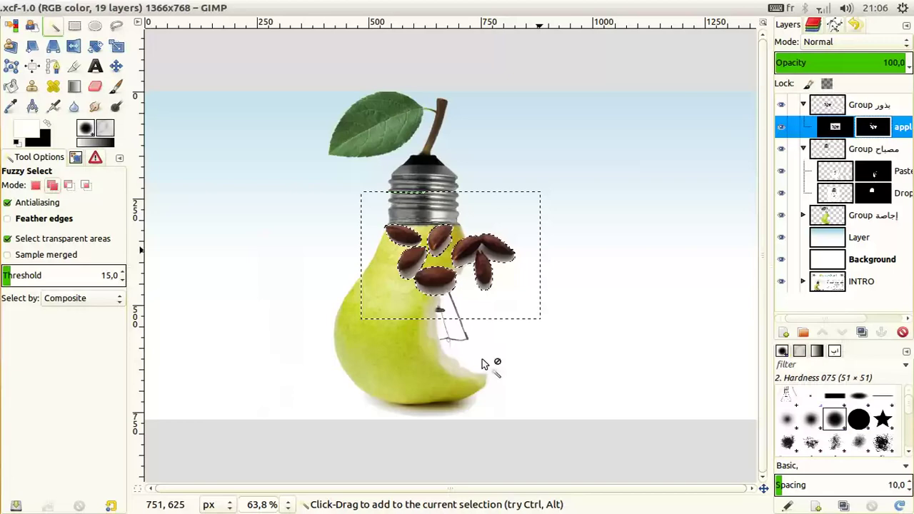
pyautogui.click(71, 8)
pyautogui.click(93, 41)
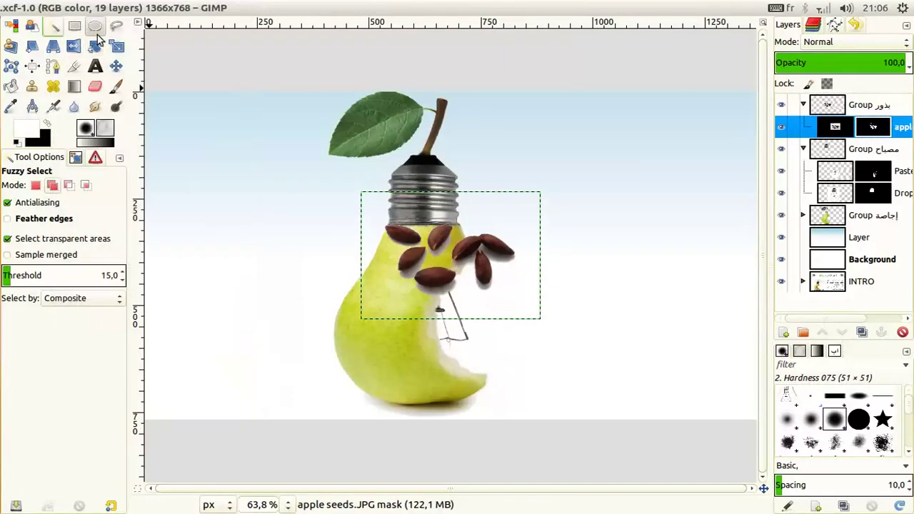
pyautogui.click(116, 66)
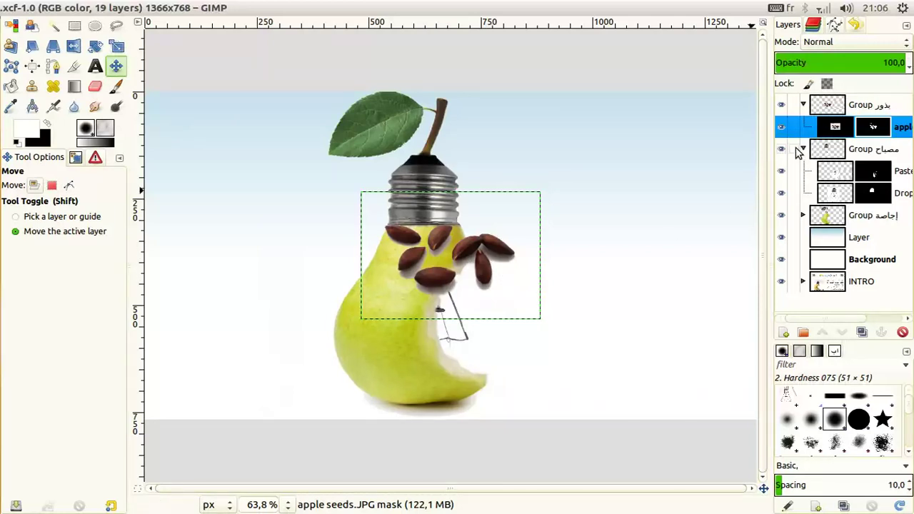
# Move the apple seeds down beside the pear's lower right
pyautogui.click(836, 128)
pyautogui.moveTo(500, 253); pyautogui.dragTo(622, 348)
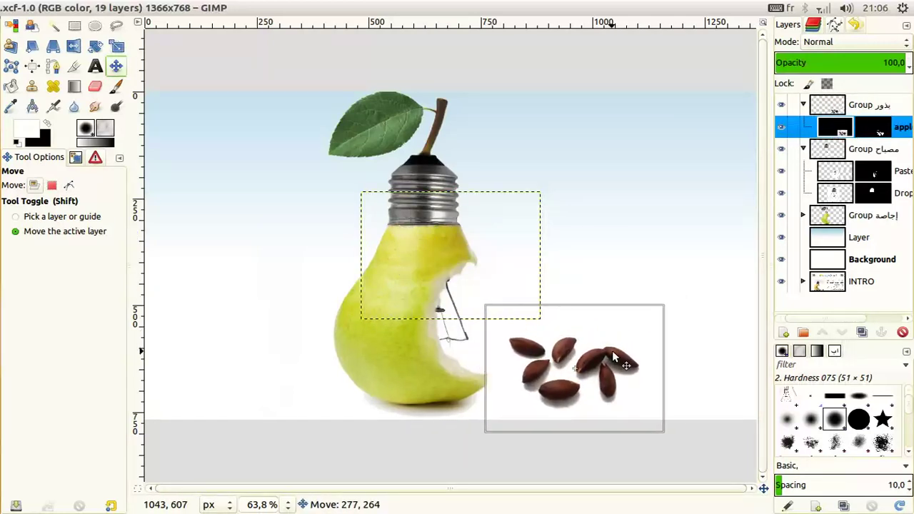
pyautogui.moveTo(622, 349); pyautogui.dragTo(591, 358)
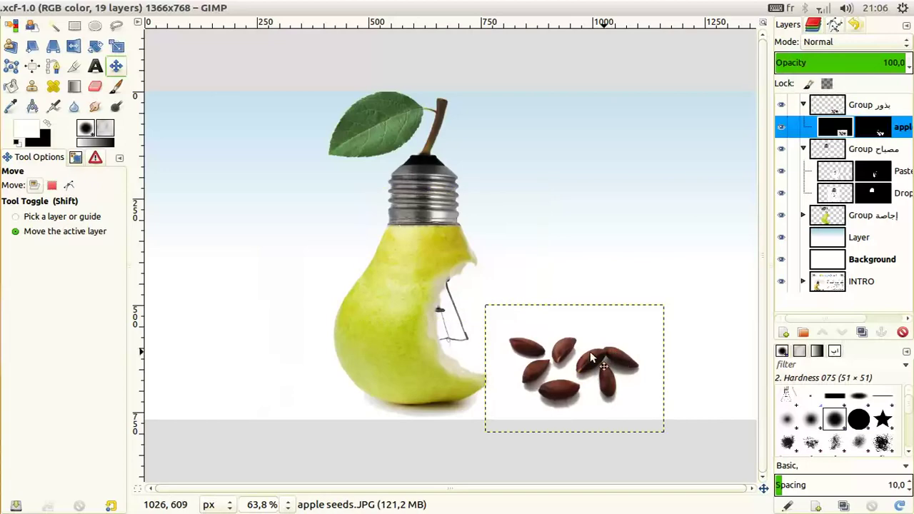
# Start a perspective transform on the seeds, pulling each of the four corners into place
pyautogui.click(53, 45)
pyautogui.click(457, 330)
pyautogui.moveTo(486, 306); pyautogui.dragTo(520, 329)
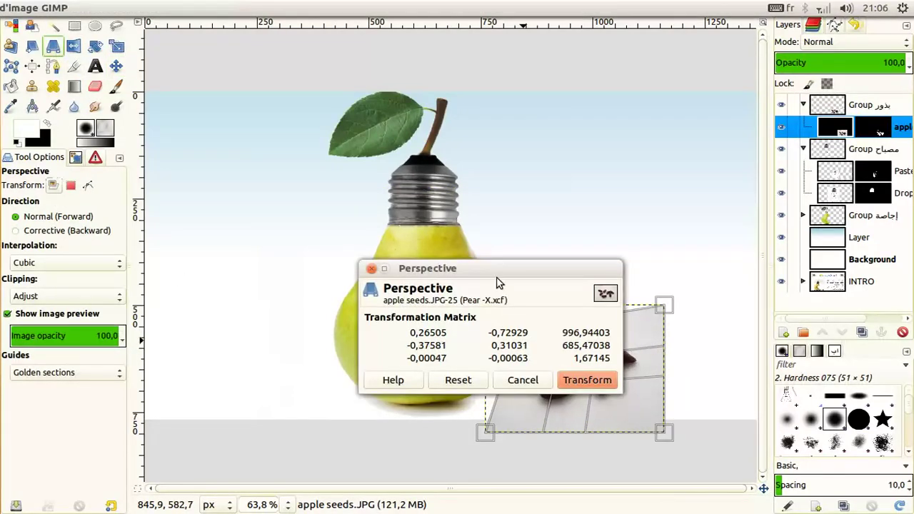
pyautogui.moveTo(486, 270); pyautogui.dragTo(307, 191)
pyautogui.moveTo(661, 306); pyautogui.dragTo(641, 316)
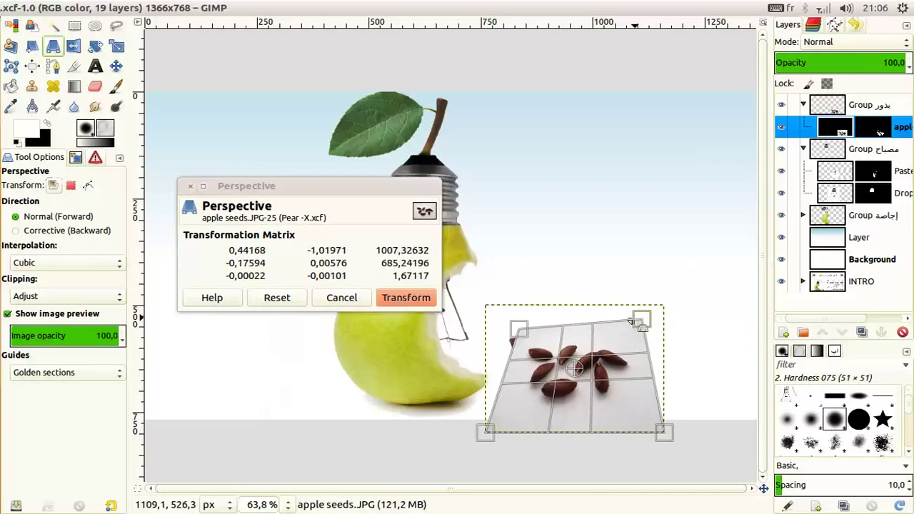
pyautogui.moveTo(665, 433); pyautogui.dragTo(684, 419)
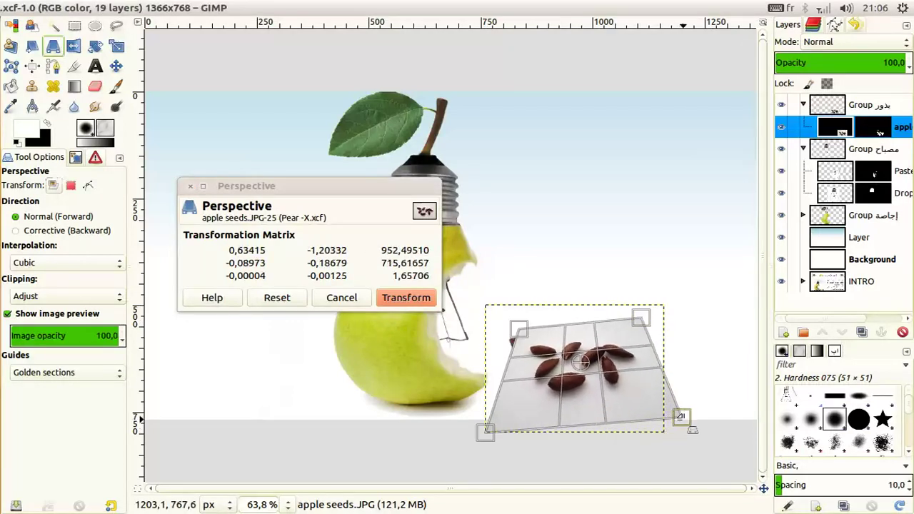
pyautogui.moveTo(486, 428); pyautogui.dragTo(492, 417)
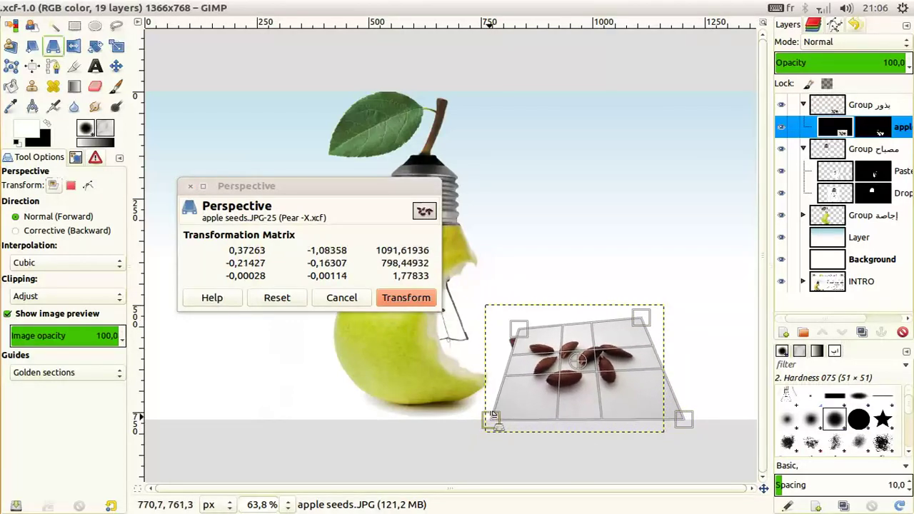
# Refine the perspective corners so the seeds lie flat, and apply the transform
pyautogui.moveTo(659, 325); pyautogui.dragTo(682, 323)
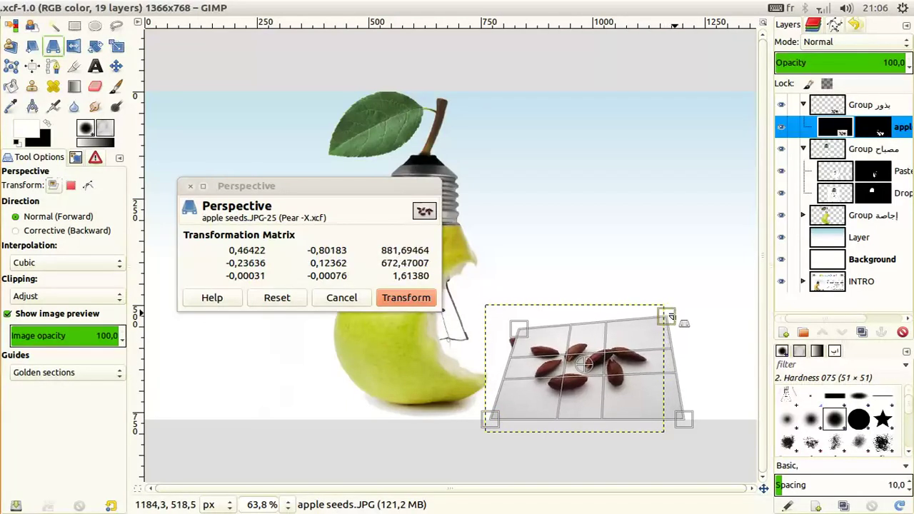
pyautogui.moveTo(697, 433); pyautogui.dragTo(751, 433)
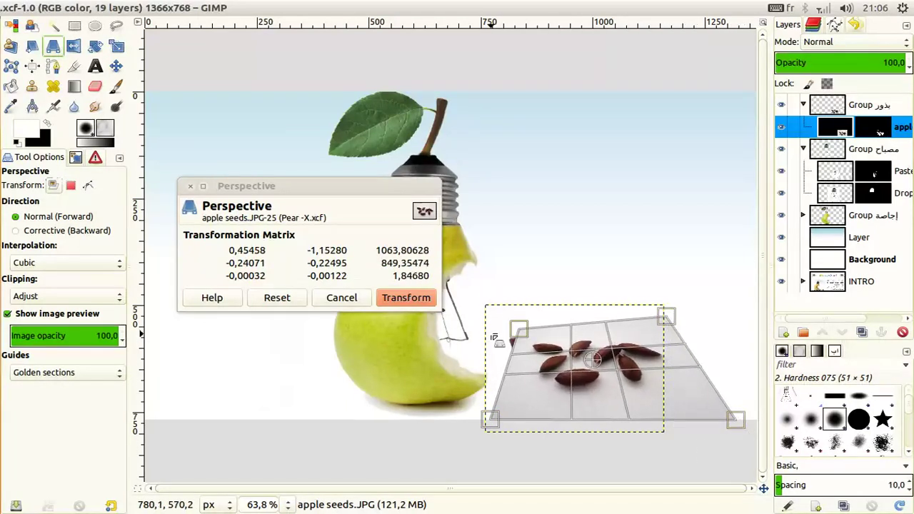
pyautogui.moveTo(520, 331); pyautogui.dragTo(551, 321)
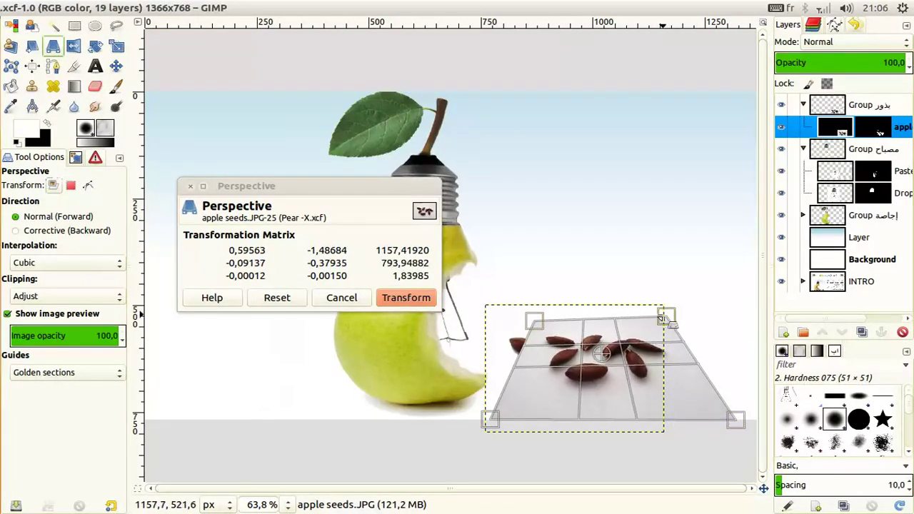
pyautogui.moveTo(661, 319)
pyautogui.mouseDown()
pyautogui.moveTo(649, 321)
pyautogui.moveTo(651, 335)
pyautogui.mouseUp()
pyautogui.moveTo(548, 326); pyautogui.dragTo(553, 341)
pyautogui.moveTo(656, 336); pyautogui.dragTo(655, 334)
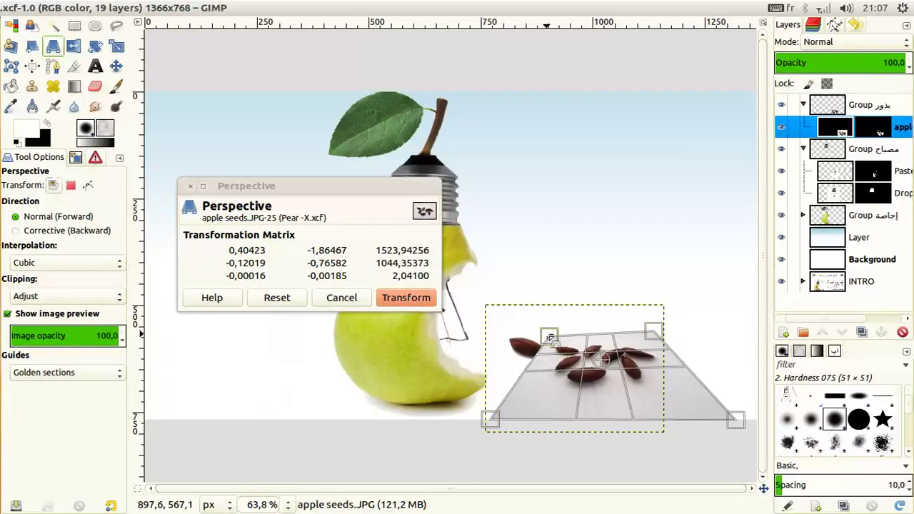
pyautogui.moveTo(550, 338); pyautogui.dragTo(548, 335)
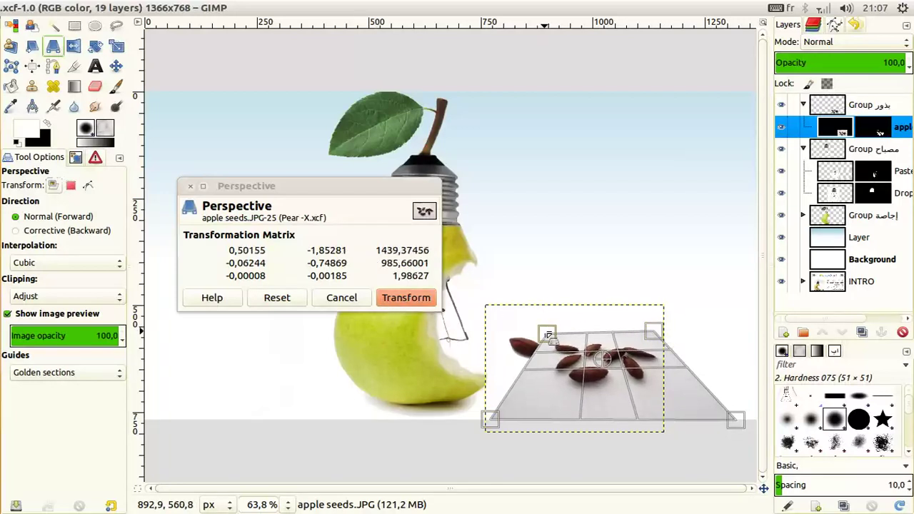
pyautogui.click(421, 300)
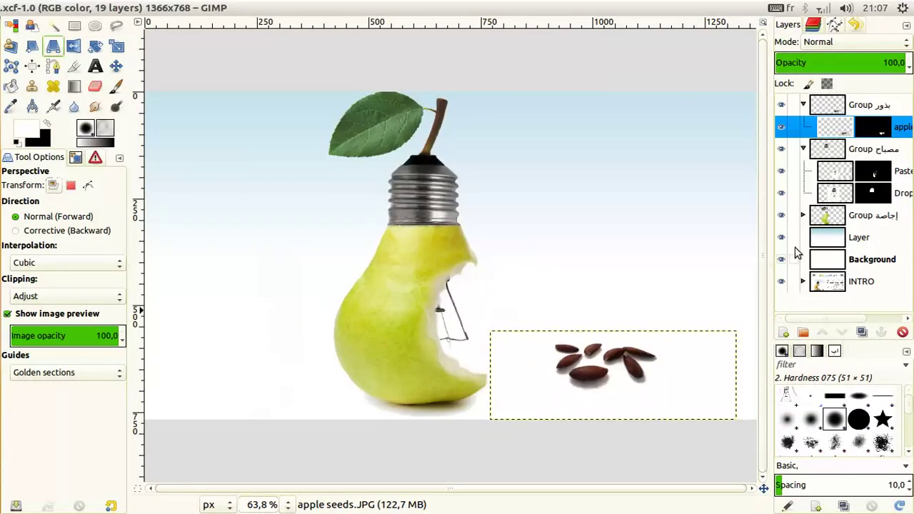
pyautogui.click(116, 65)
# Lower the seeds slightly and set the Eraser to about 15% opacity
pyautogui.moveTo(608, 370); pyautogui.dragTo(606, 384)
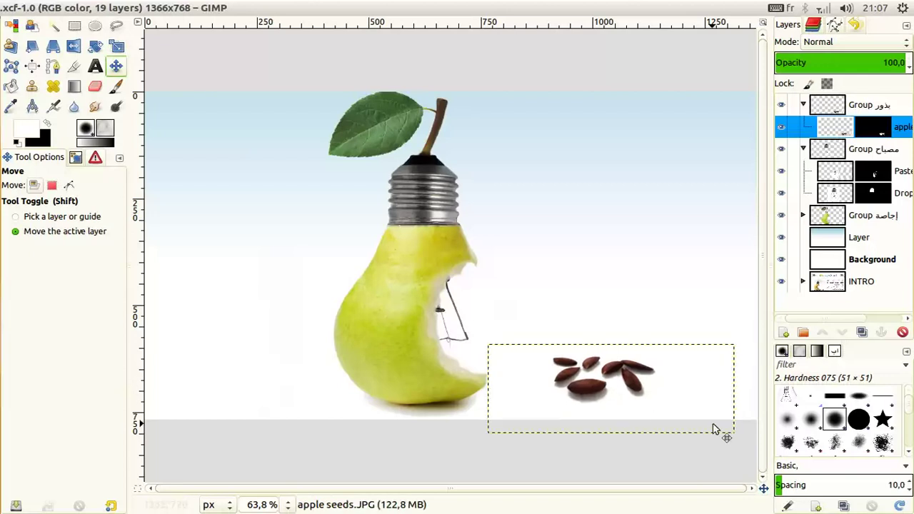
pyautogui.click(95, 87)
pyautogui.moveTo(51, 209); pyautogui.dragTo(20, 208)
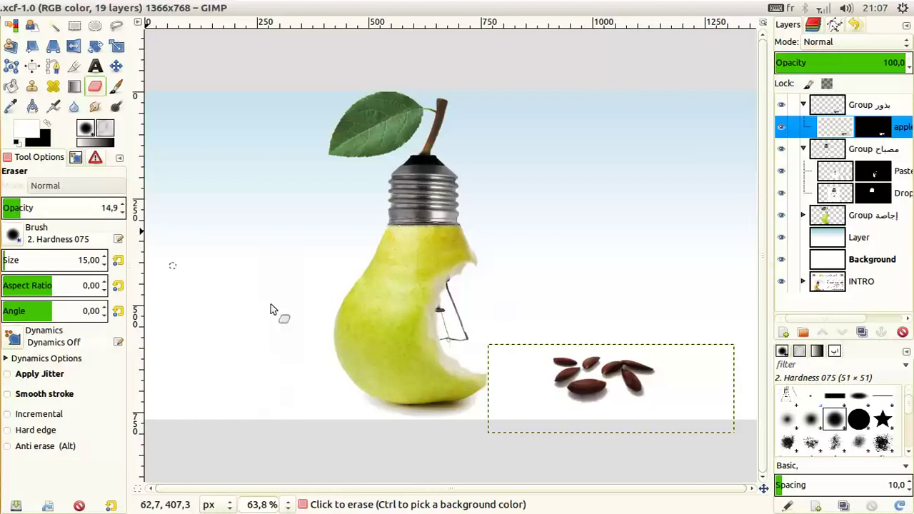
pyautogui.press('[')
pyautogui.press('[')
pyautogui.press('[')
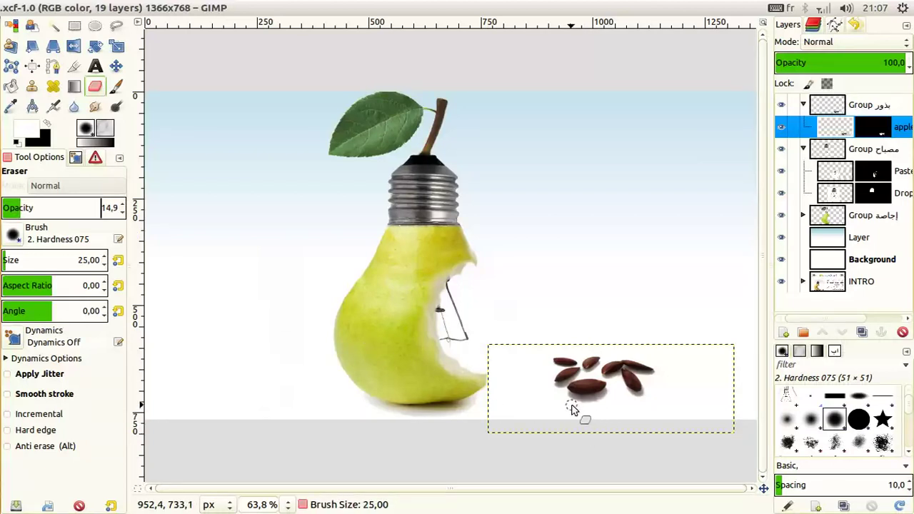
# Lightly erase the grey shadow beneath the seeds to blend them into the ground
pyautogui.moveTo(569, 404)
pyautogui.mouseDown()
pyautogui.moveTo(613, 408)
pyautogui.moveTo(571, 400)
pyautogui.moveTo(604, 400)
pyautogui.moveTo(582, 402)
pyautogui.moveTo(590, 404)
pyautogui.mouseUp()
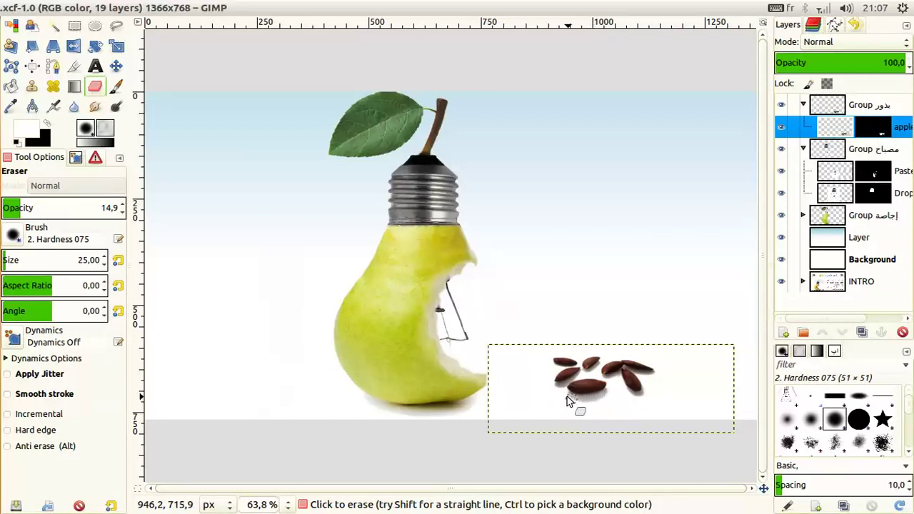
pyautogui.moveTo(556, 391); pyautogui.dragTo(633, 403)
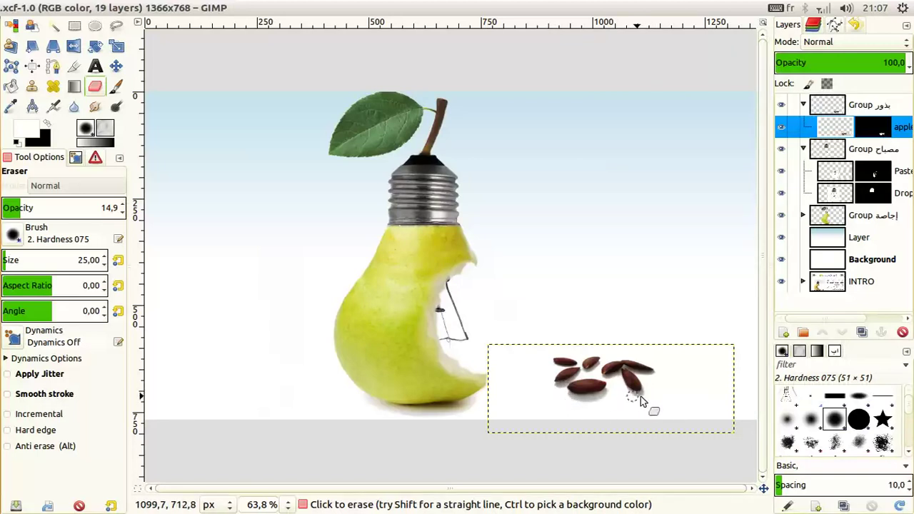
pyautogui.click(872, 262)
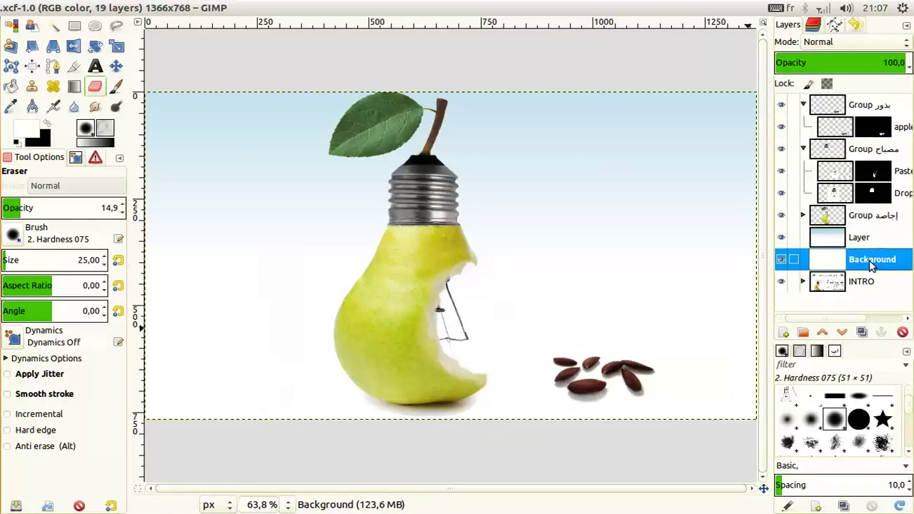